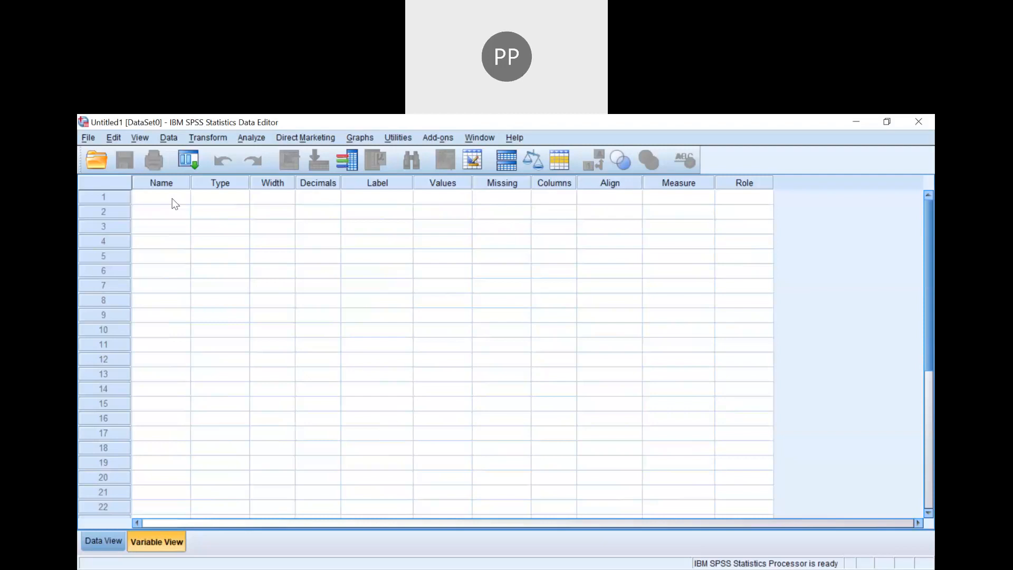
- Create the first variable with the name gender and review its variable type settings
click(174, 198)
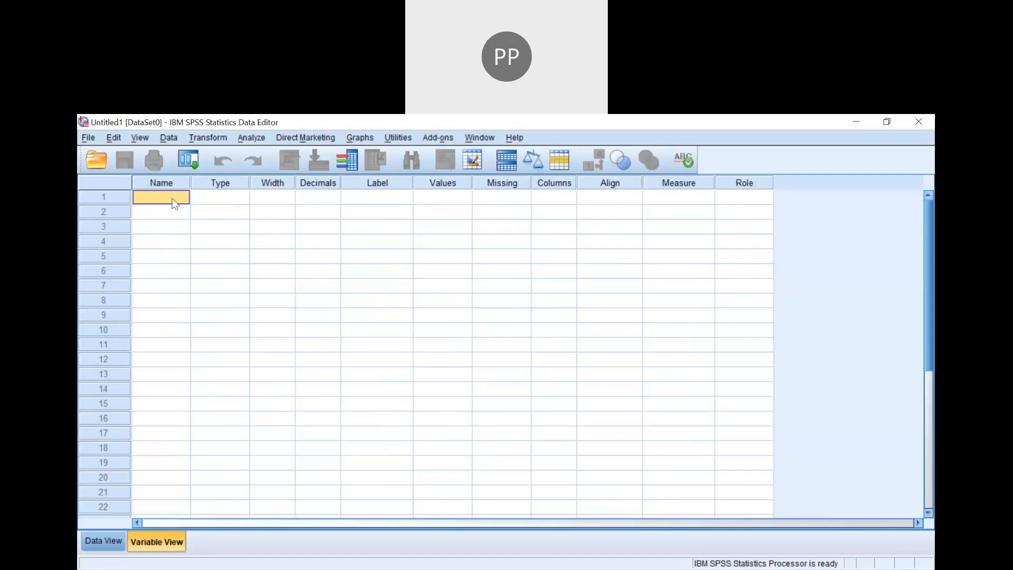
text(gender)
click(245, 205)
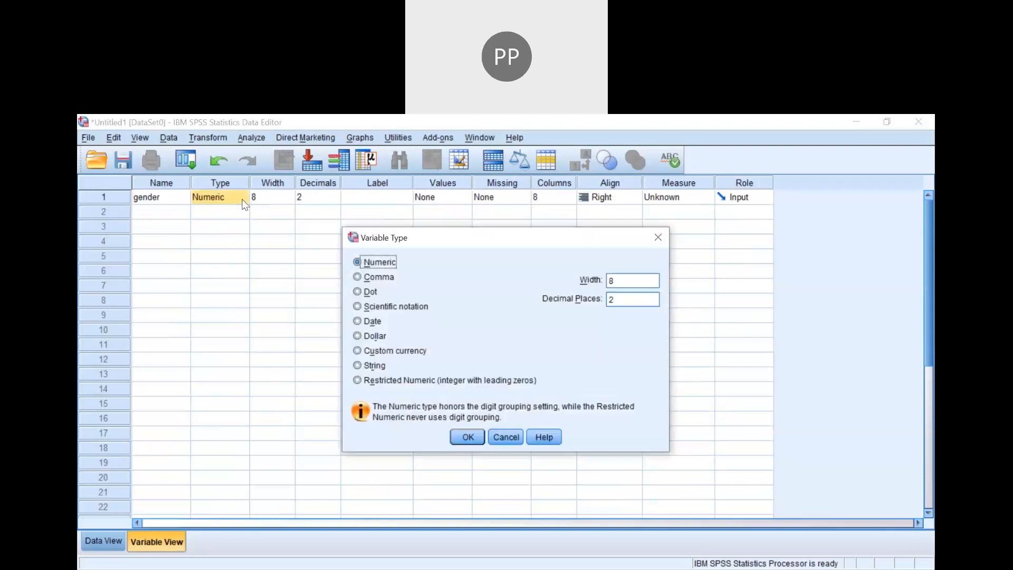
click(658, 240)
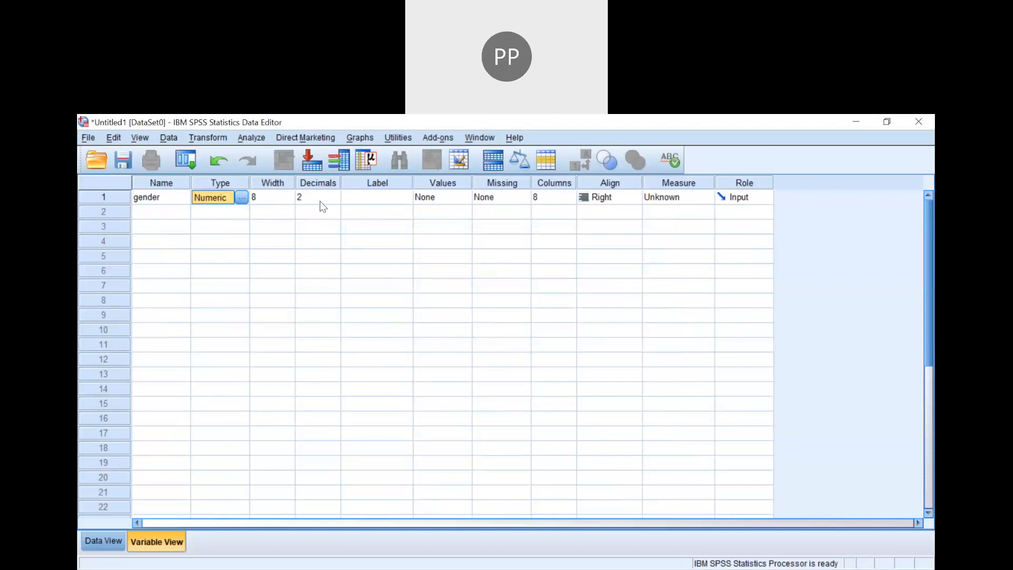
- Set the gender variable's decimals to 0 and give it the label Gender
click(339, 203)
click(336, 201)
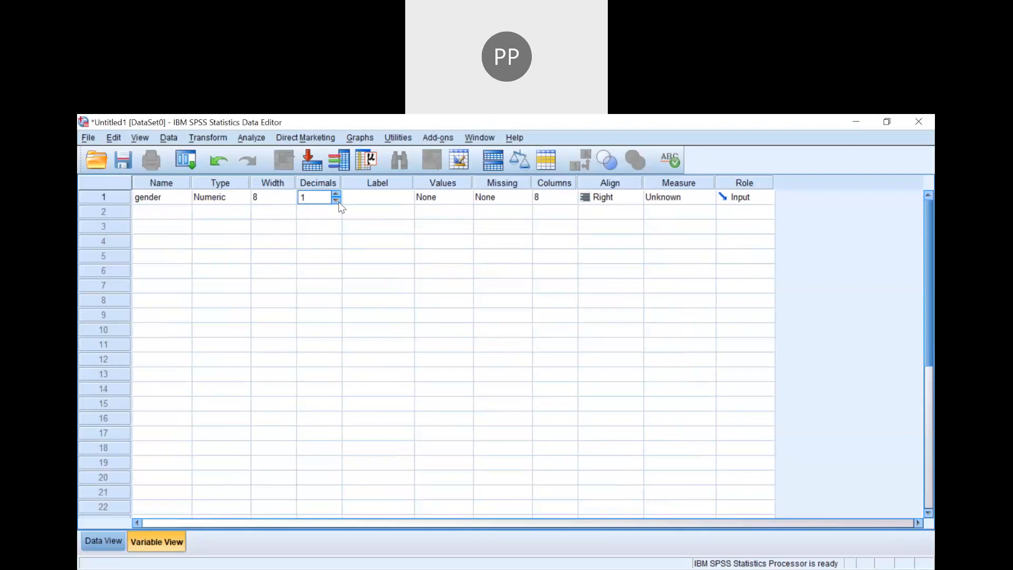
click(337, 201)
click(358, 201)
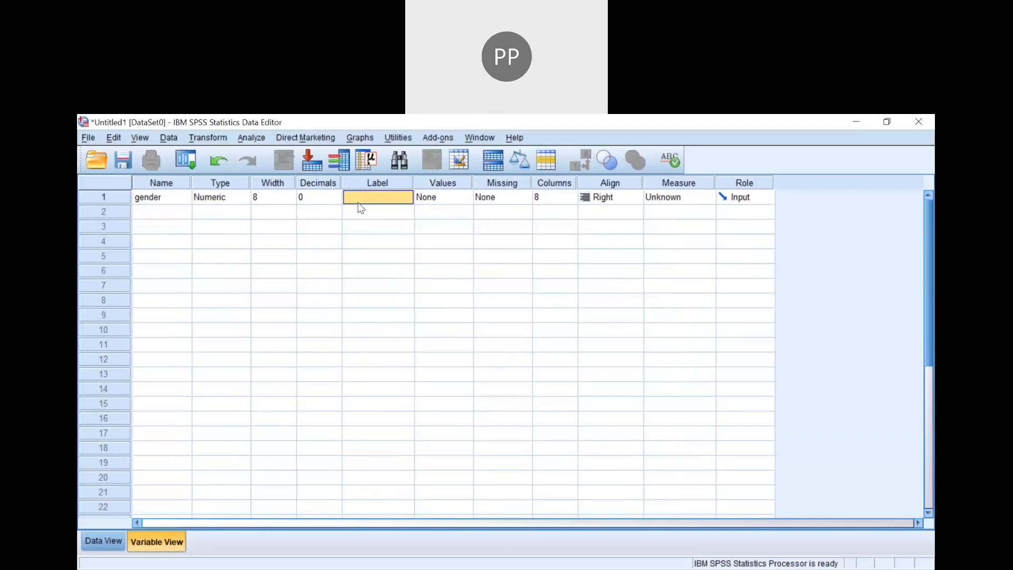
text(Gend)
- Define the value label 1 = Female for the gender variable
click(454, 206)
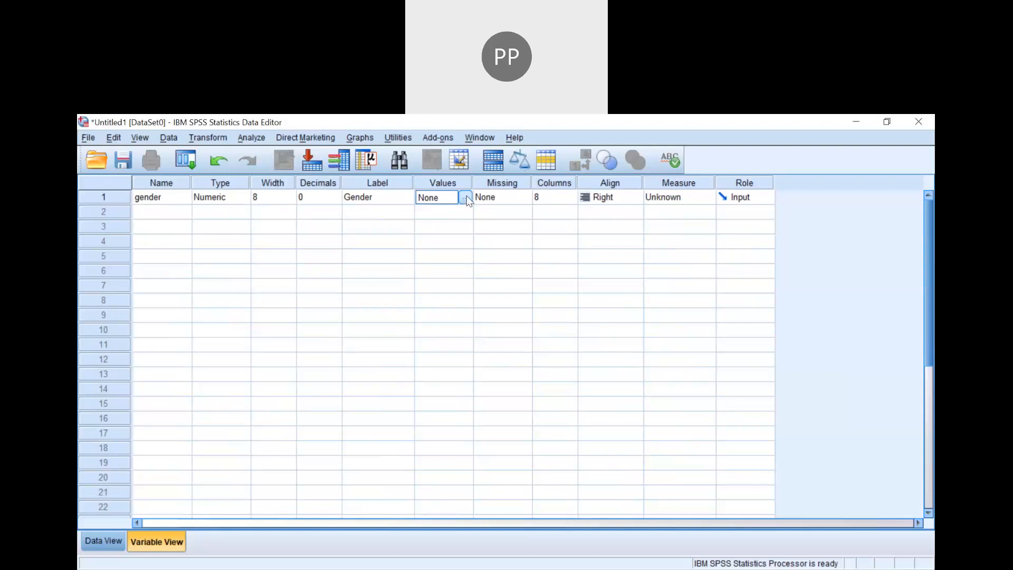
click(466, 197)
text(1)
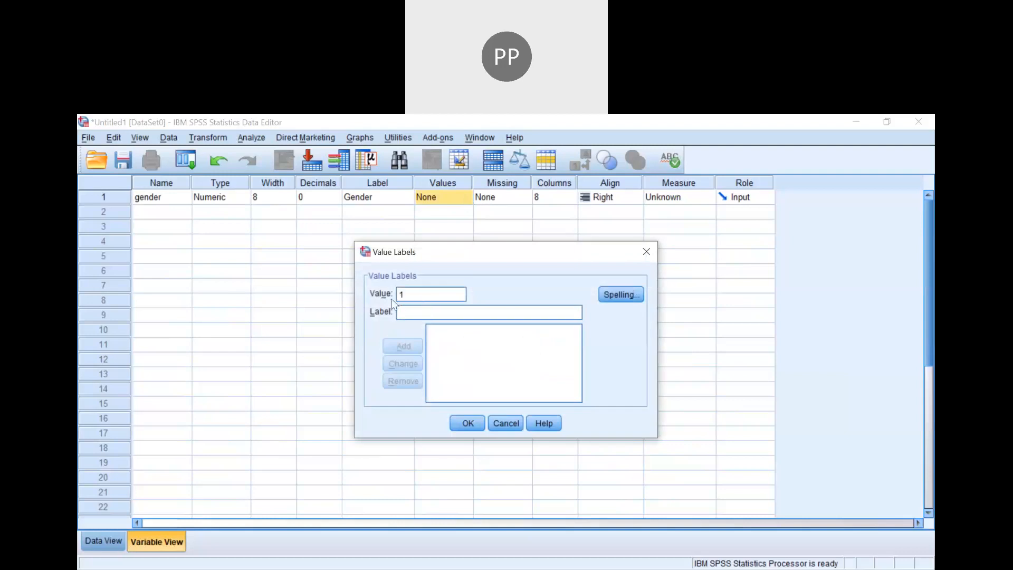
click(402, 312)
text(Female)
click(392, 346)
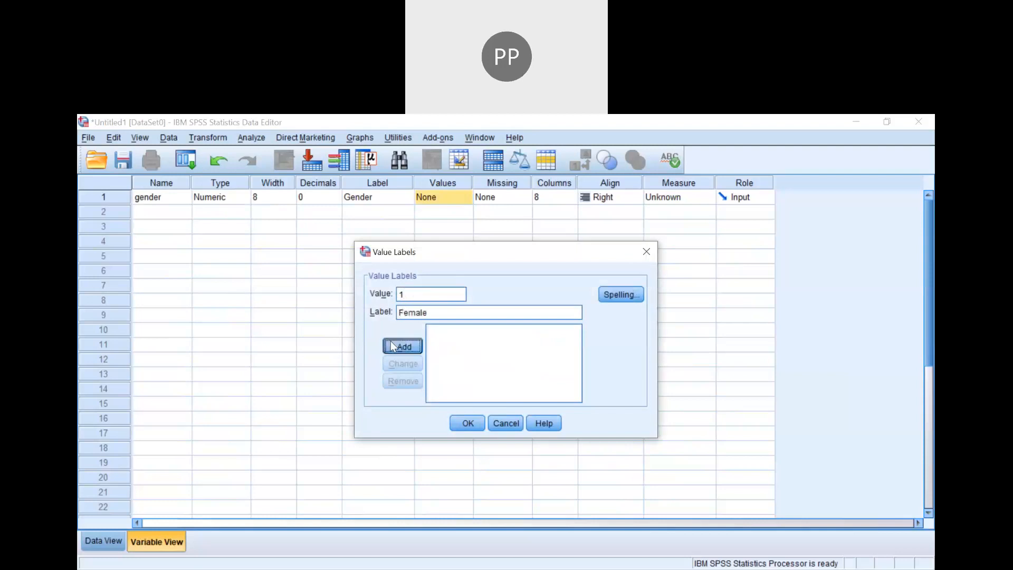
- Add the value label 2 = Male for gender and apply the value labels
click(418, 295)
text(2)
click(405, 317)
text(Male)
click(406, 345)
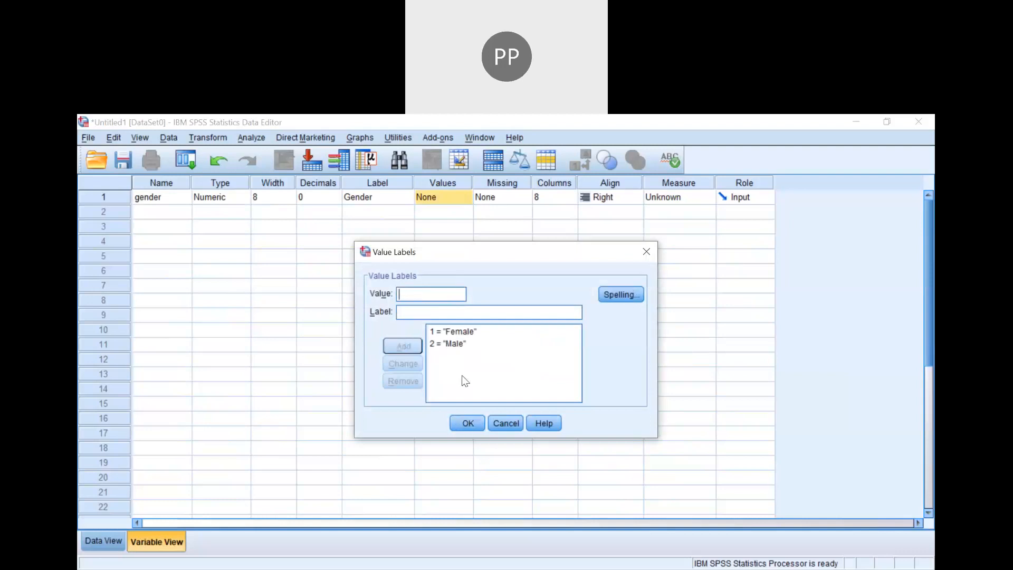
click(465, 427)
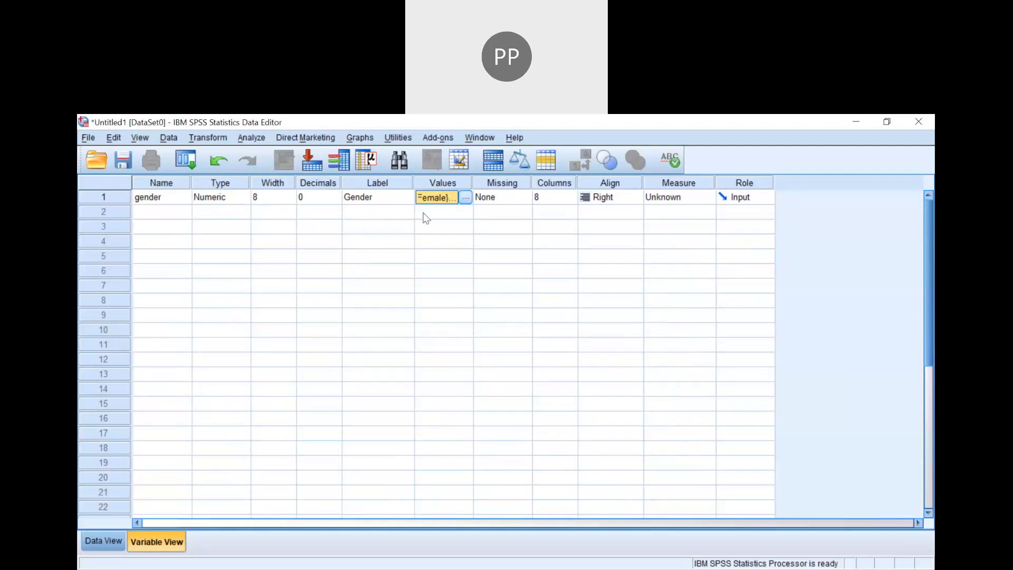
- Review gender's value labels and set its measurement level to Nominal
click(464, 199)
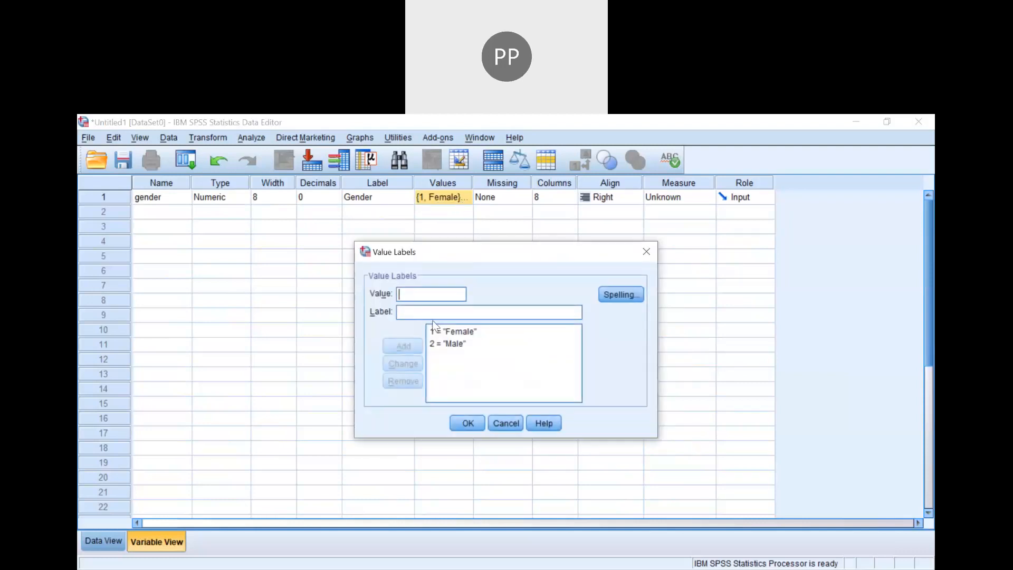
click(648, 253)
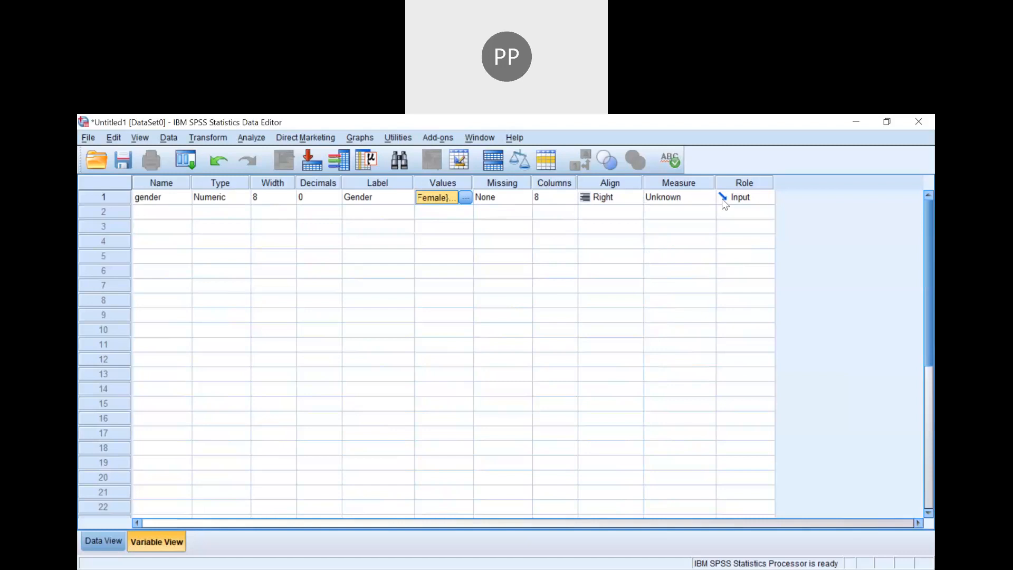
click(677, 200)
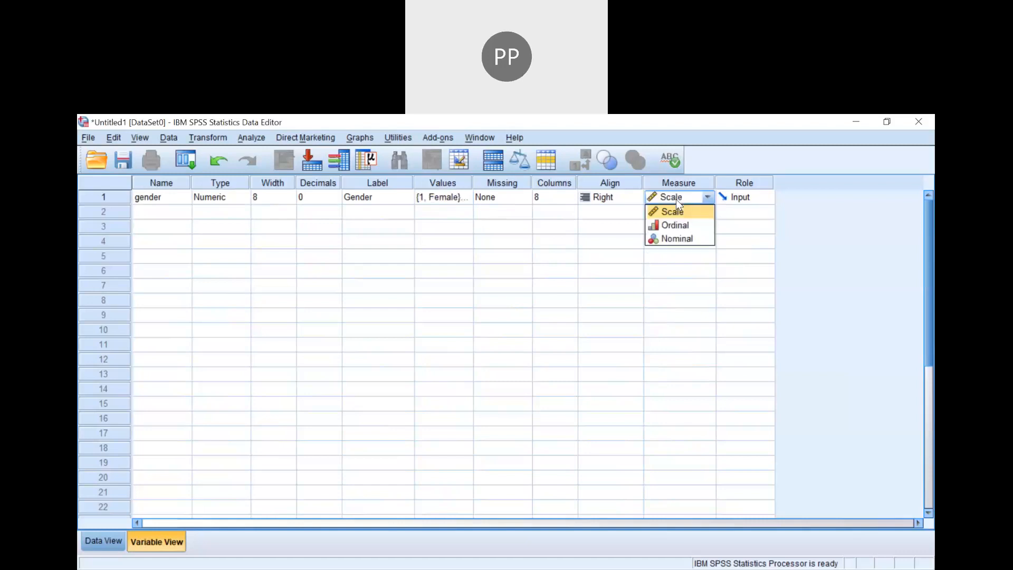
click(668, 239)
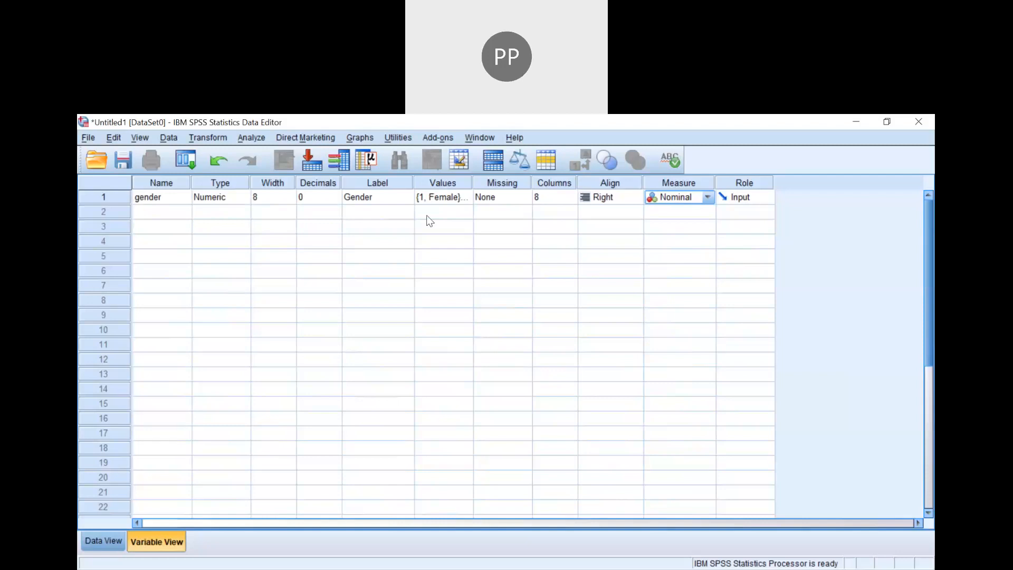
- Create a second variable named employment and review its variable type settings
click(165, 212)
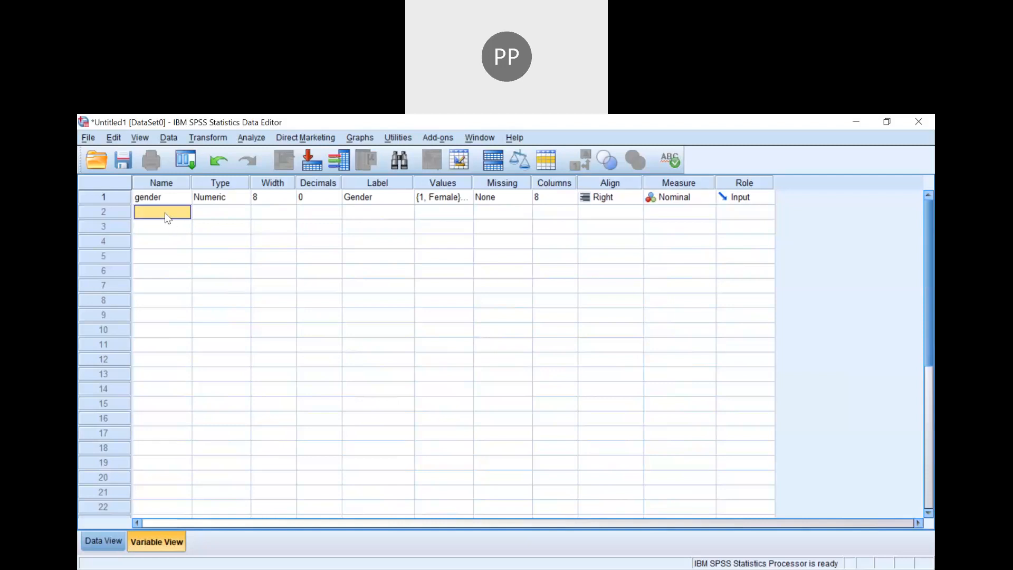
text(employment)
click(243, 215)
click(242, 216)
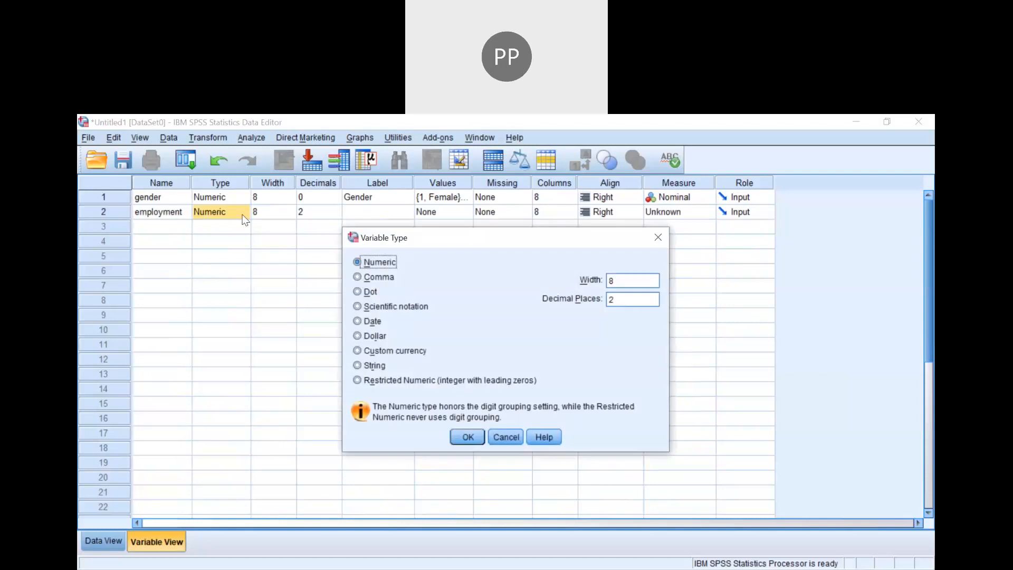
click(658, 237)
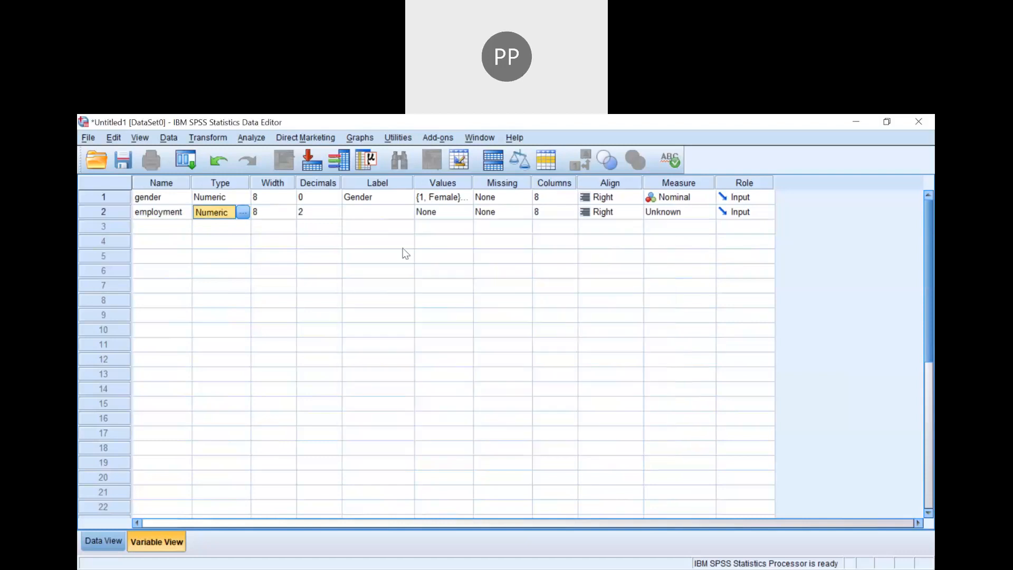
- Set the employment variable's decimals to 0 and label it Employment
click(337, 217)
click(336, 215)
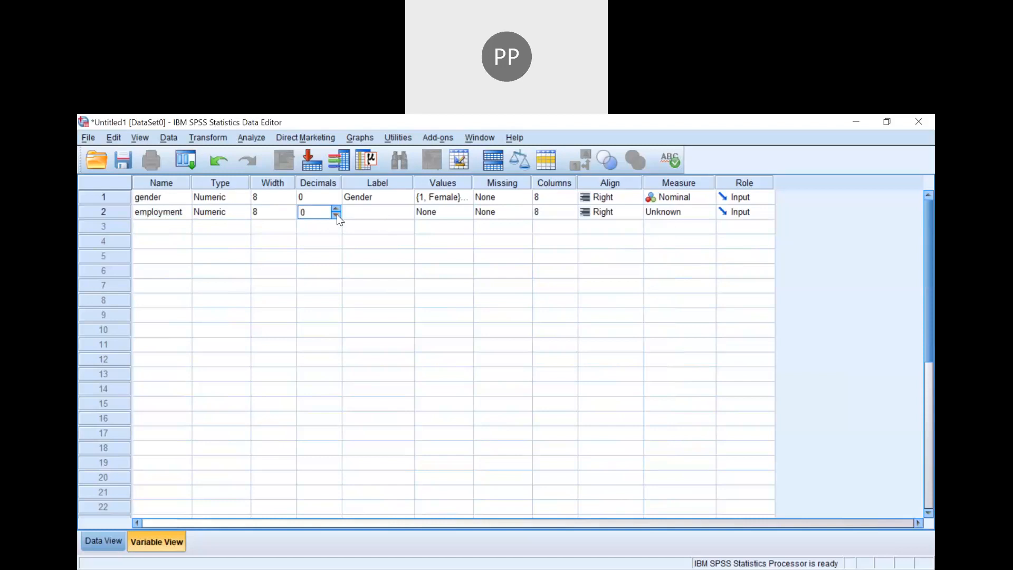
click(393, 217)
text(Employment)
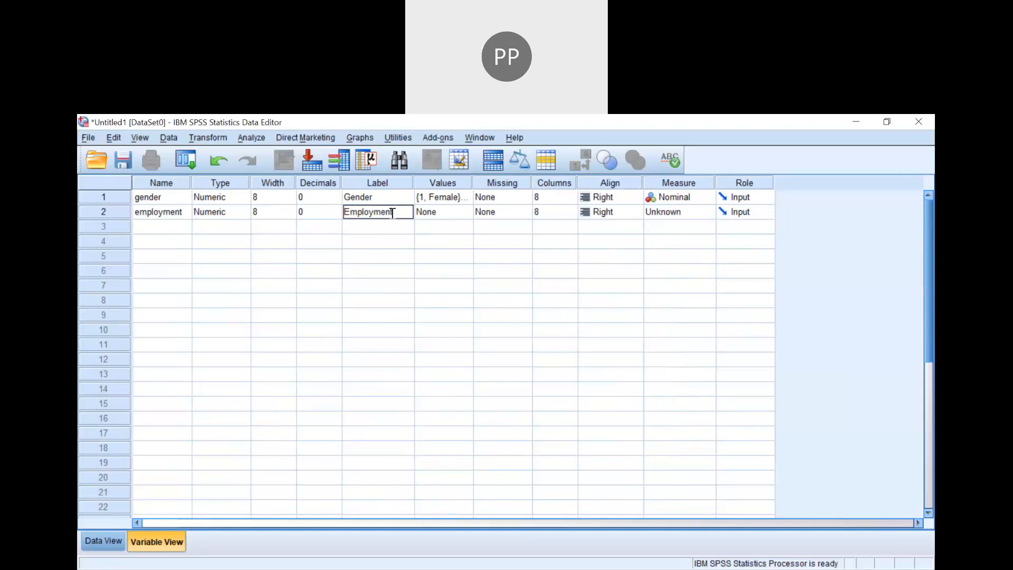
- Define the value label 1 = Unorganised for the employment variable
click(465, 215)
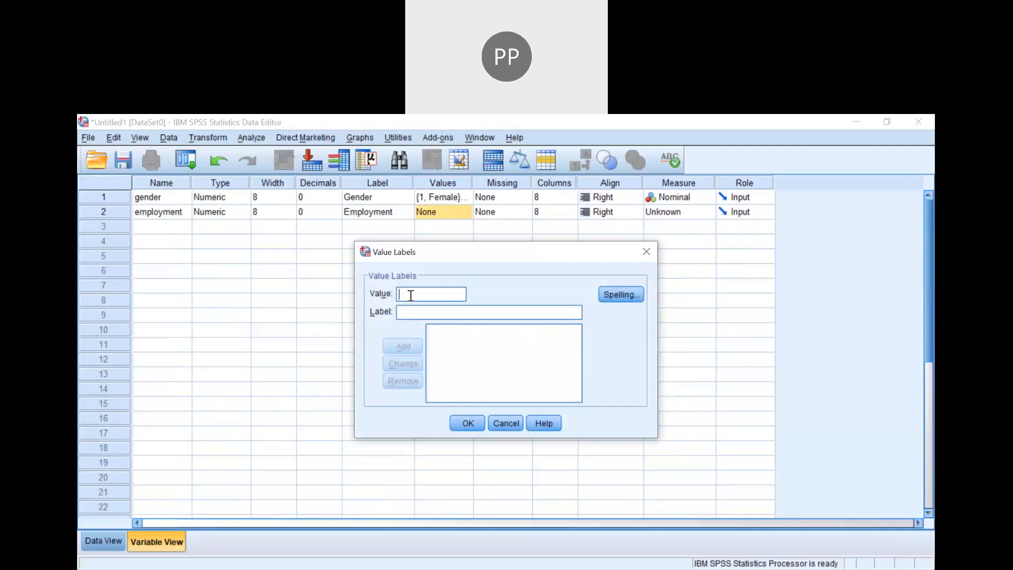
text(1)
click(406, 312)
text(Uhorgab)
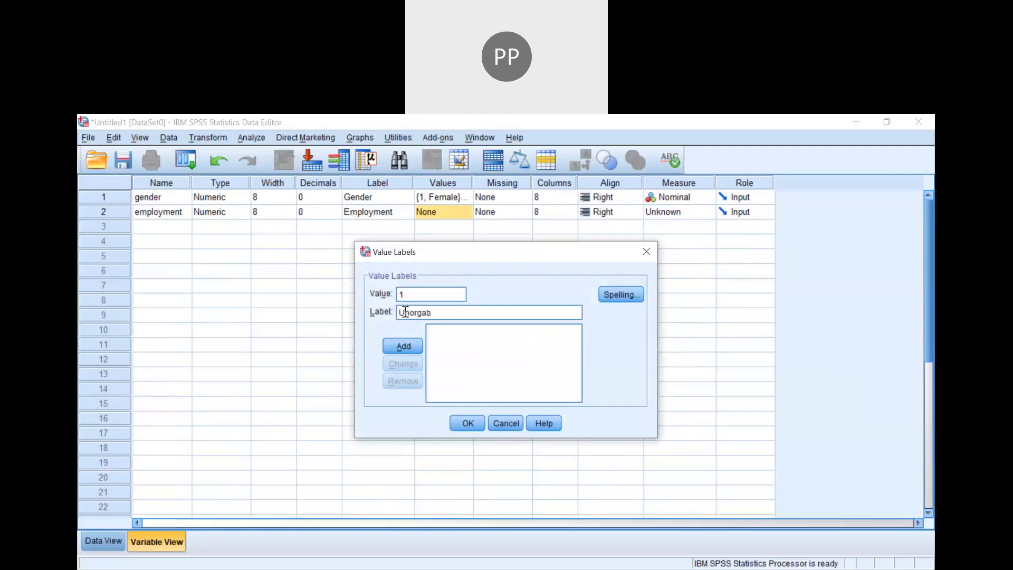
key(BackSpace)
text(nised)
click(404, 346)
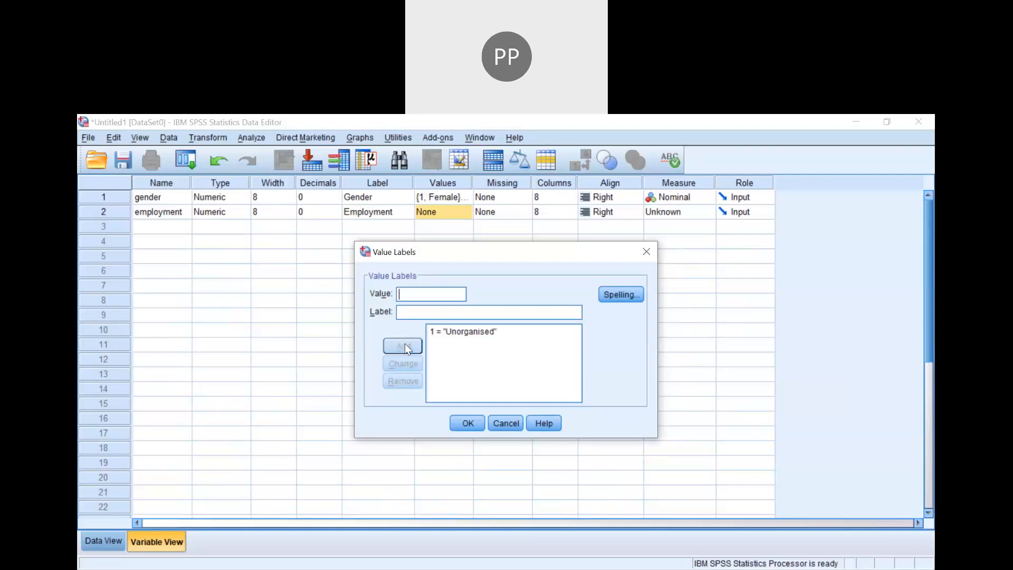
- Add the value label 2 = Organised for employment and set the variable's measurement level to Nominal
text(2)
click(408, 311)
text(Organised)
click(407, 347)
click(467, 424)
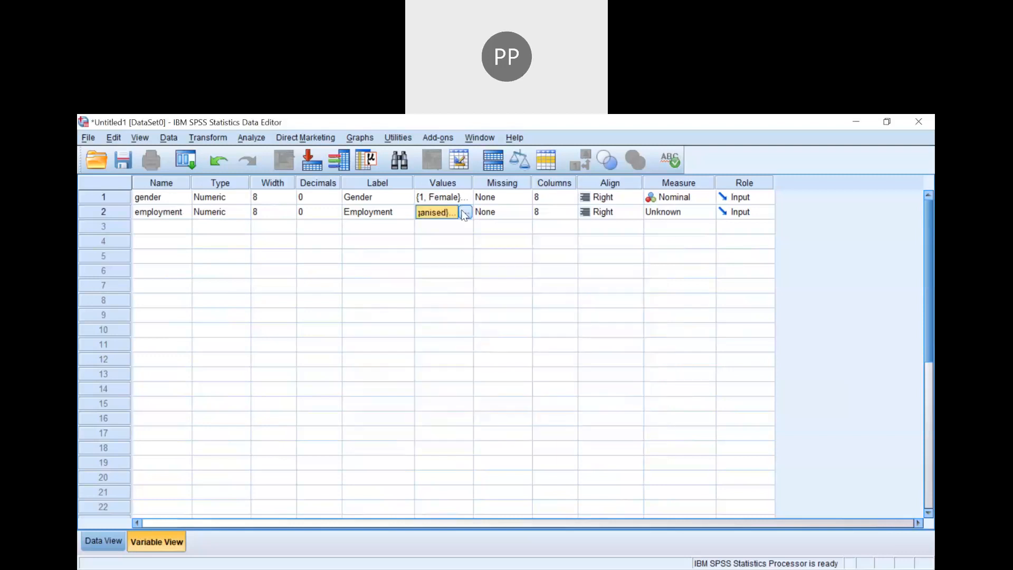
click(682, 211)
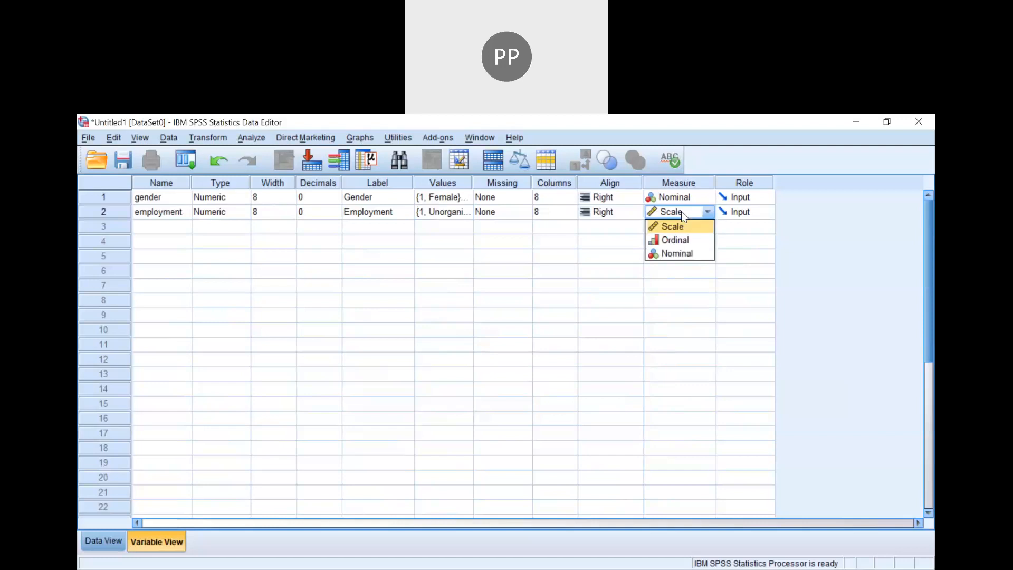
click(670, 252)
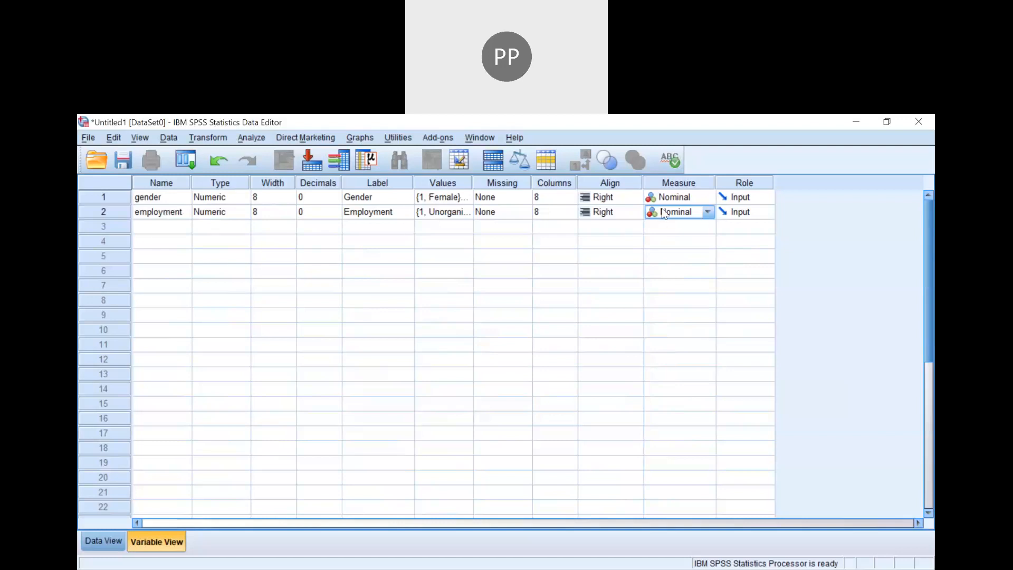
- Create a third variable named monthlyincome and review its variable type settings
click(177, 233)
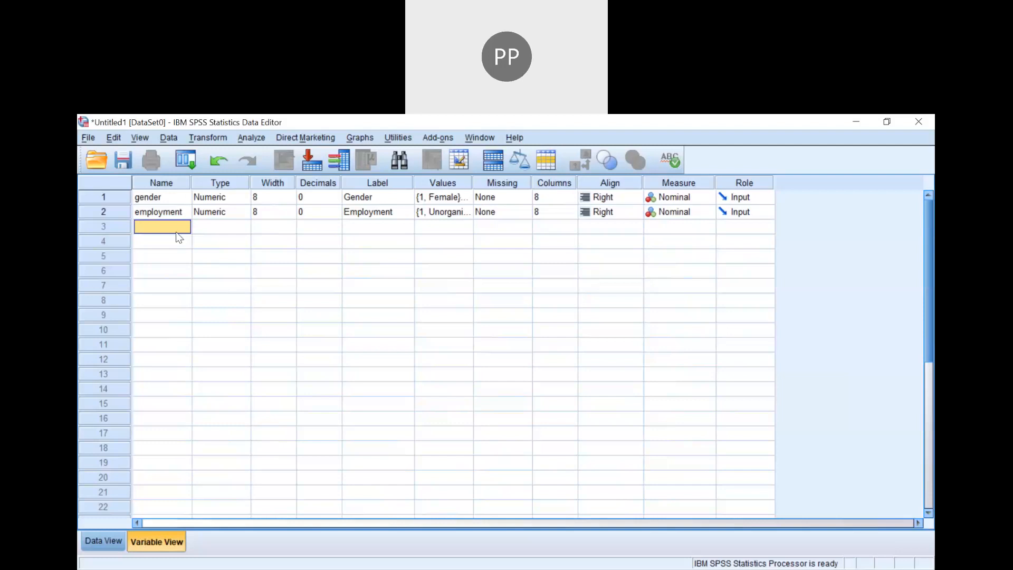
text(M)
key(BackSpace)
text(monthlyincome)
click(248, 232)
click(245, 227)
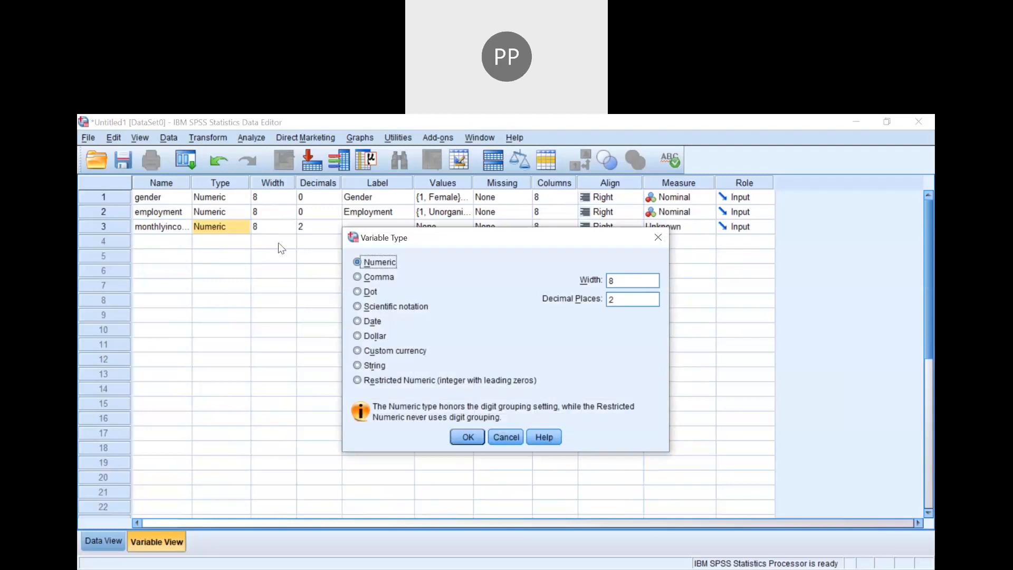
click(658, 238)
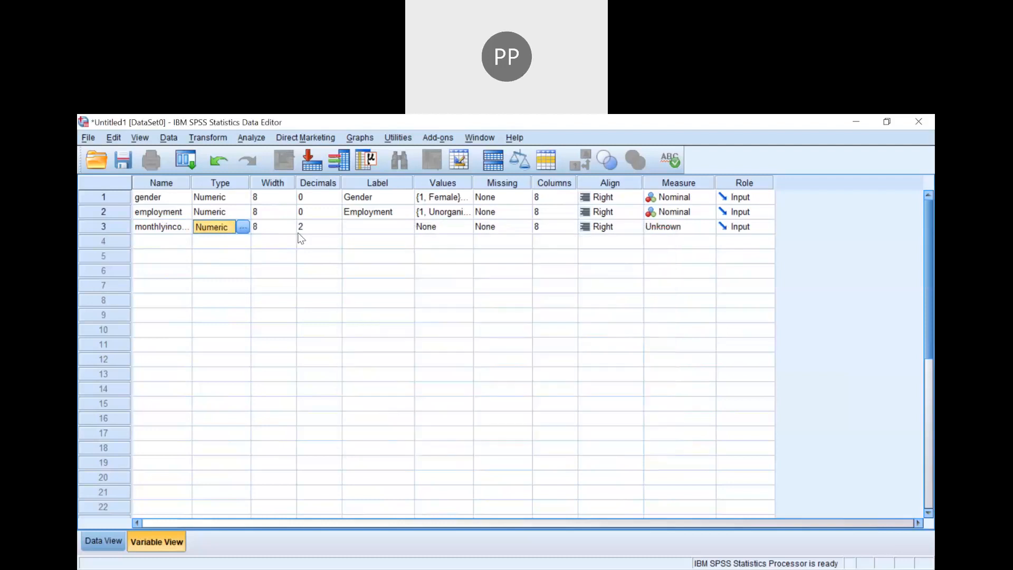
- Label the monthlyincome variable Monthly income and set its measurement level to Scale
click(363, 230)
text(Monthly income)
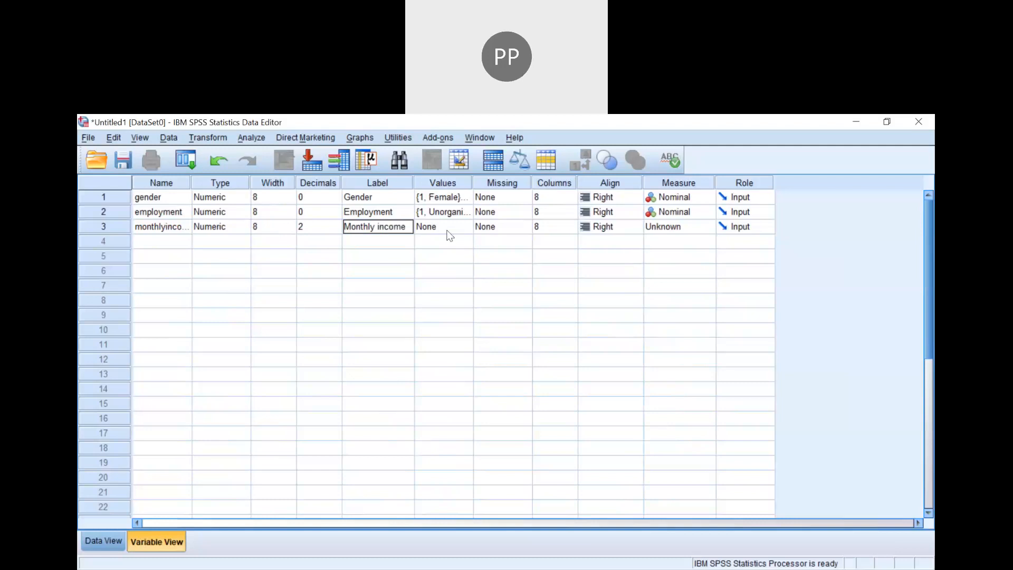
click(683, 228)
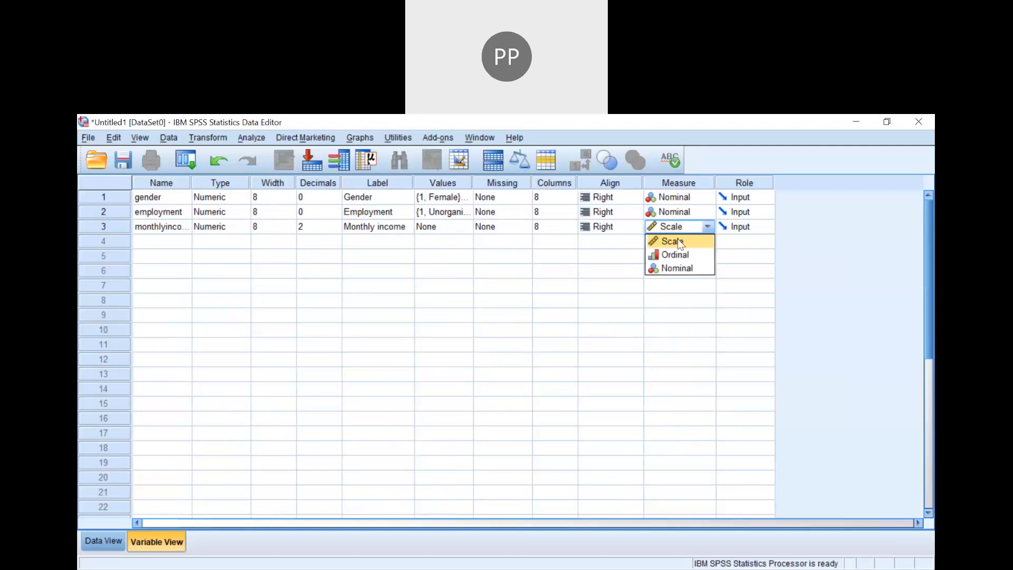
click(677, 240)
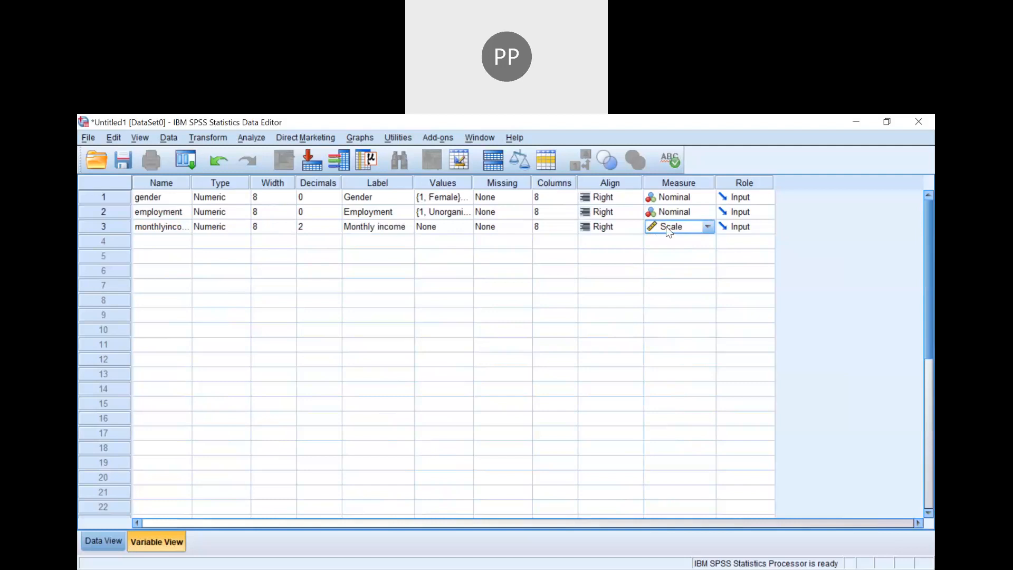
- Create a fourth variable named monthlyinstalment and review its variable type settings
click(172, 246)
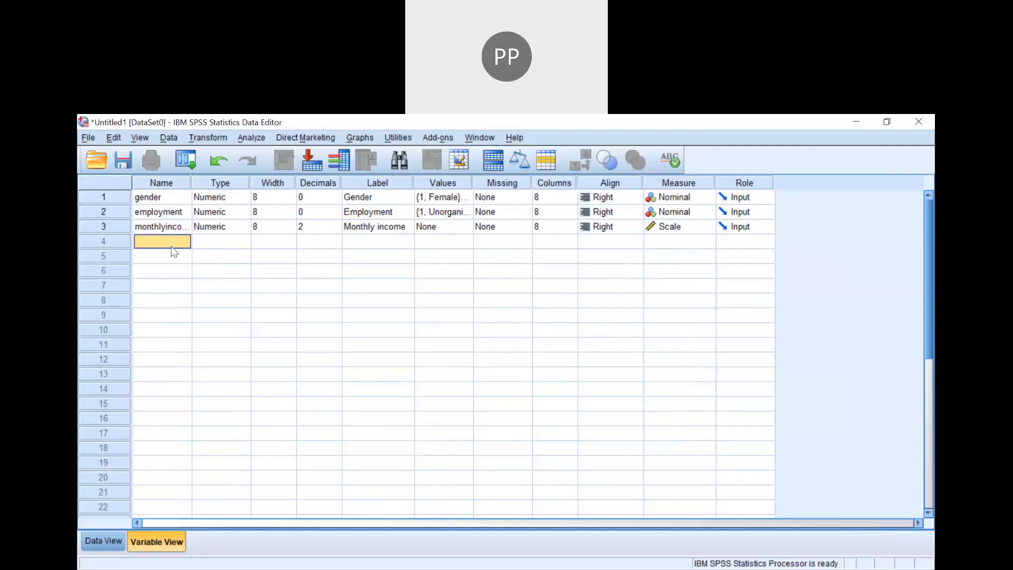
text(m)
text(onthly)
text(insta)
text(lment)
click(246, 245)
click(246, 245)
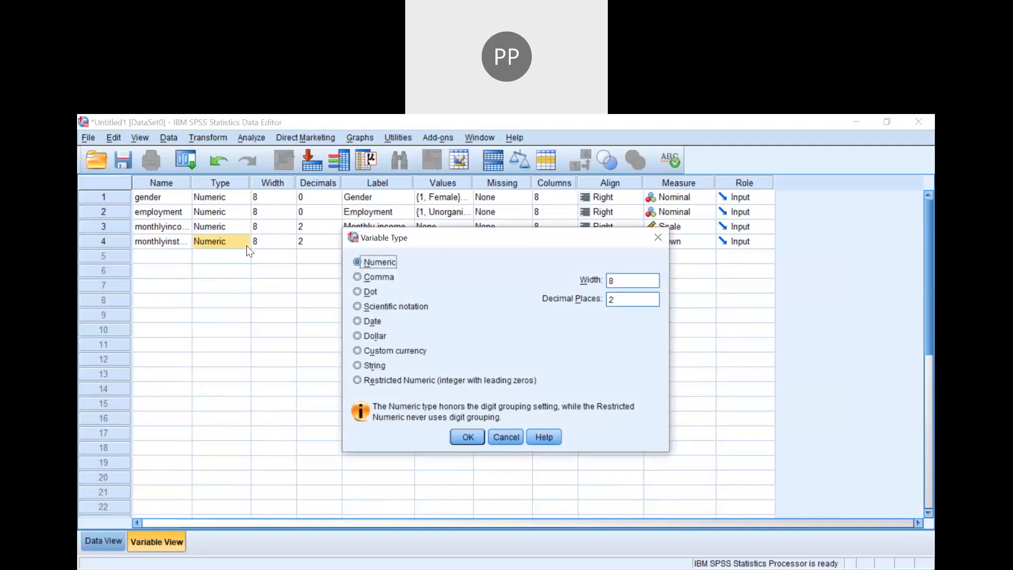
click(666, 237)
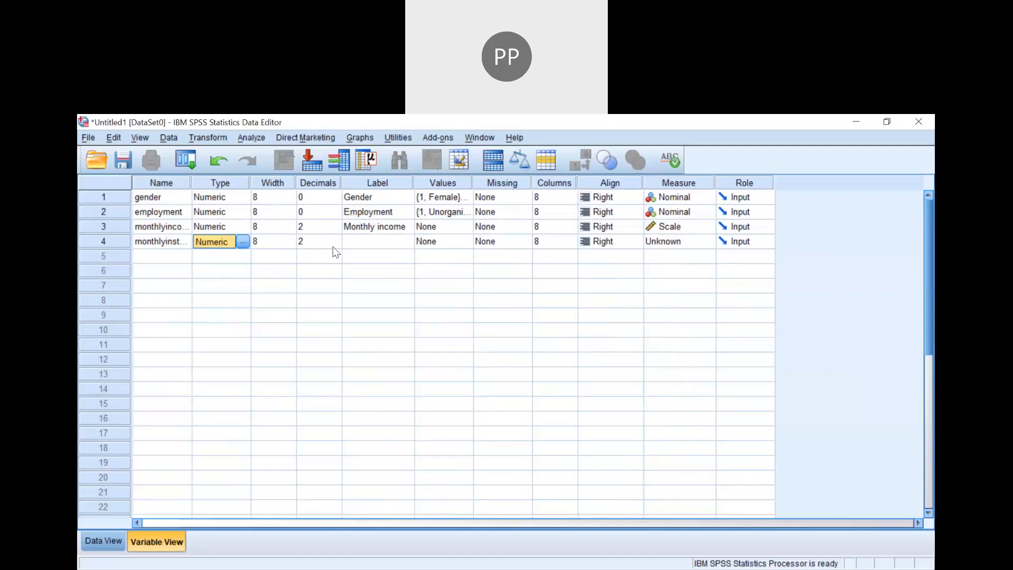
- Label the monthlyinstalment variable Monthly instalment and set its measurement level to Scale
click(353, 245)
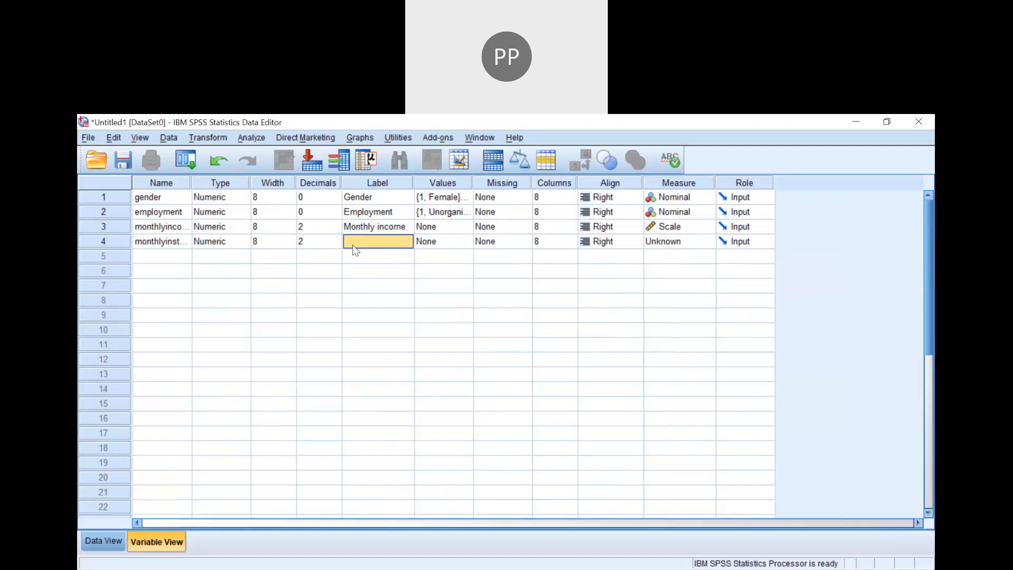
text(Mon)
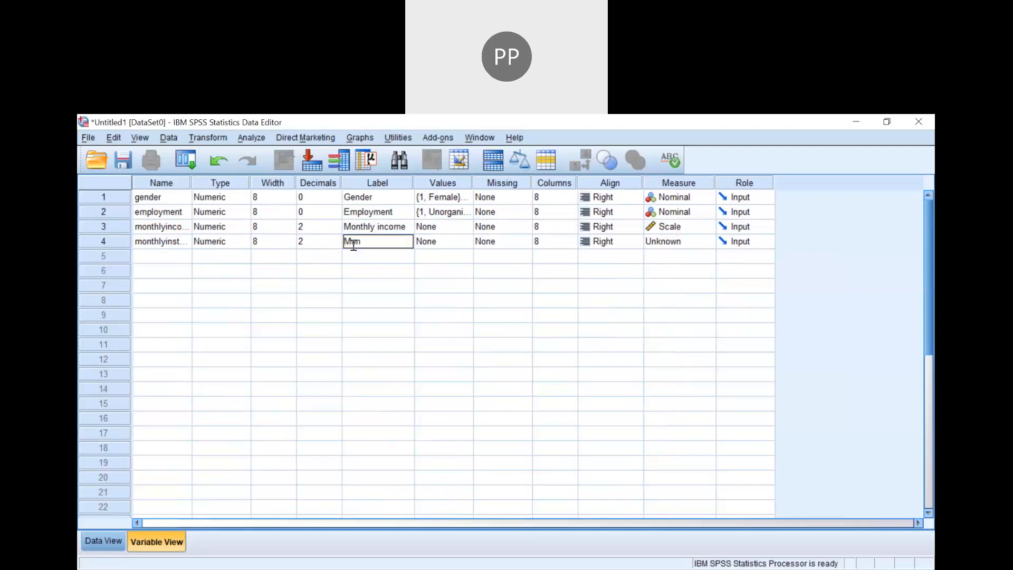
text(thly instalment)
click(660, 241)
click(666, 257)
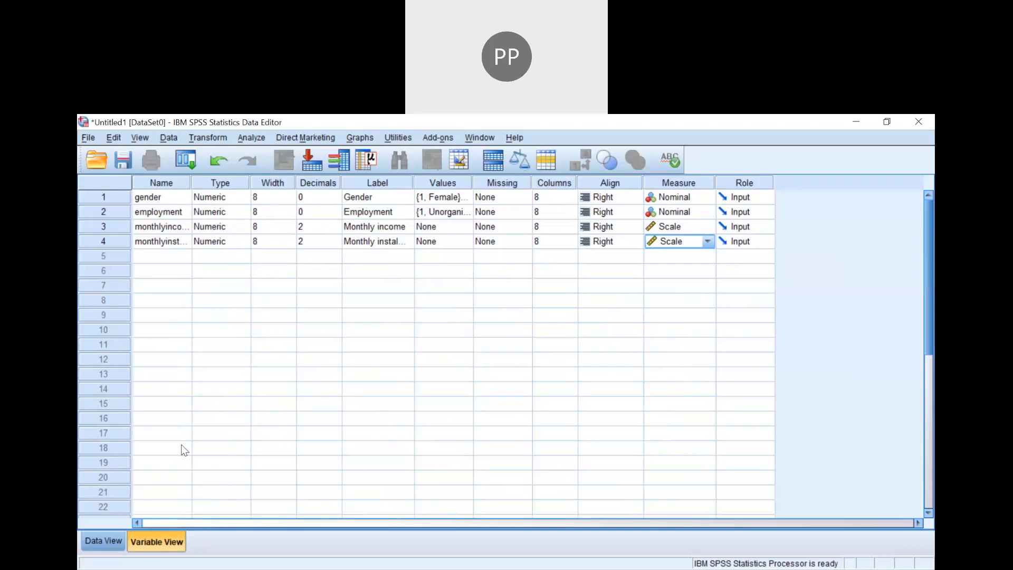
- Show the data grid and paste the copied gender codes into the gender column from the first case
click(105, 544)
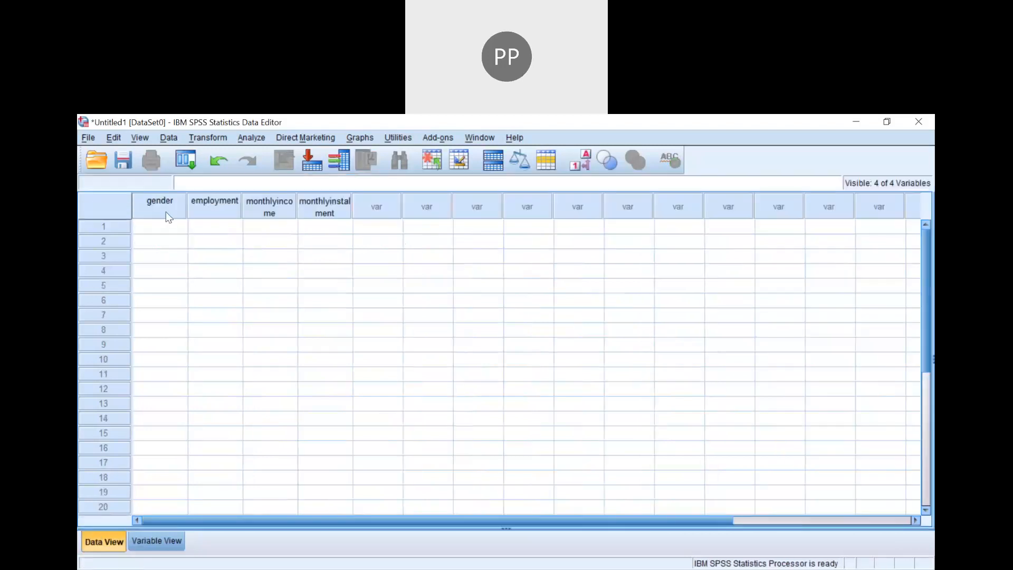
click(147, 544)
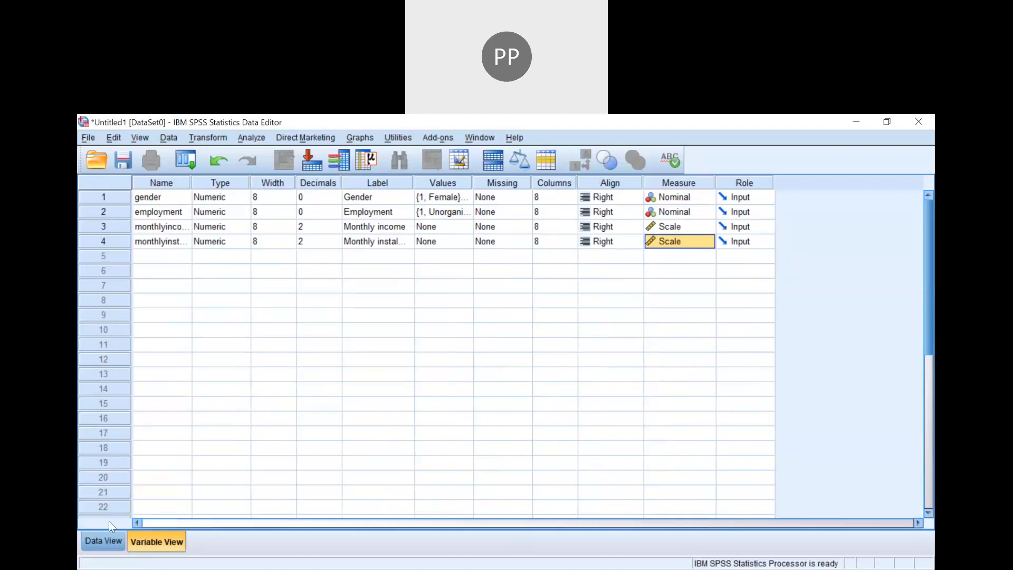
click(108, 538)
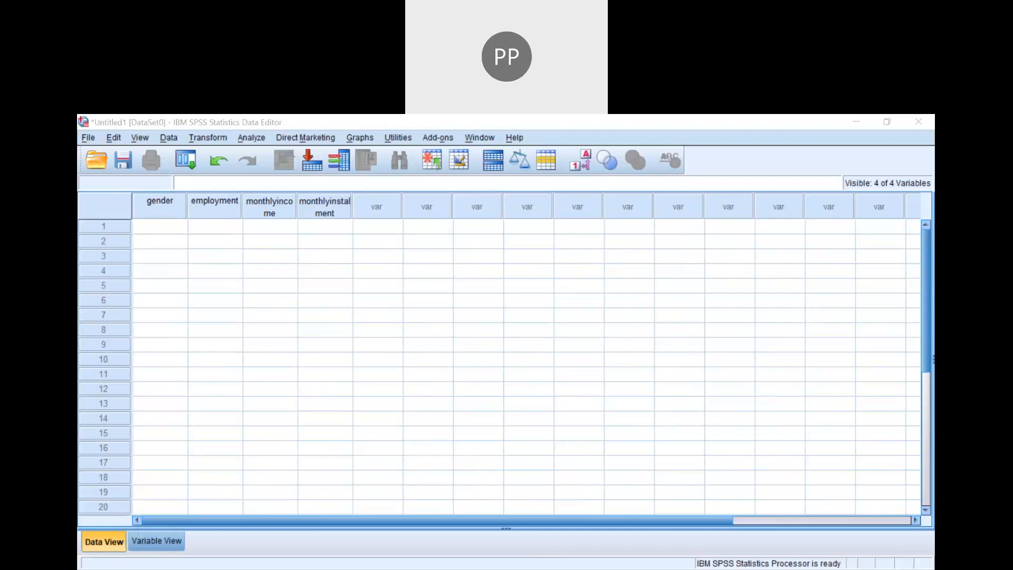
click(154, 228)
right_click(154, 230)
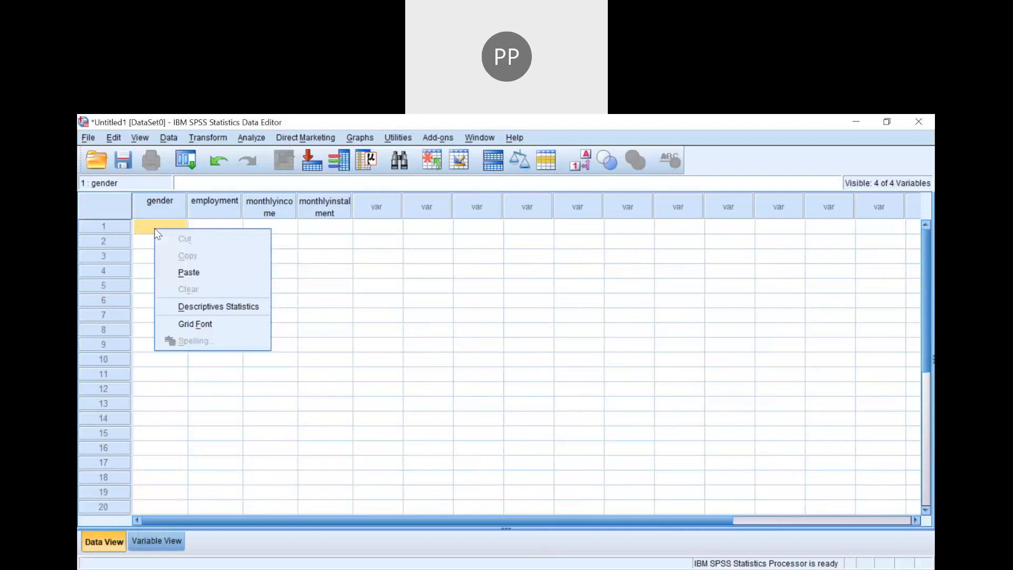
click(185, 276)
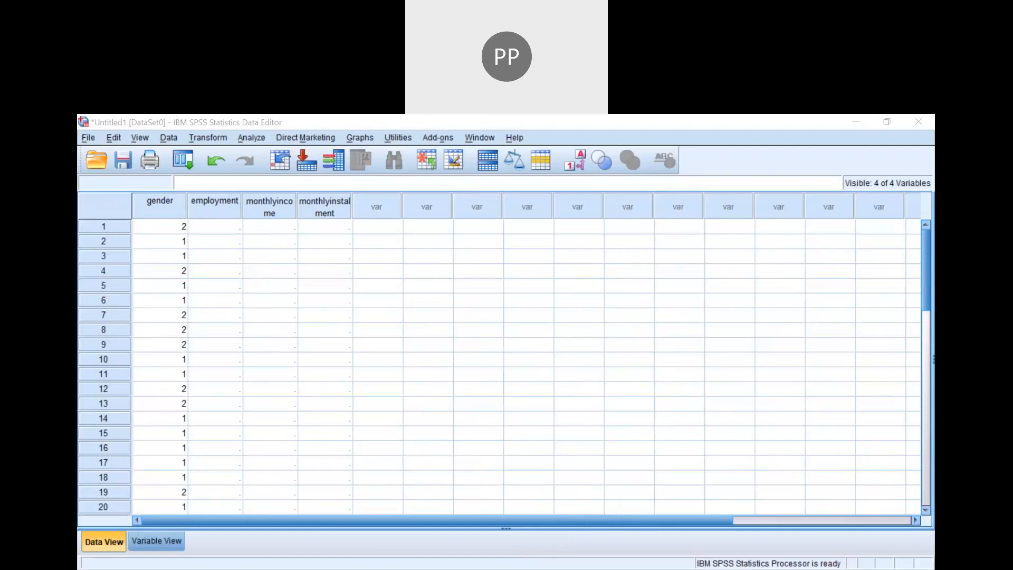
- Paste the copied employment codes into the employment column from the first case
click(217, 230)
click(217, 229)
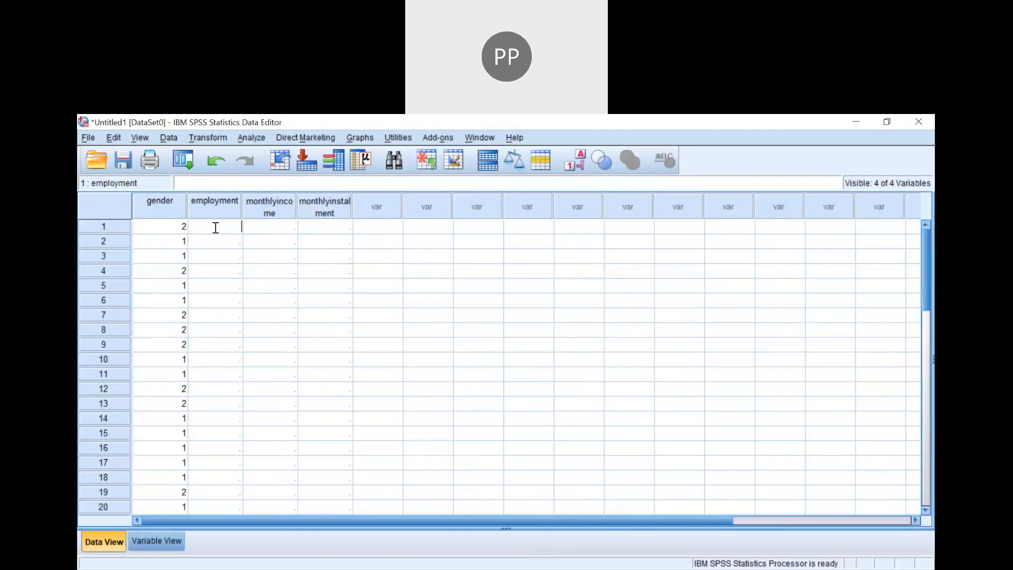
click(262, 233)
click(226, 233)
right_click(226, 227)
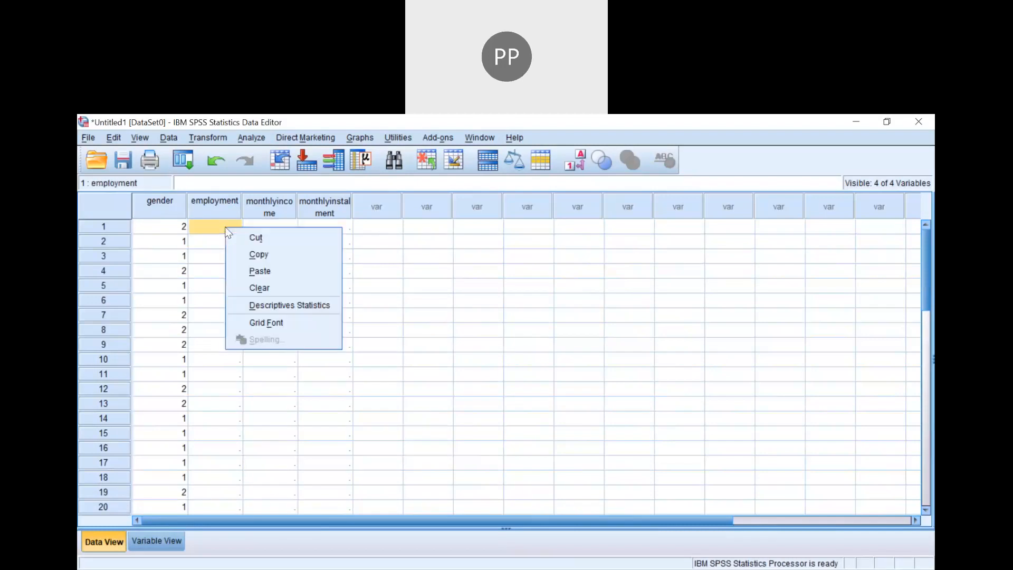
click(112, 138)
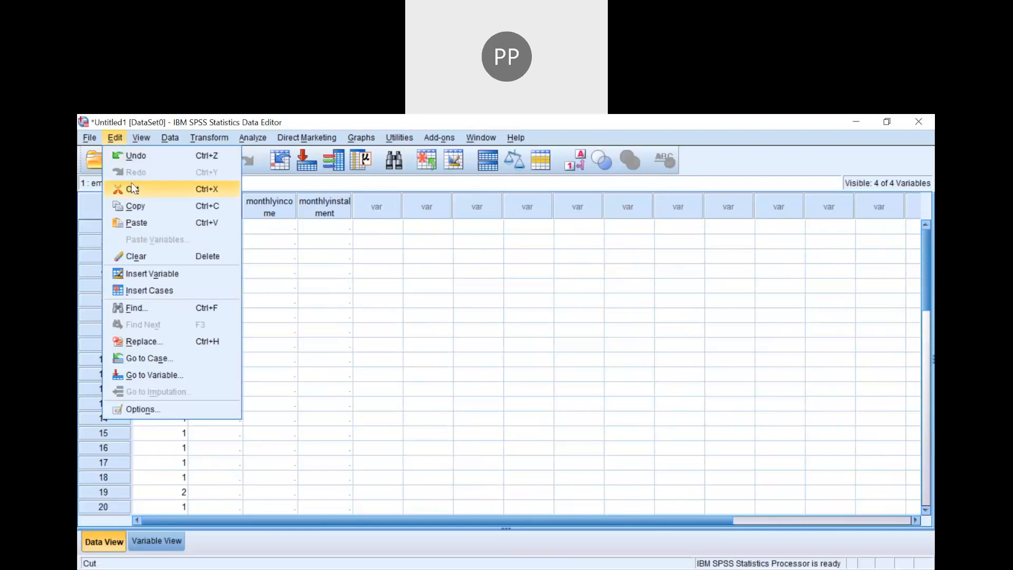
click(137, 222)
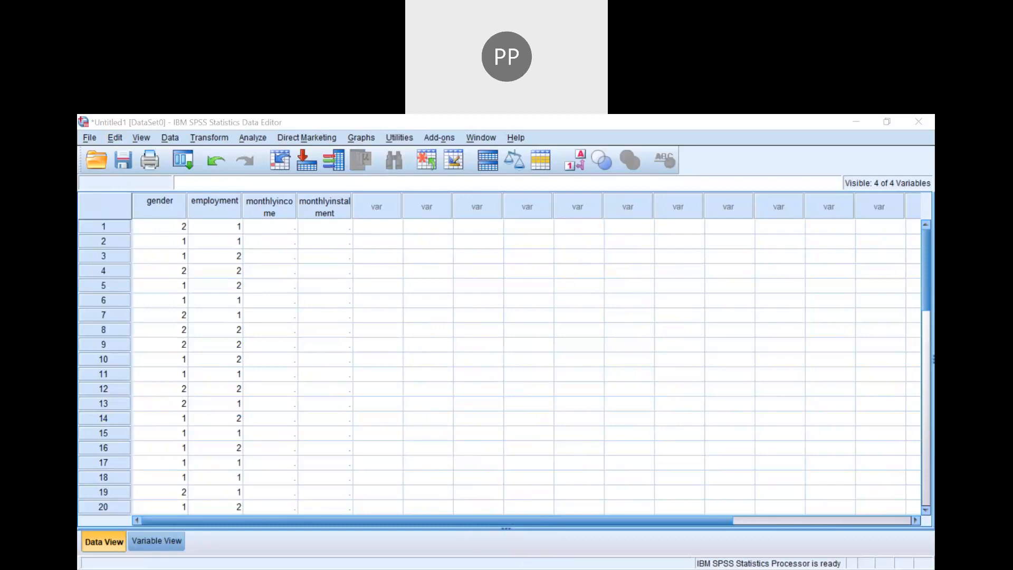
- Paste the copied income and instalment amounts into the monthlyincome and monthlyinstalment columns from the first case
key(alt+Tab)
click(268, 233)
right_click(268, 233)
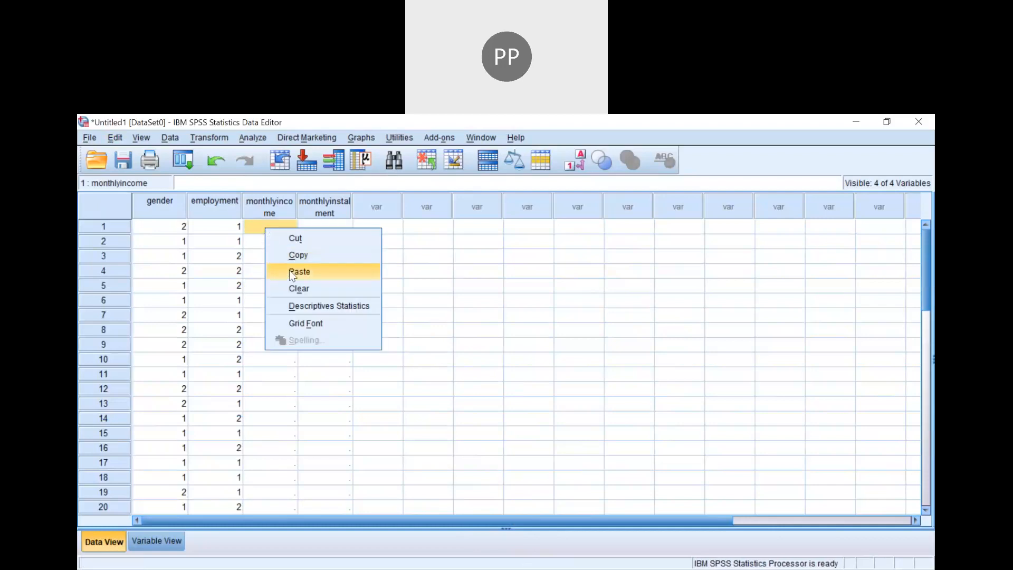
click(299, 272)
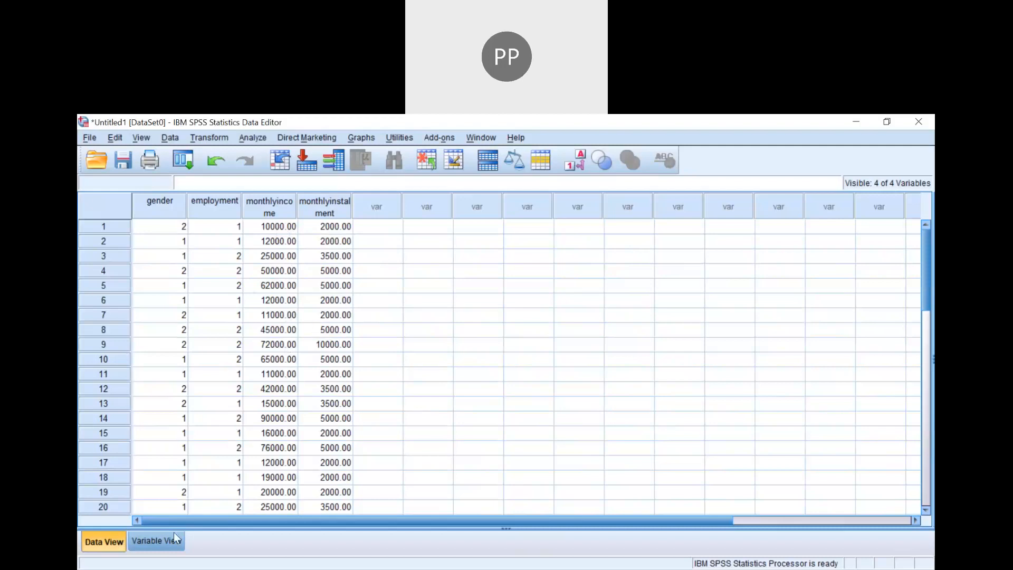
- Return to the variable definitions and create a fifth variable named mincome
click(161, 543)
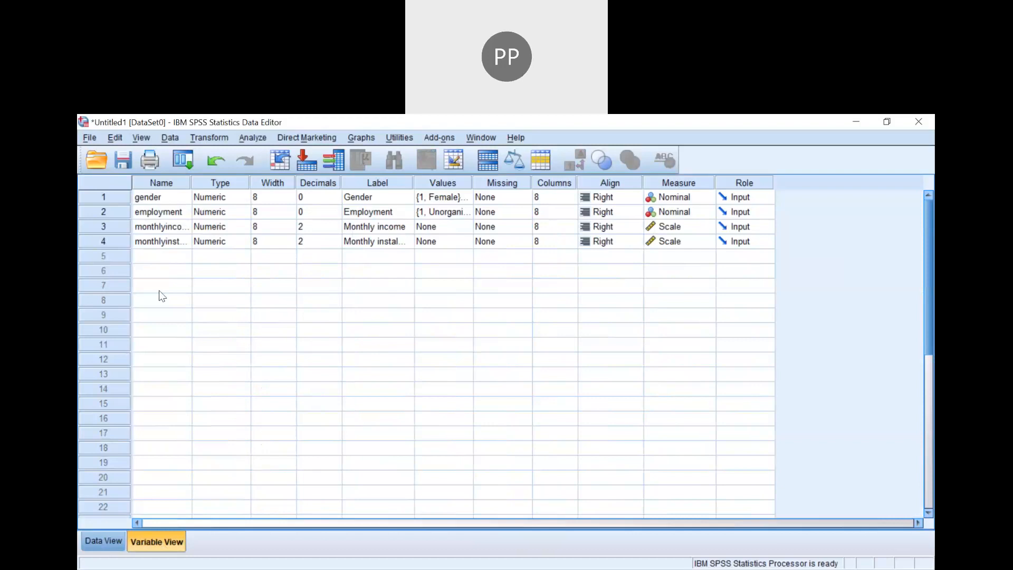
click(153, 259)
text(income)
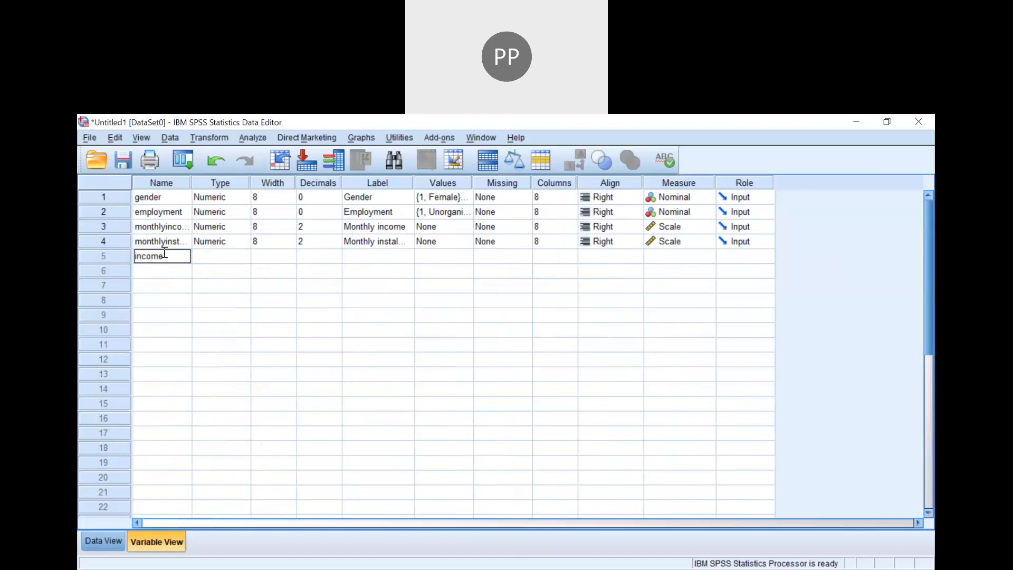
click(136, 256)
text(m)
click(222, 258)
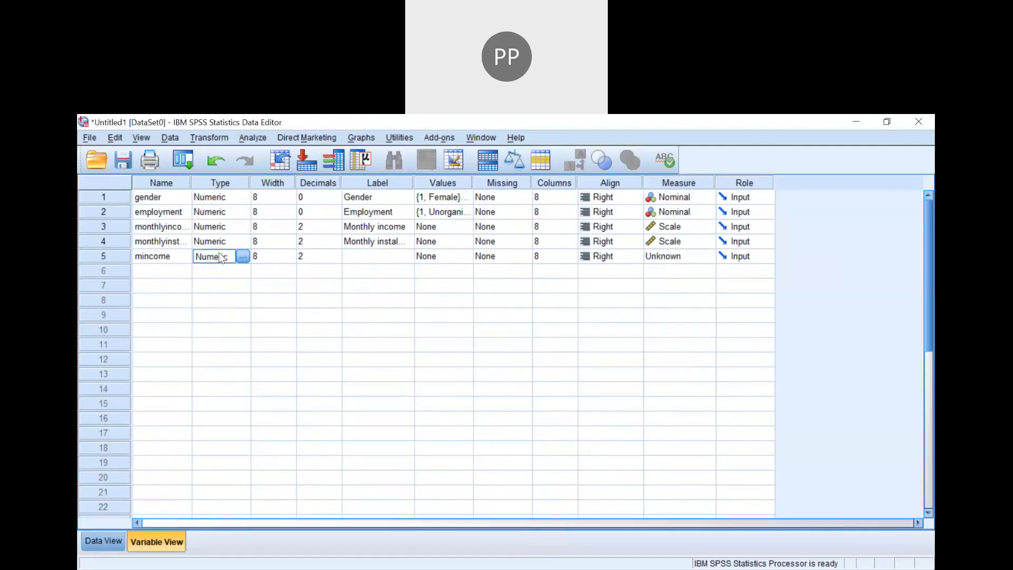
- Label the mincome variable Monthly income category
click(386, 262)
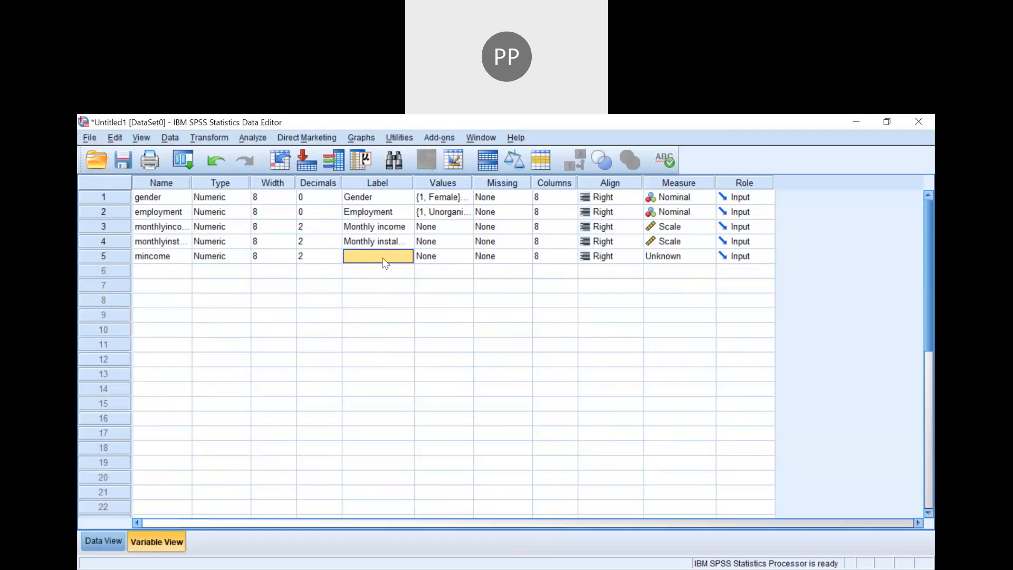
double_click(385, 262)
text(income)
key(BackSpace)
key(BackSpace)
key(BackSpace)
key(BackSpace)
text(Monthly income category)
- Open the value labels of mincome and add 1 = <25000
click(465, 261)
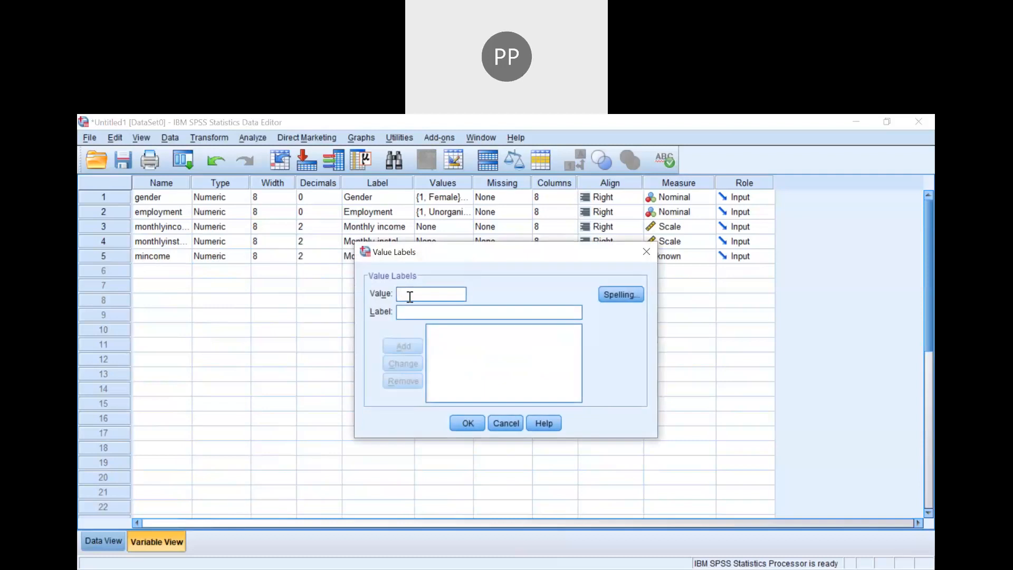
text(1)
click(405, 312)
text(<2590)
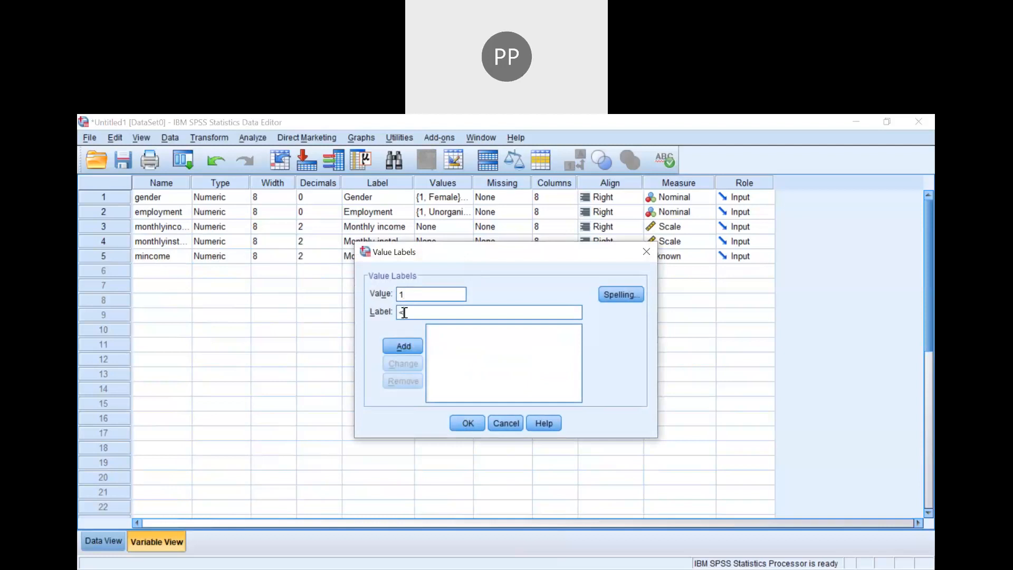
key(BackSpace)
key(BackSpace)
key(BackSpace)
text(5000)
click(404, 347)
click(405, 296)
text(2)
click(407, 313)
text(25000-50000)
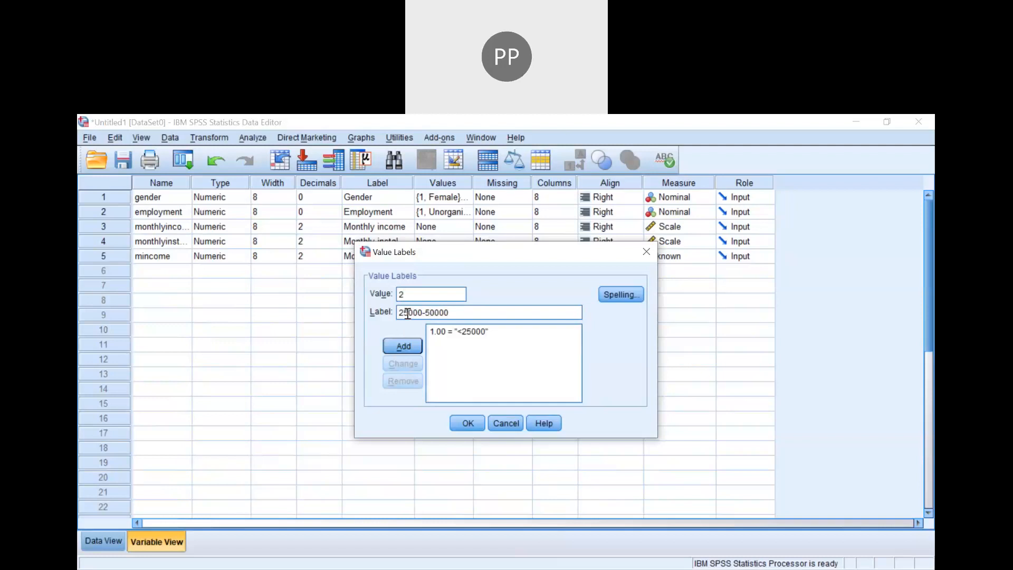
click(404, 347)
click(415, 292)
text(3)
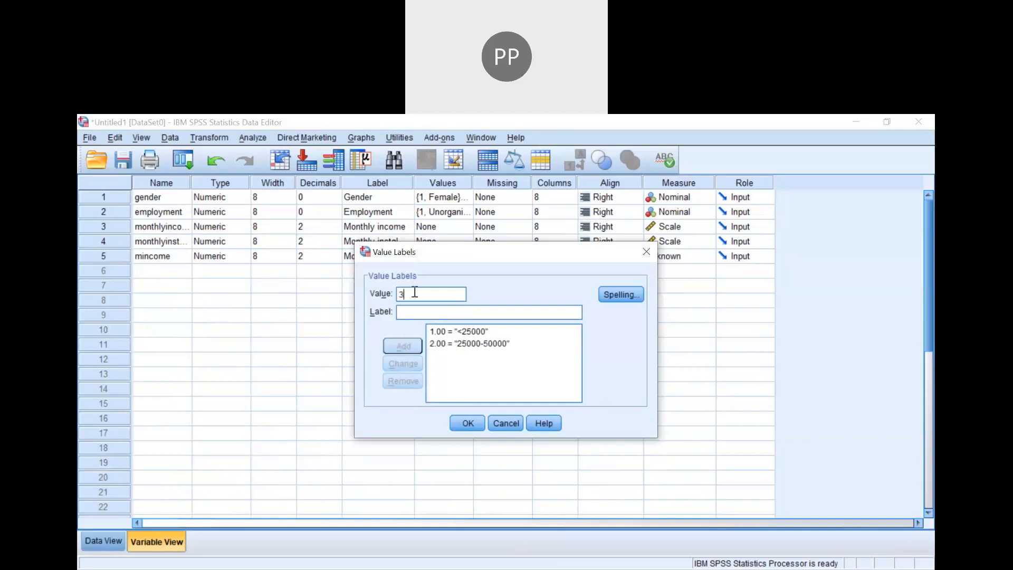
click(405, 314)
text(50000-75000)
click(398, 343)
- Add the value label 4 = >75000 for mincome and set the variable's measurement level to Nominal
text(4)
click(403, 311)
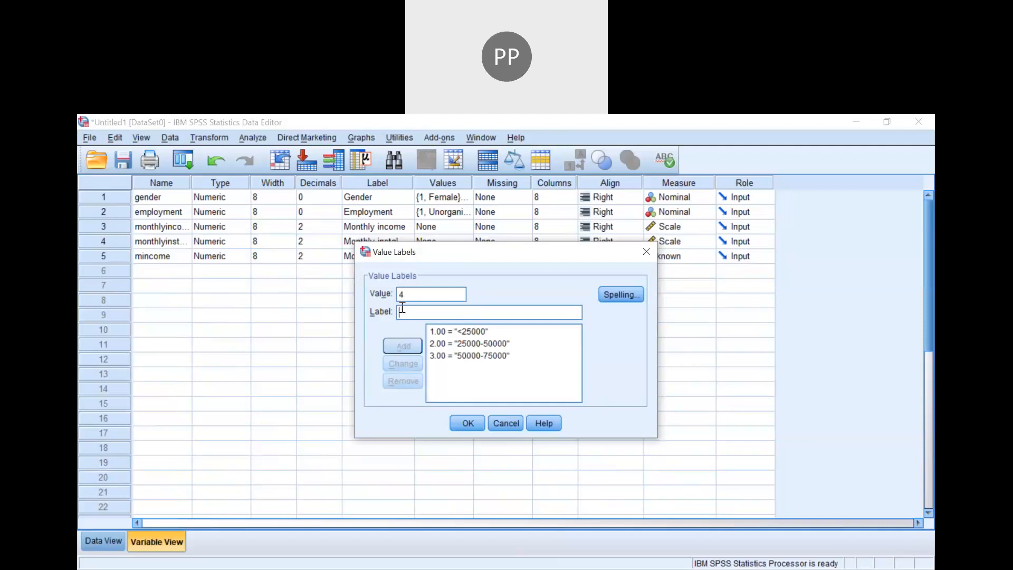
text(>75)
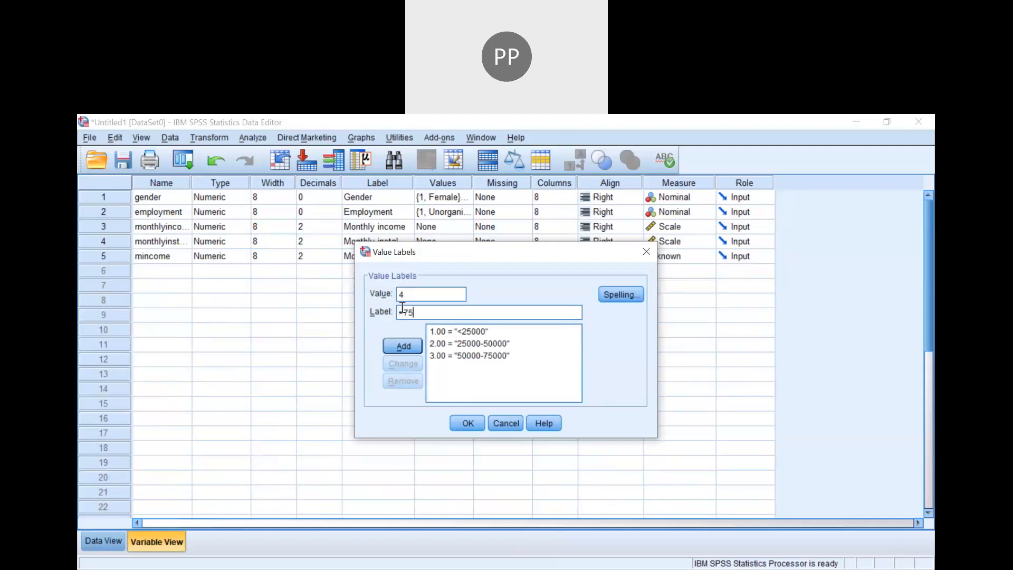
text(000)
click(420, 344)
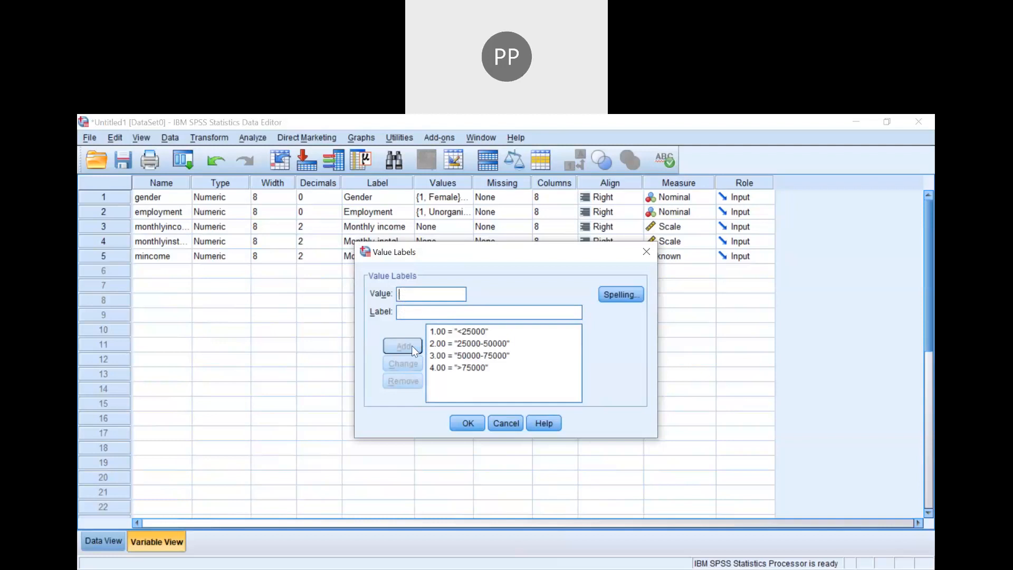
click(458, 426)
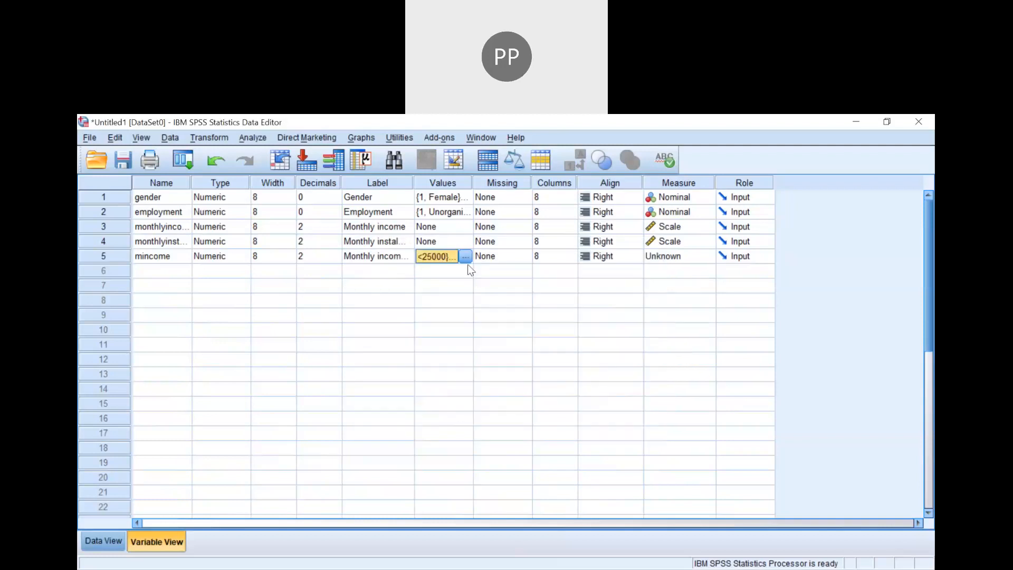
click(668, 256)
click(670, 297)
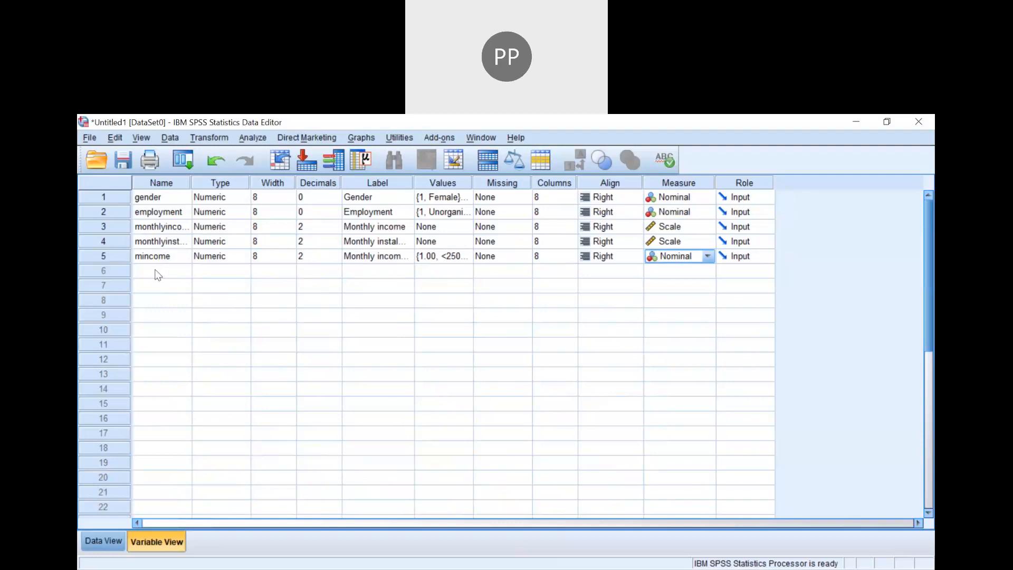
- Check the new mincome column in the data grid and create a sixth variable named mchittyinstalment
click(113, 544)
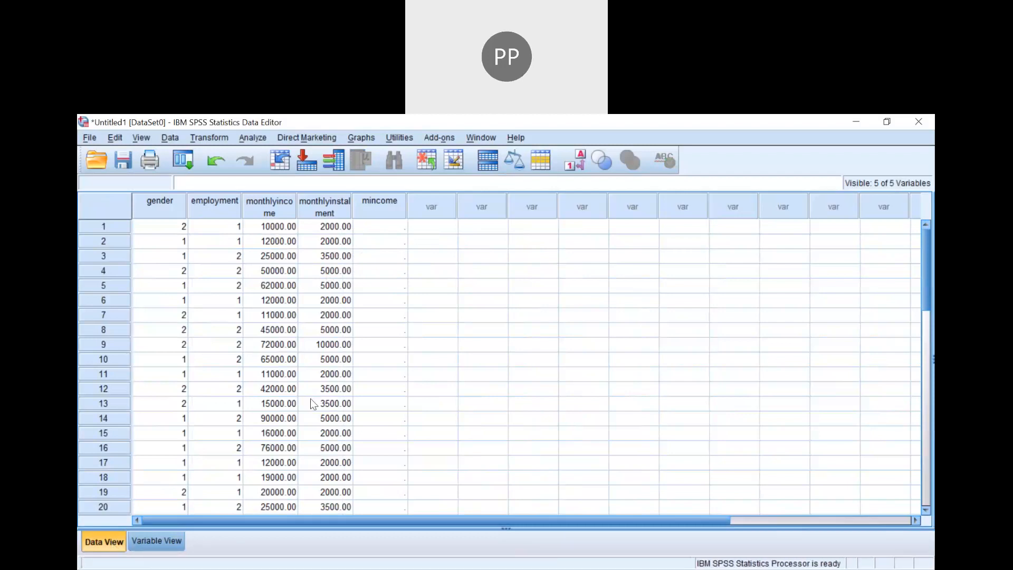
click(170, 546)
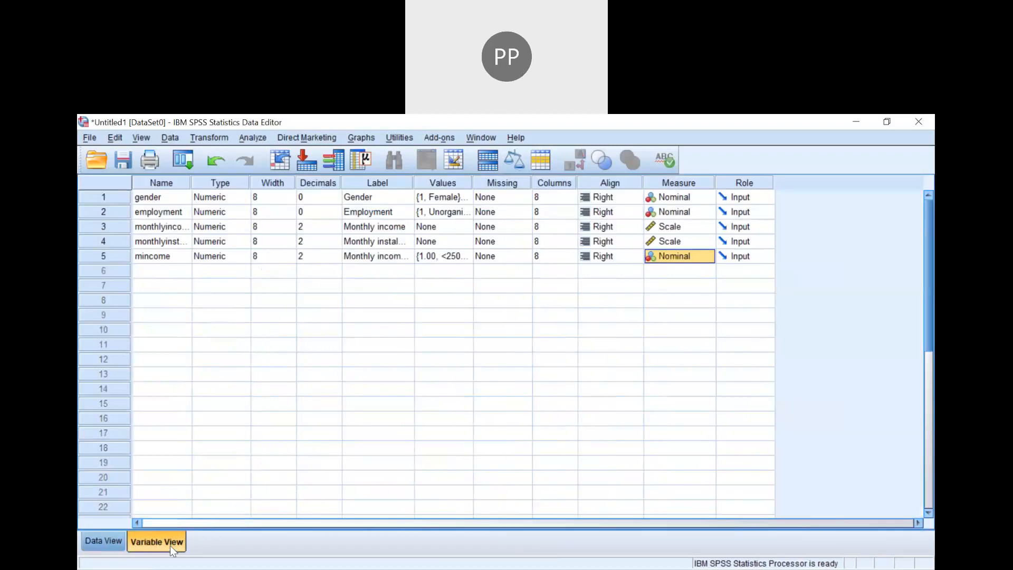
click(146, 272)
text(m)
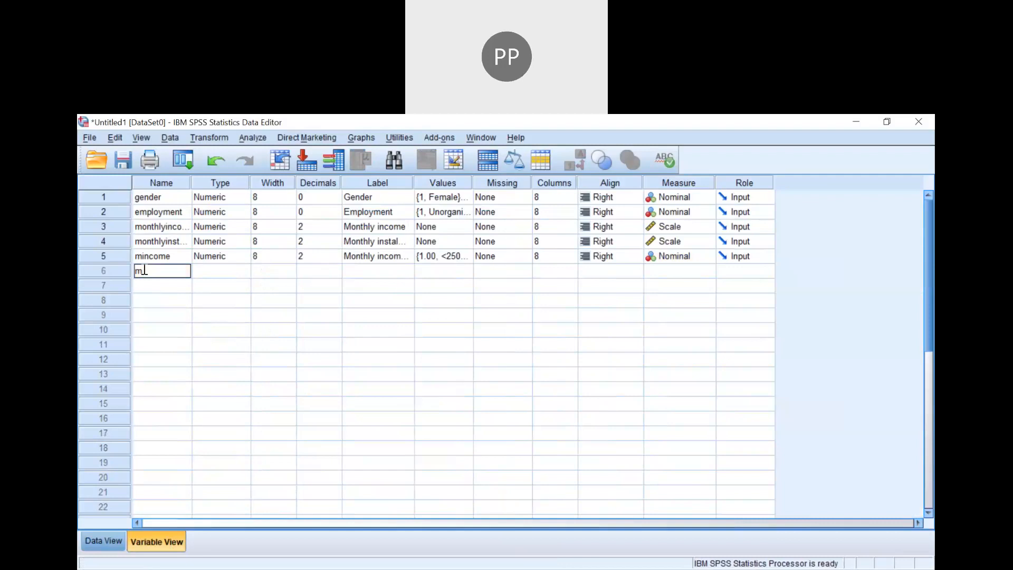
text(chitty)
text(ins)
text(ment)
- Set the number of decimals to 0 for both mchittyinstalment and mincome, with mchittyinstalment's width at 8
click(293, 274)
click(293, 274)
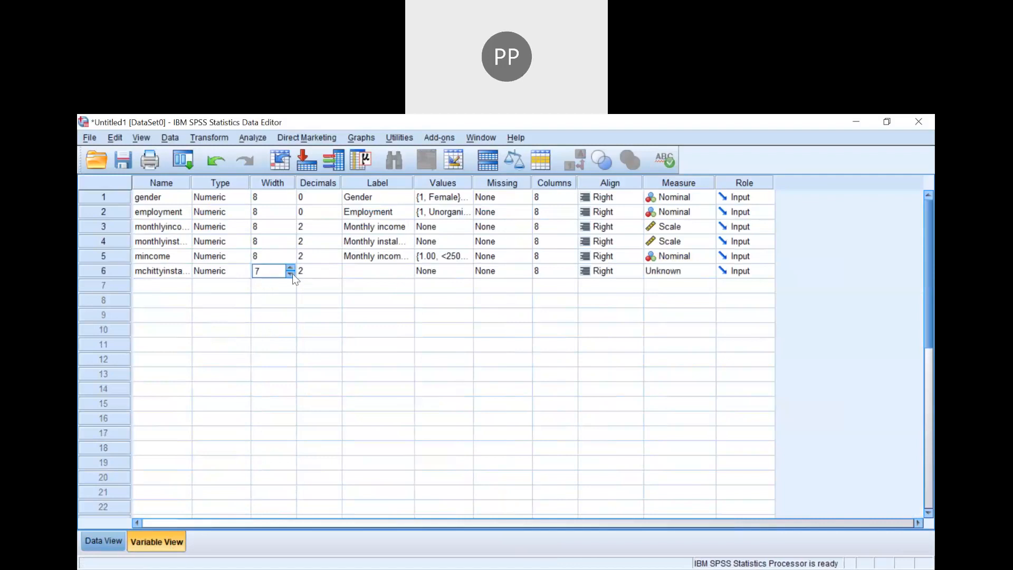
click(290, 270)
click(339, 275)
click(337, 274)
click(336, 274)
click(356, 271)
click(337, 258)
click(336, 257)
click(336, 258)
click(343, 261)
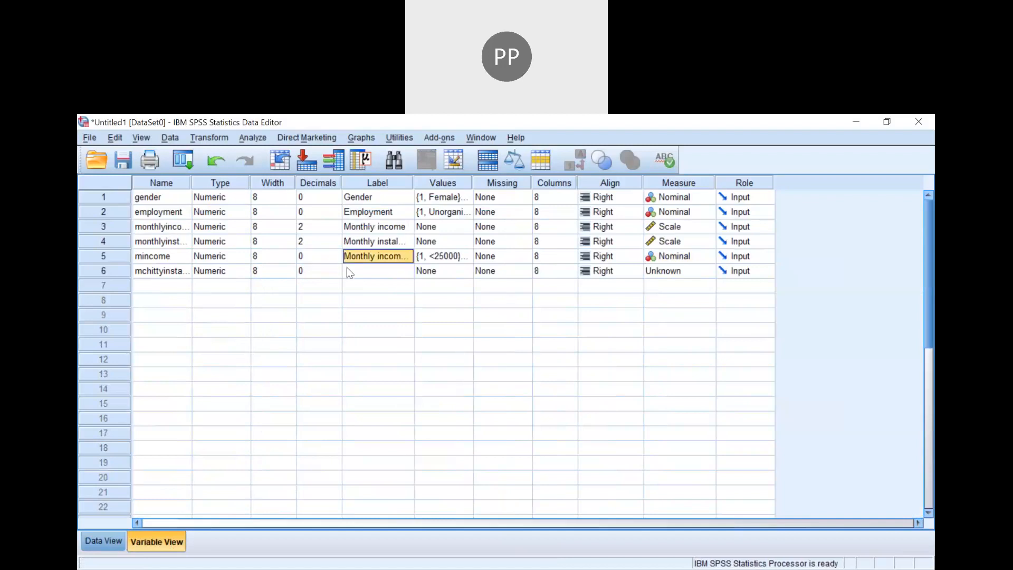
- Label the mchittyinstalment variable Monthly chitty category
click(346, 267)
text(Monthly chitty)
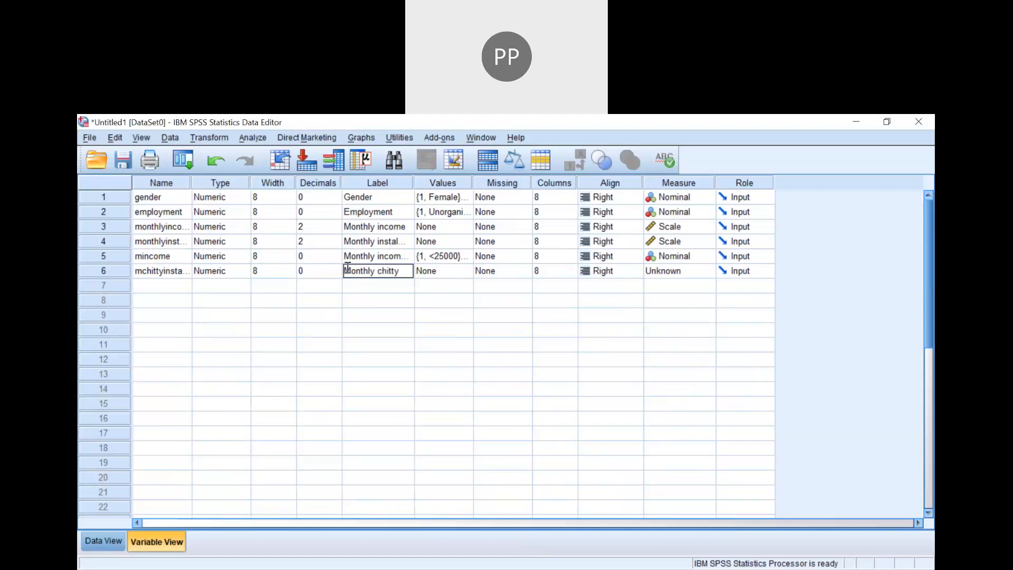
text( category)
- Open the value labels of mchittyinstalment and add 1 = <5000
click(468, 271)
click(467, 271)
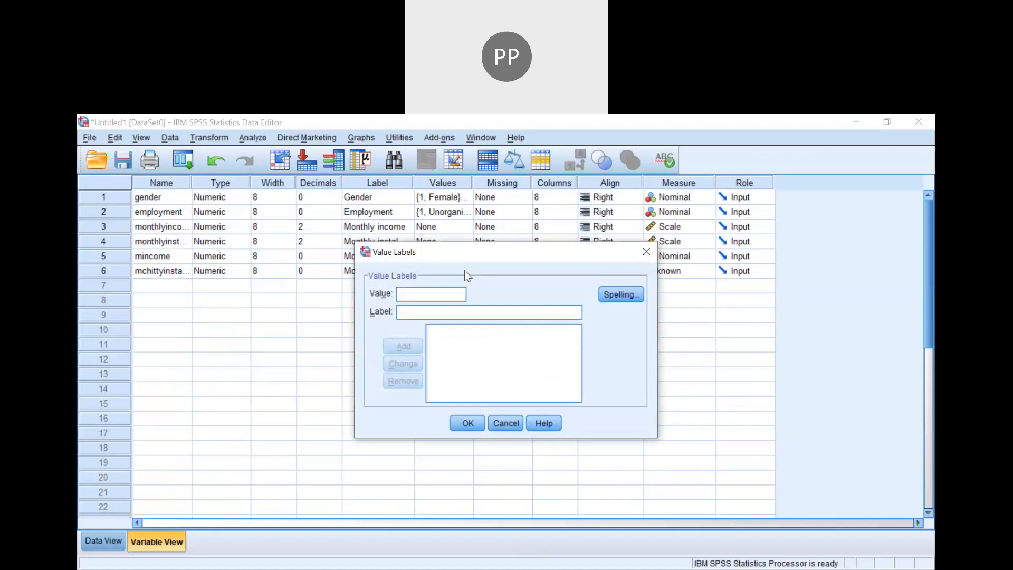
text(1)
click(415, 317)
text(<5000)
click(404, 346)
- Add value label 2 = 5000-10000 to mchittyinstalment and set the variable's measure to Nominal
text(2)
click(407, 314)
text(5000-1000)
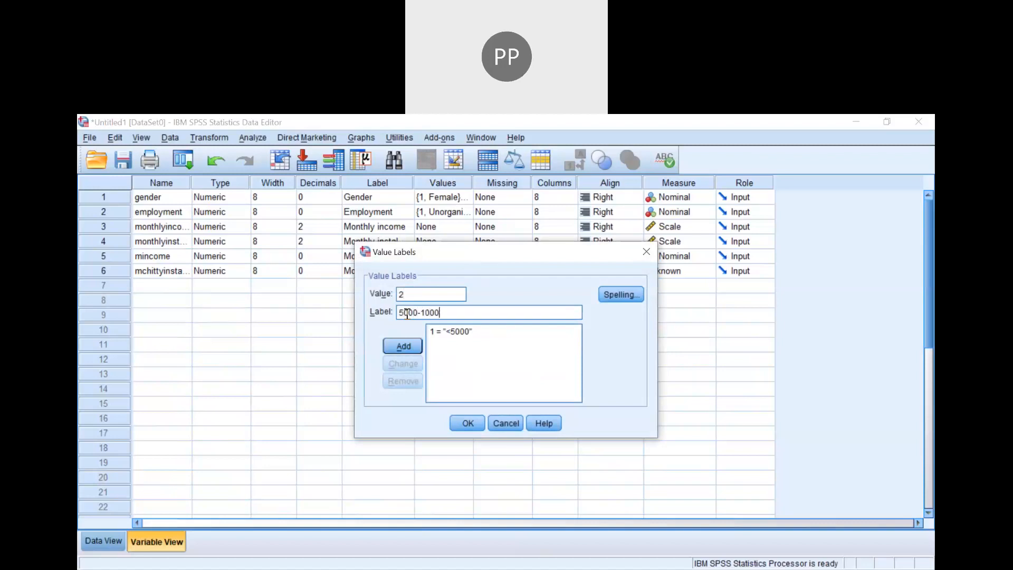
text(0)
click(408, 345)
click(463, 422)
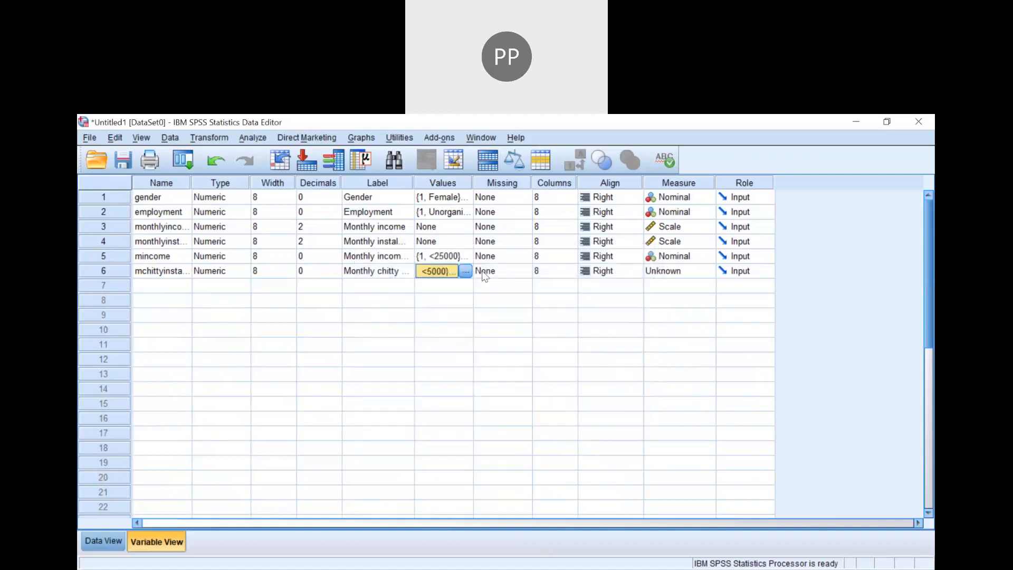
click(672, 271)
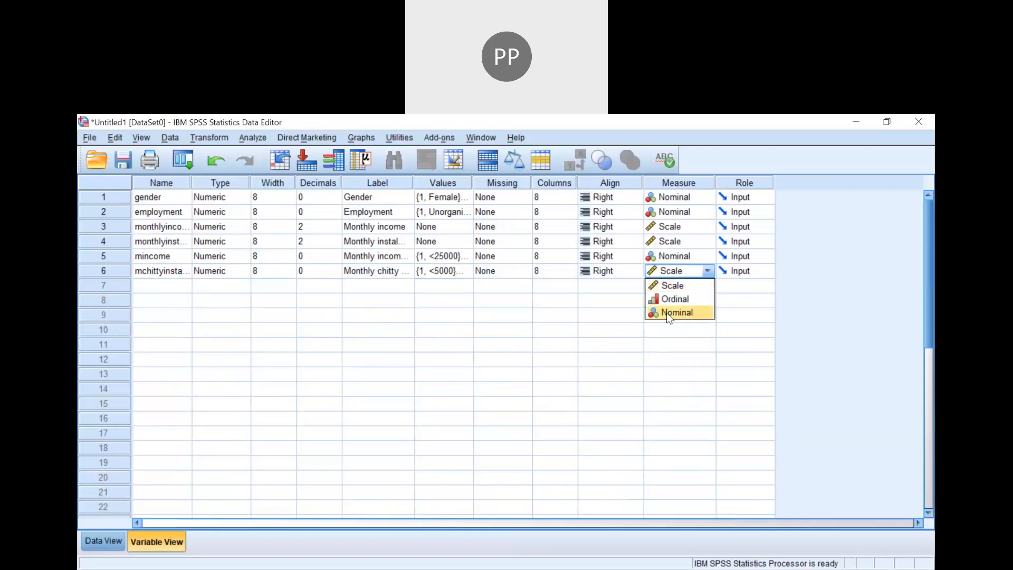
click(667, 312)
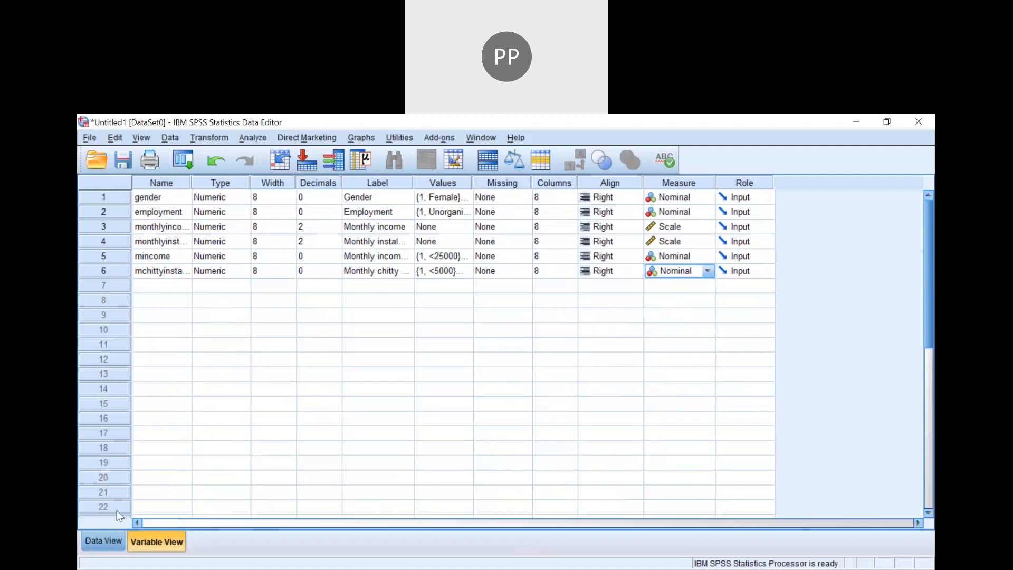
- Paste the copied income category codes into the mincome column of the data grid, starting at row 1
click(109, 541)
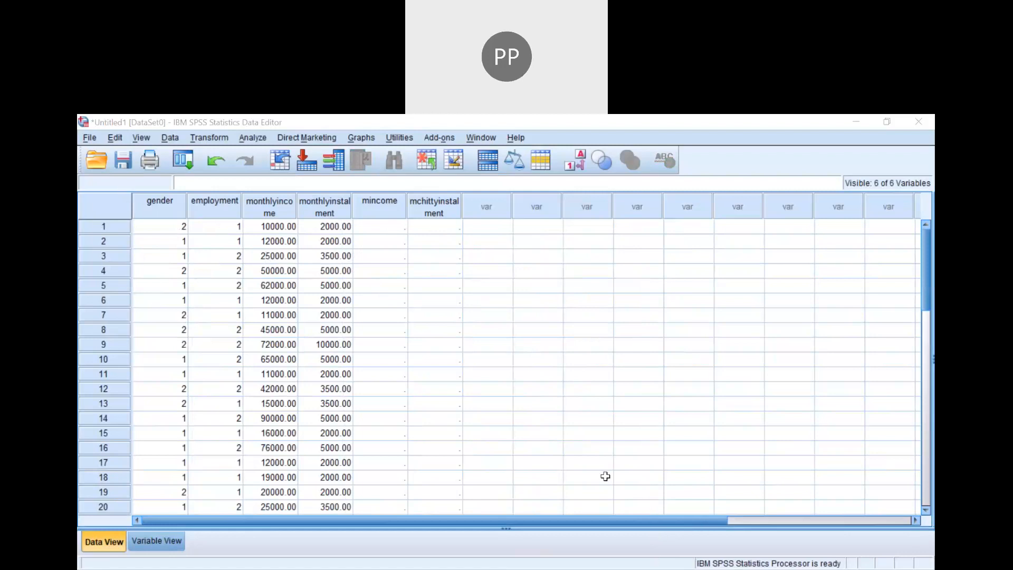
click(376, 226)
right_click(376, 225)
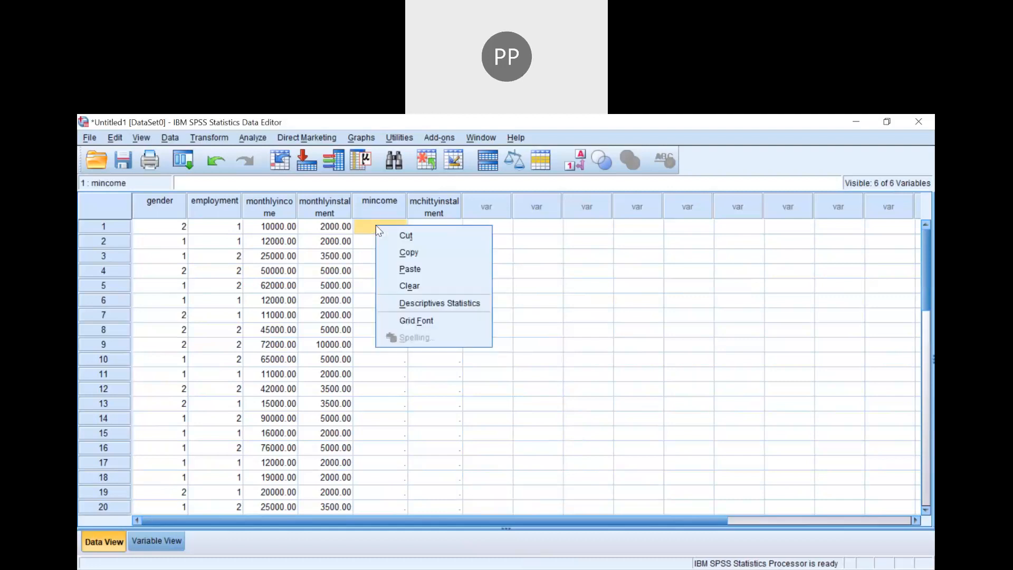
click(410, 269)
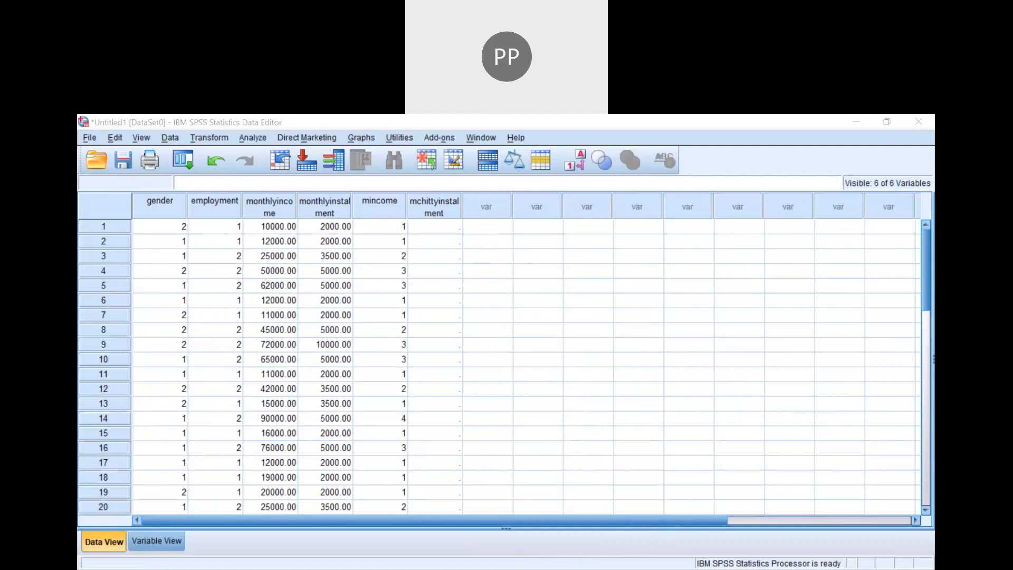
- Paste the copied chitty category codes into the mchittyinstalment column, starting at row 1
click(434, 232)
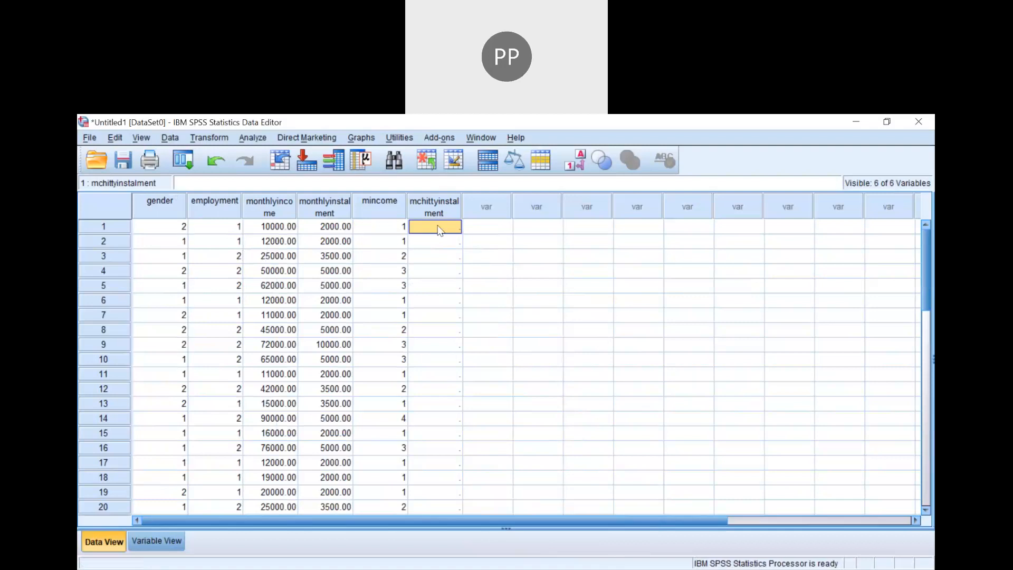
right_click(437, 230)
click(459, 268)
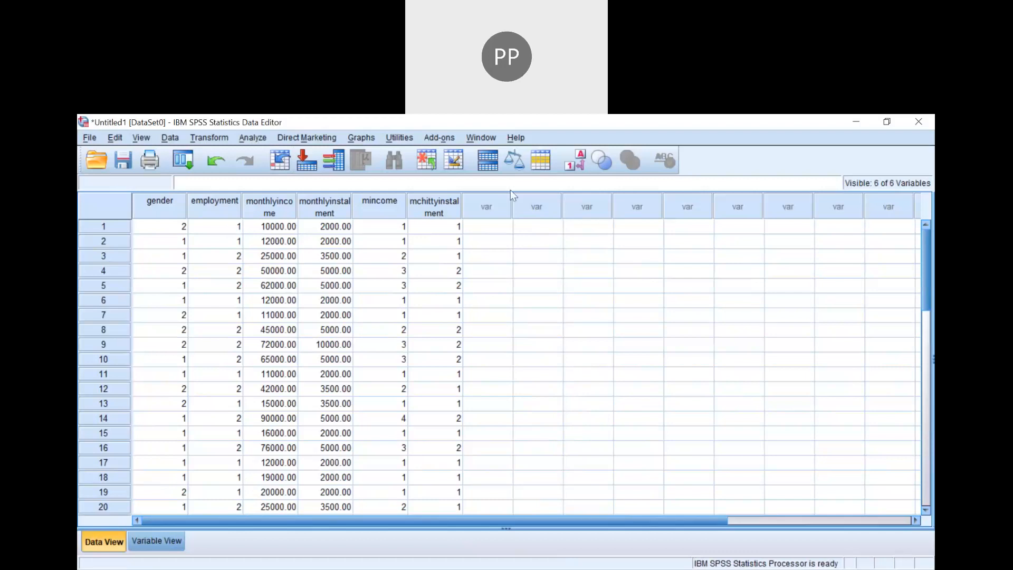
- Set up a Crosstabs analysis with Monthly chitty category as the row variable and Employment as the column variable
click(255, 141)
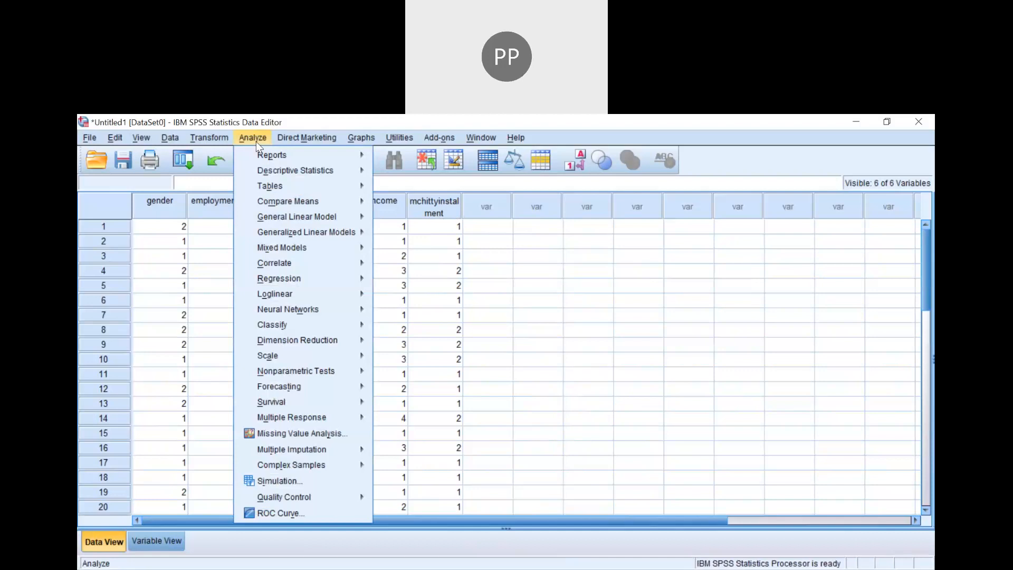
mouse_move(262, 171)
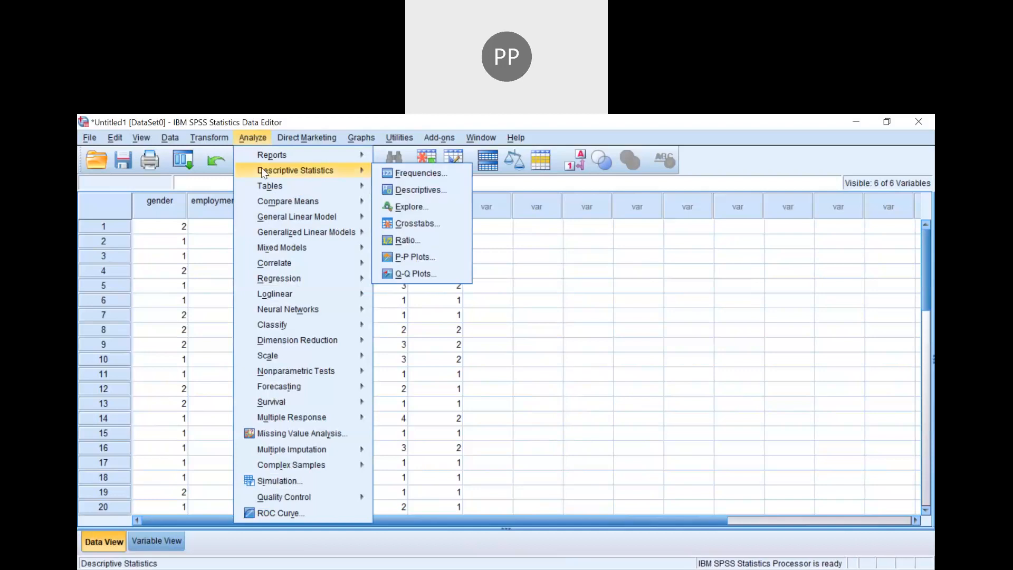
click(402, 226)
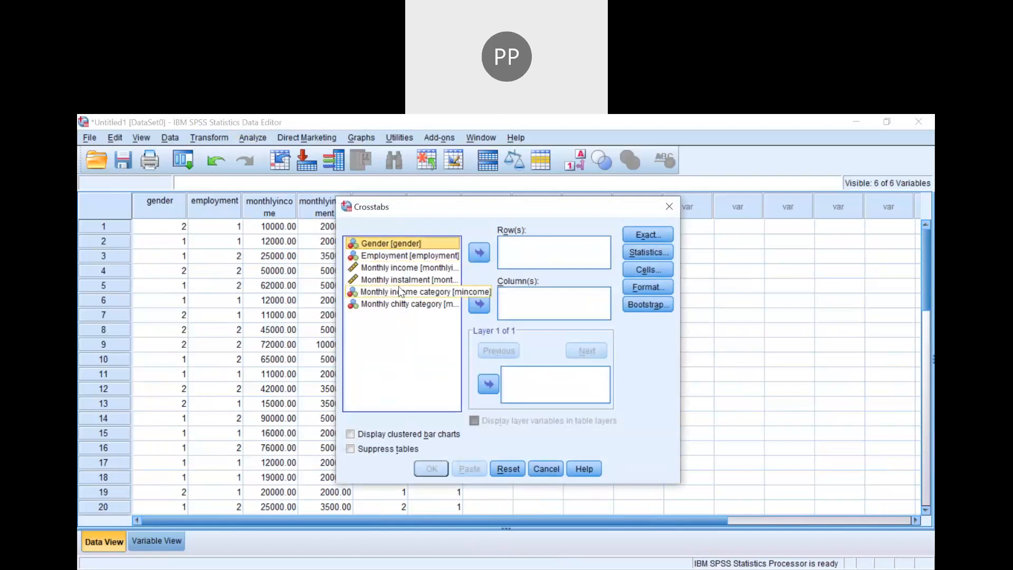
click(399, 305)
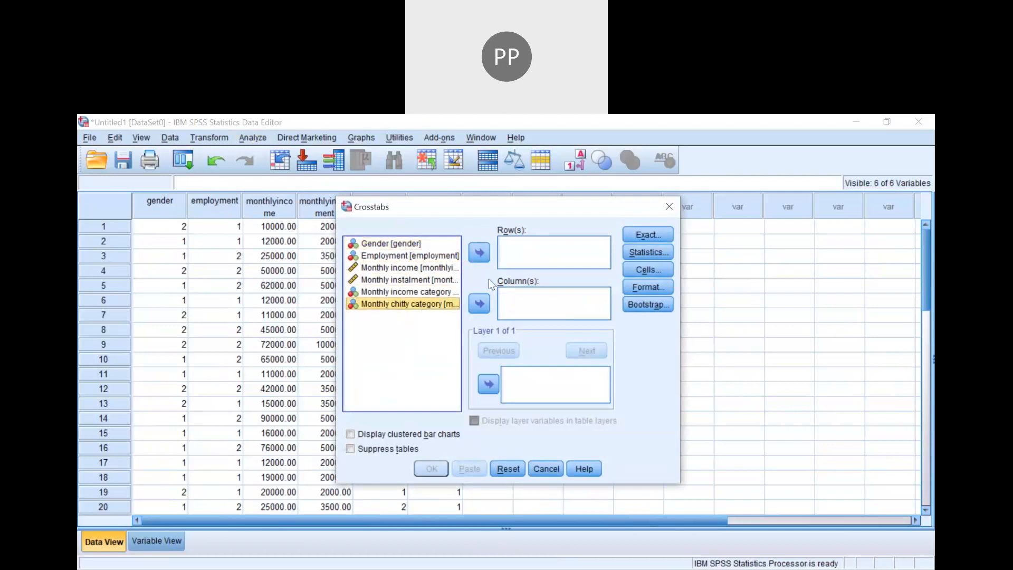
click(480, 253)
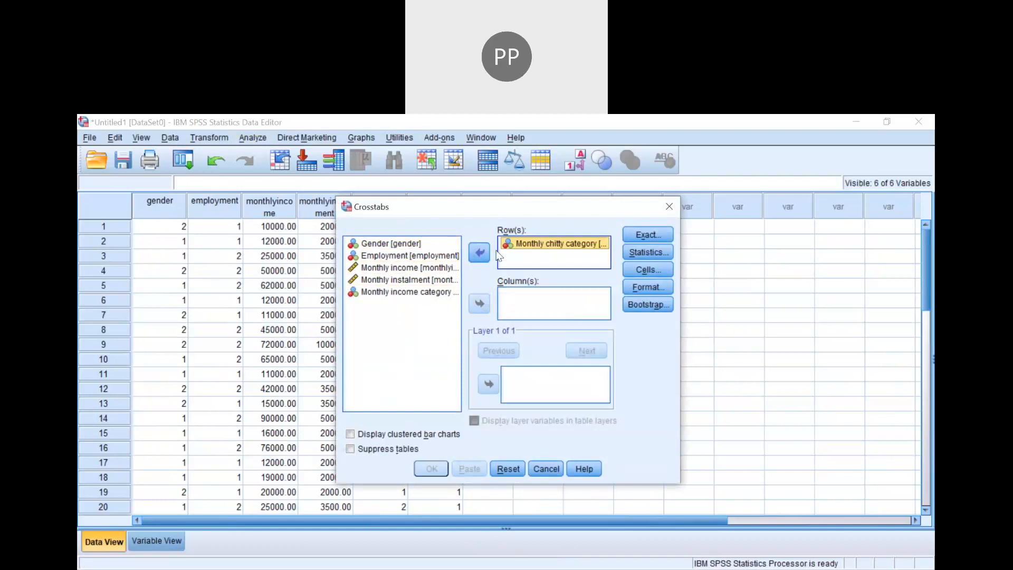
click(394, 257)
click(438, 258)
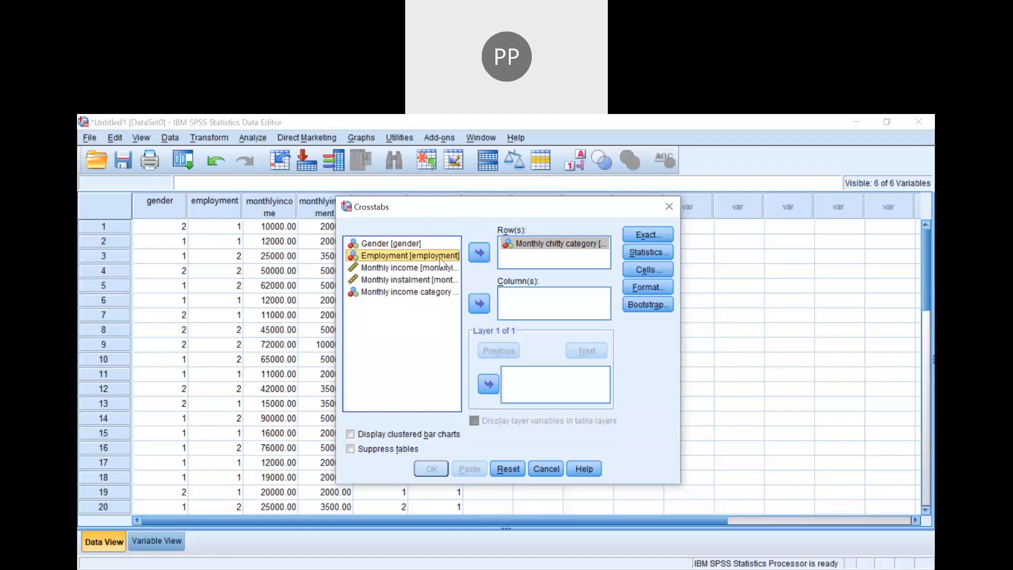
click(486, 310)
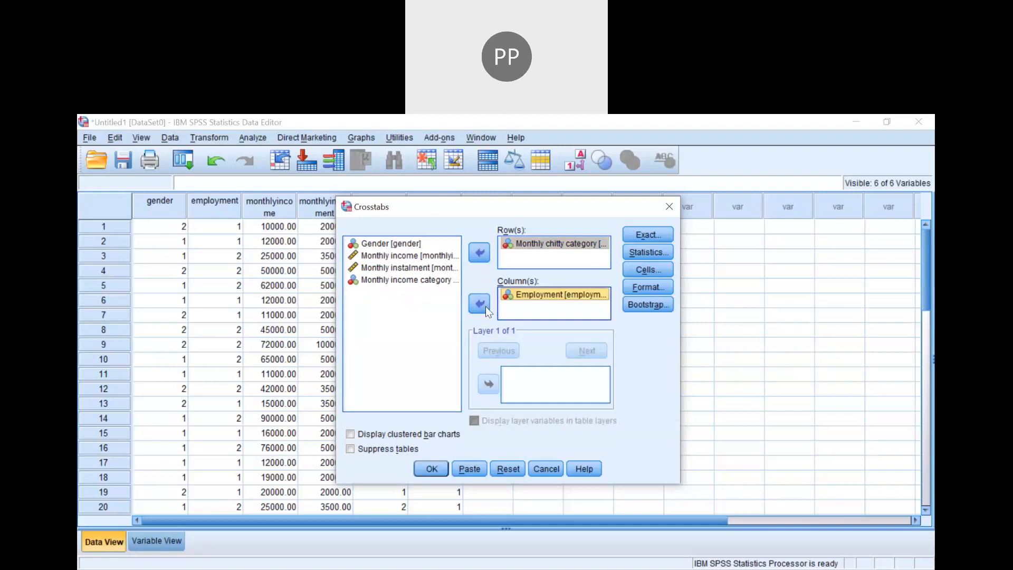
- Include the Chi-square statistic, run the crosstab, and examine the crosstabulation and Chi-Square Tests tables in the output
click(638, 254)
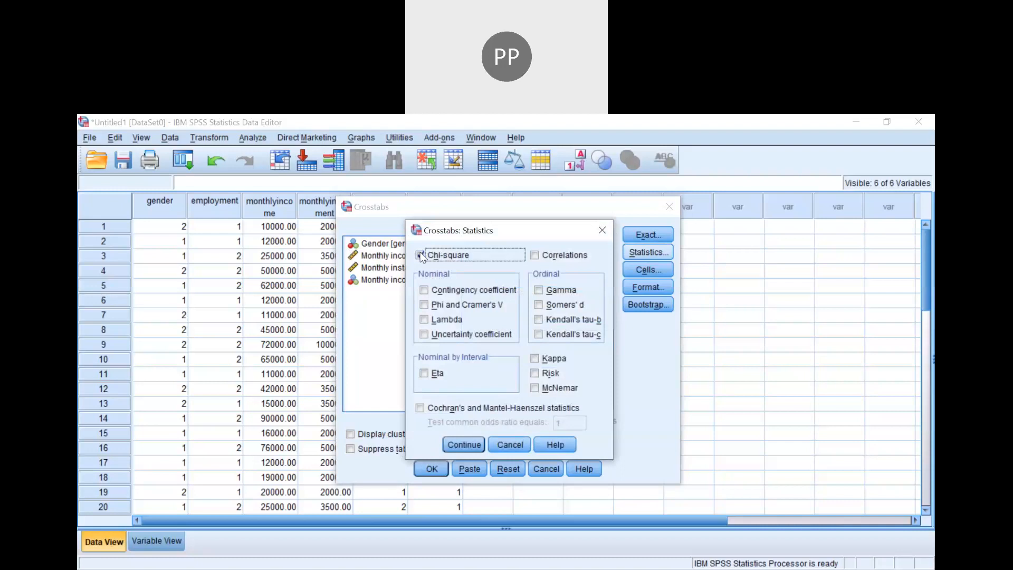
click(421, 256)
click(471, 443)
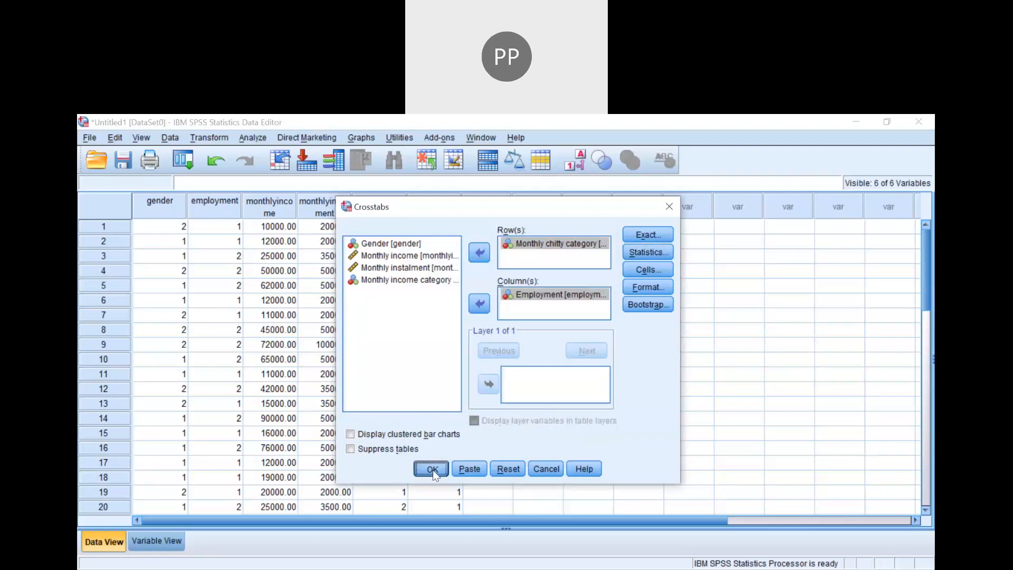
click(432, 469)
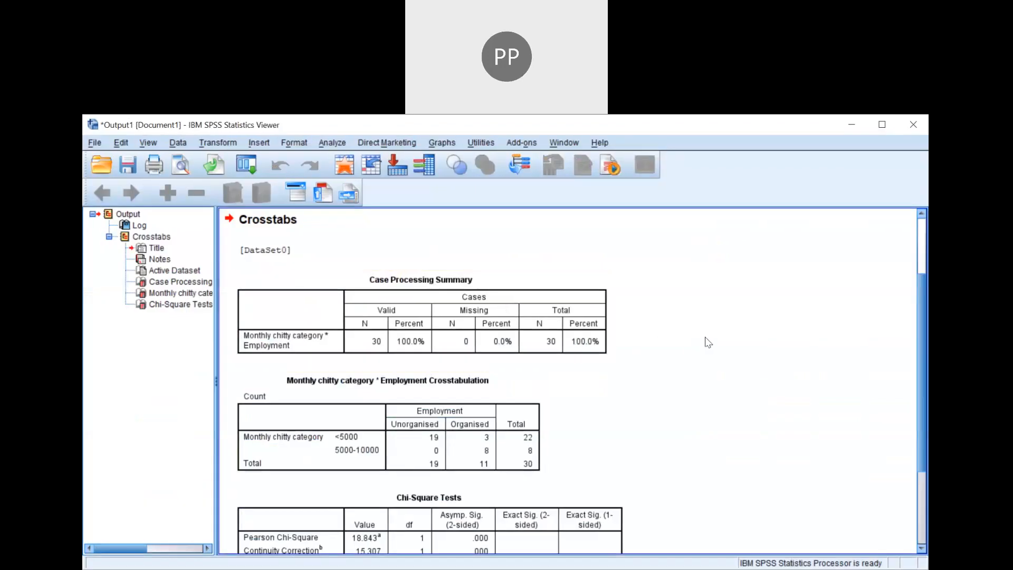
scroll(920, 325, down, 3)
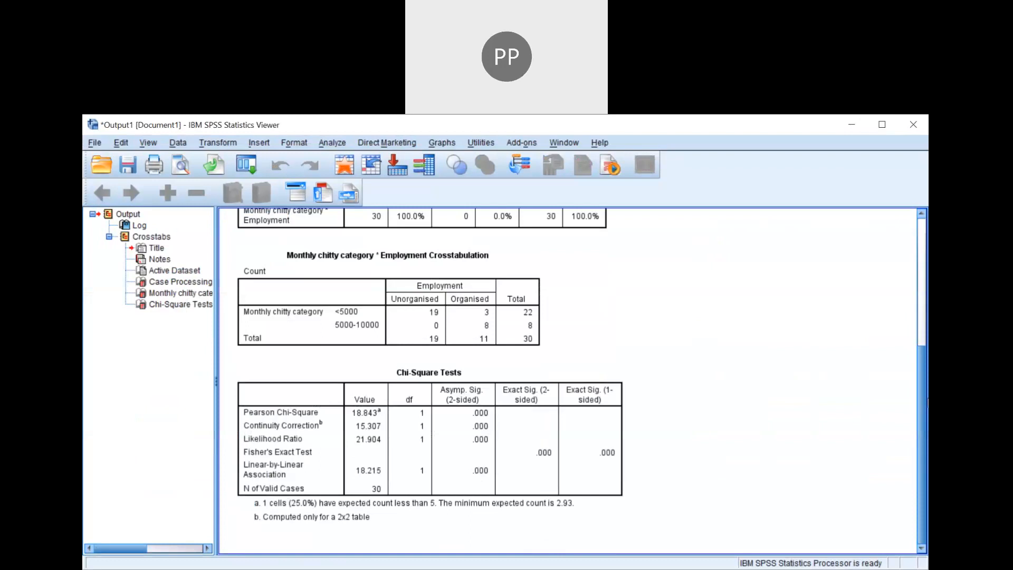
click(473, 387)
- Return to the Data Editor and review the Crosstabs variables and statistics options without running the analysis again
key(alt+Tab)
click(268, 137)
mouse_move(277, 171)
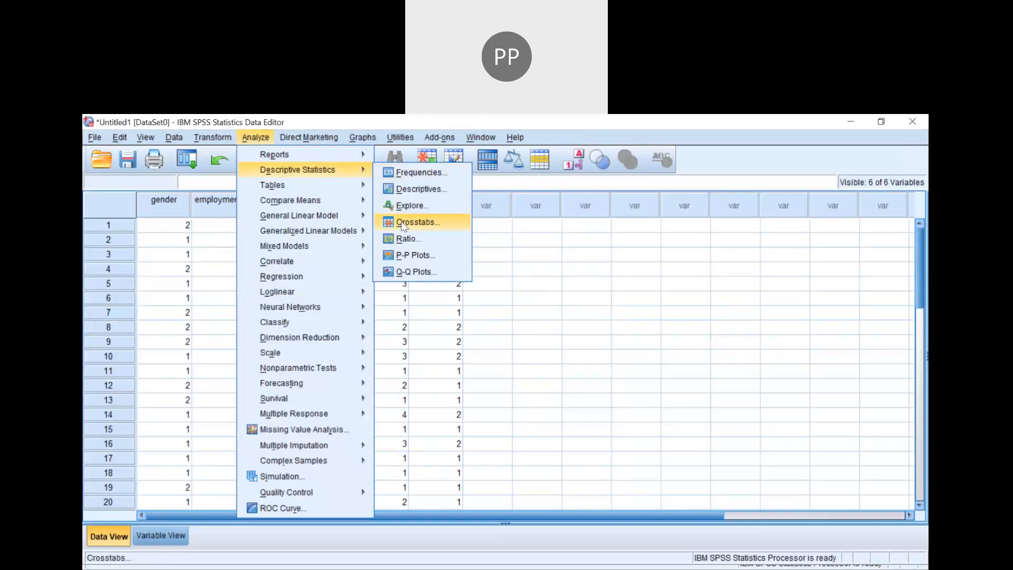
click(417, 222)
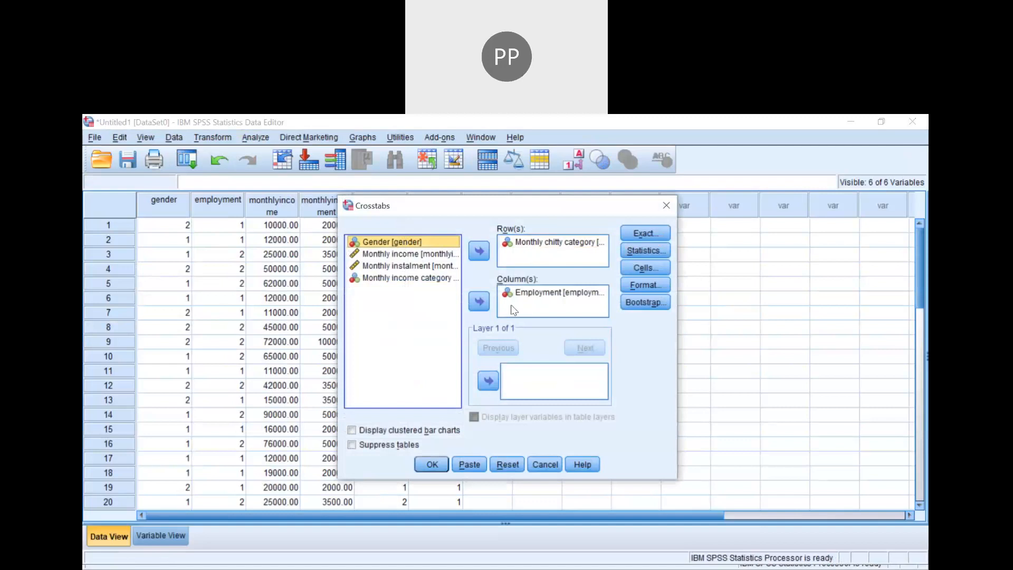
click(626, 251)
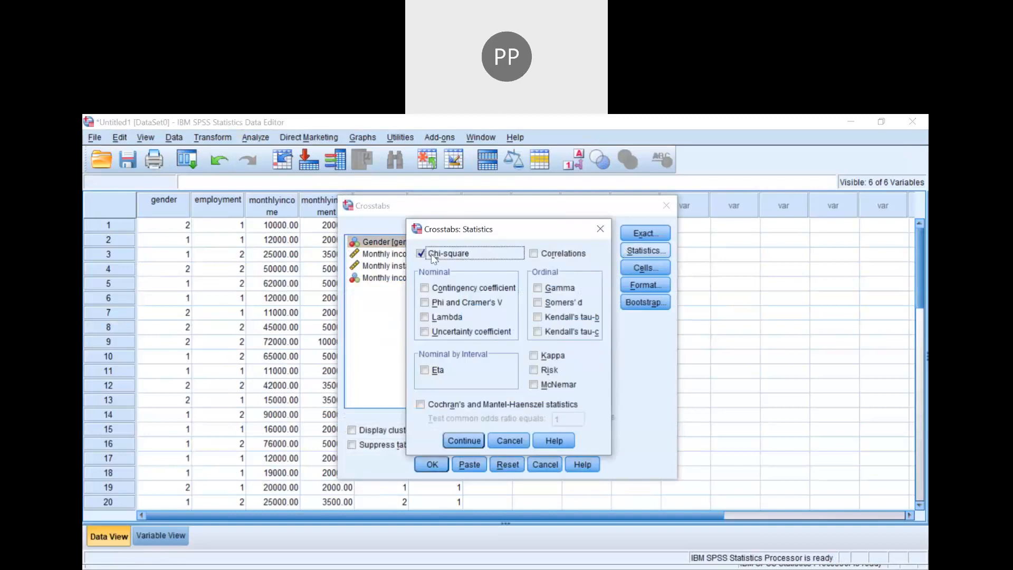
click(604, 227)
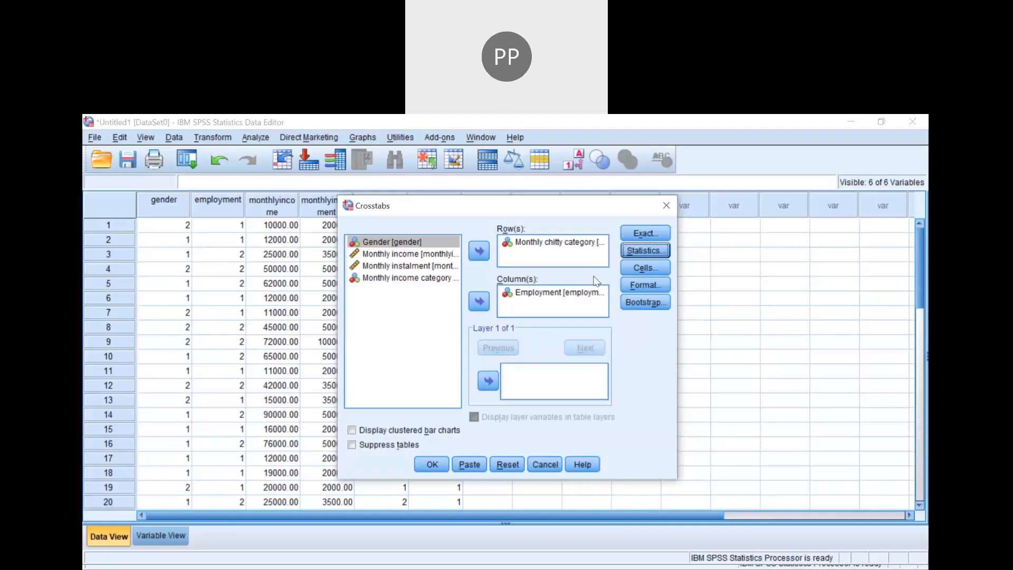
click(665, 206)
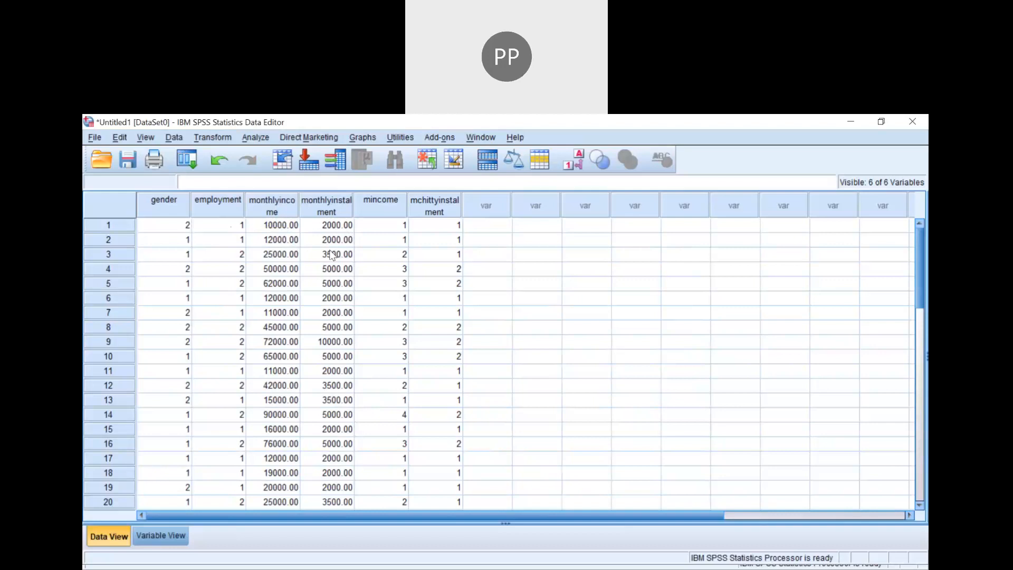
- Open the legacy nonparametric test for two independent samples and add Monthly instalment as the test variable
click(254, 138)
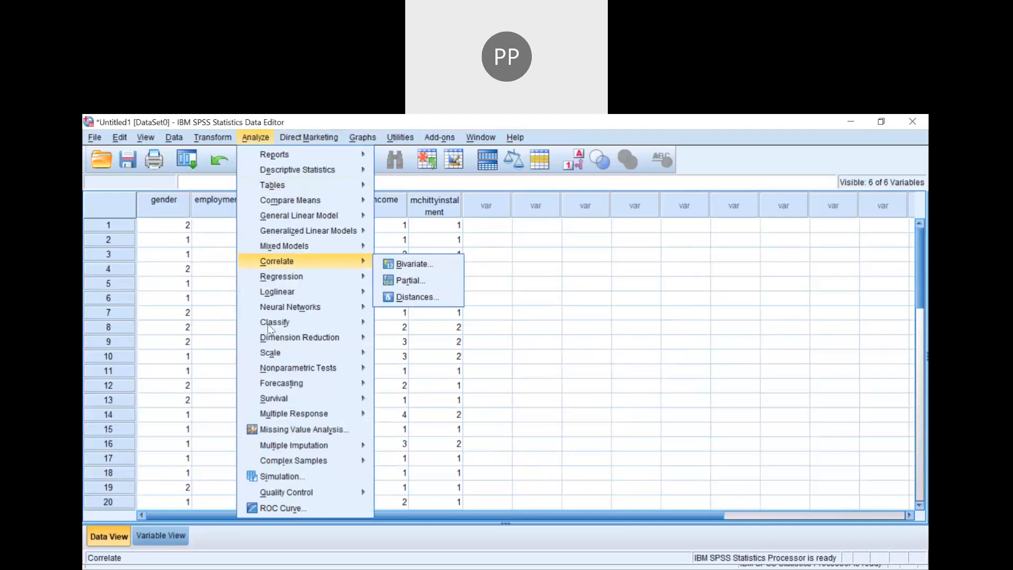
mouse_move(272, 368)
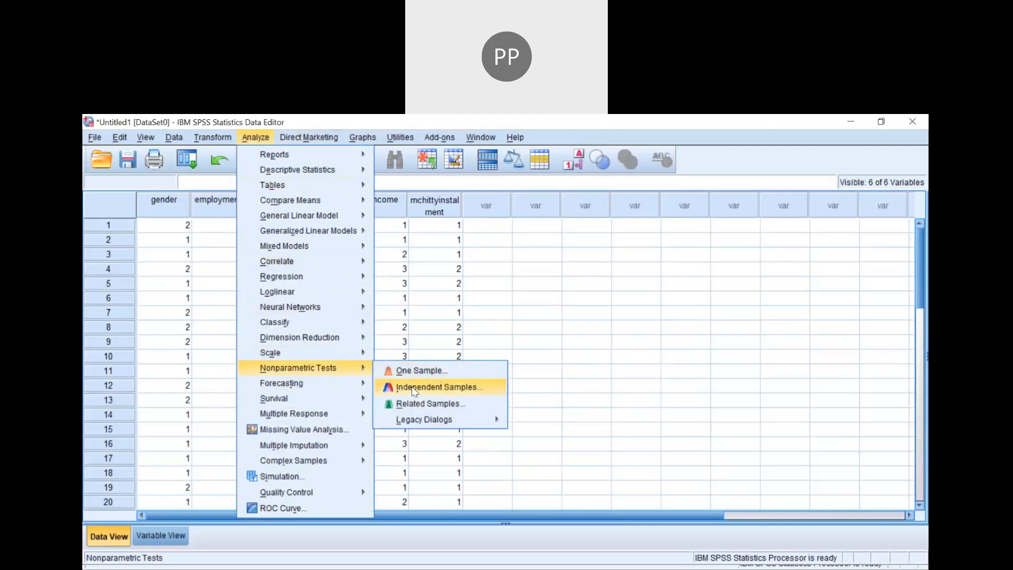
mouse_move(413, 418)
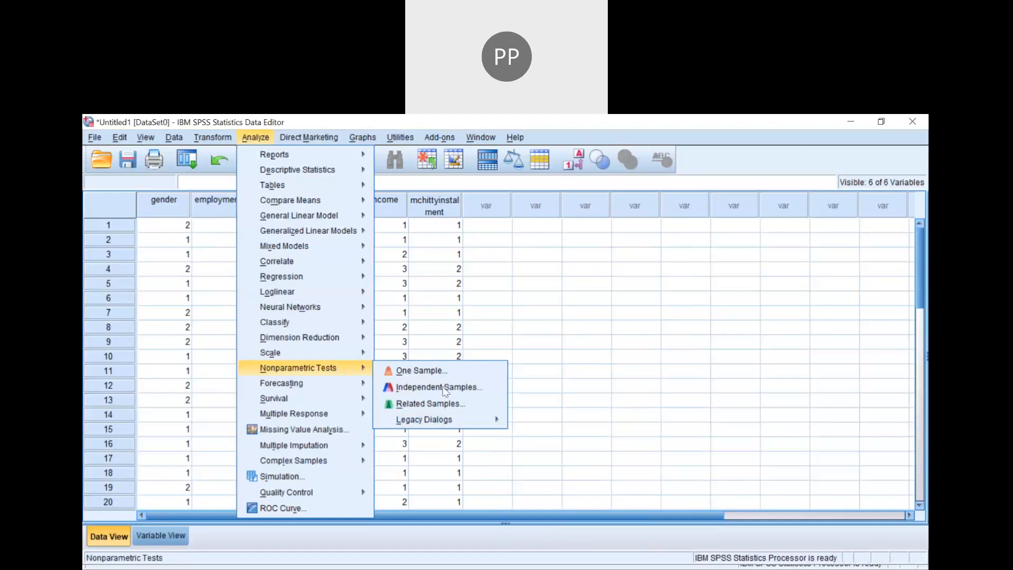
mouse_move(442, 425)
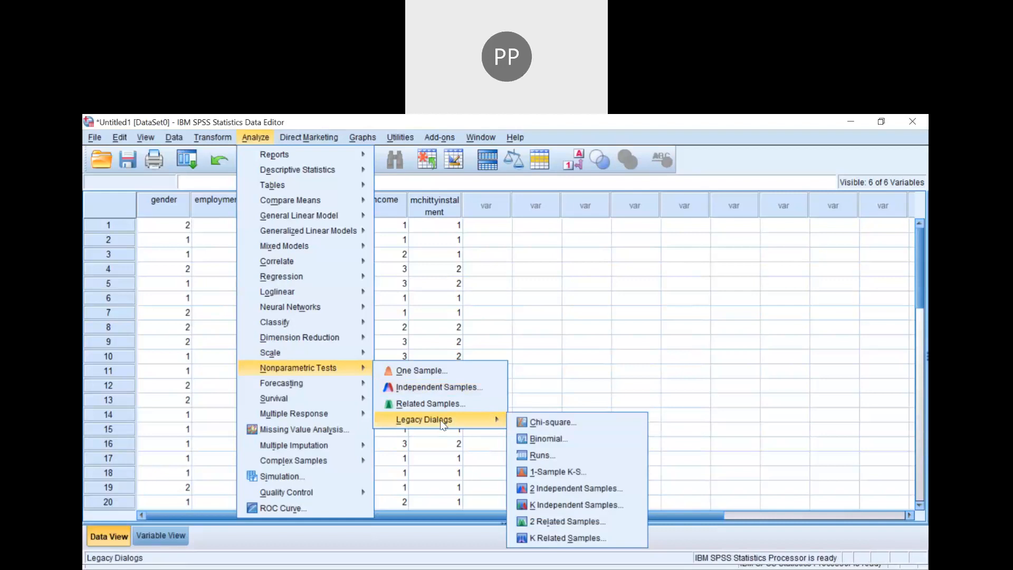
click(562, 490)
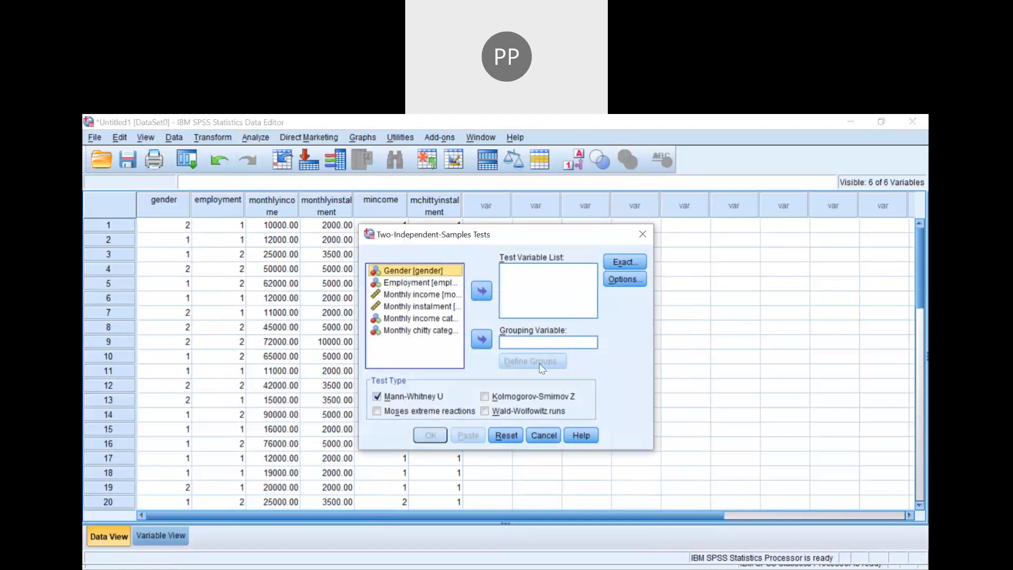
click(397, 307)
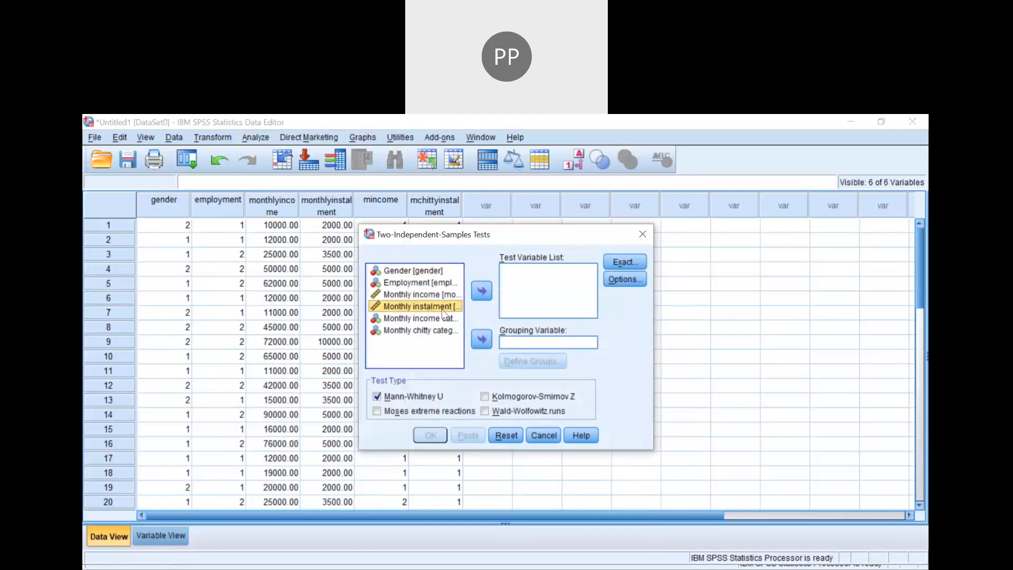
click(482, 294)
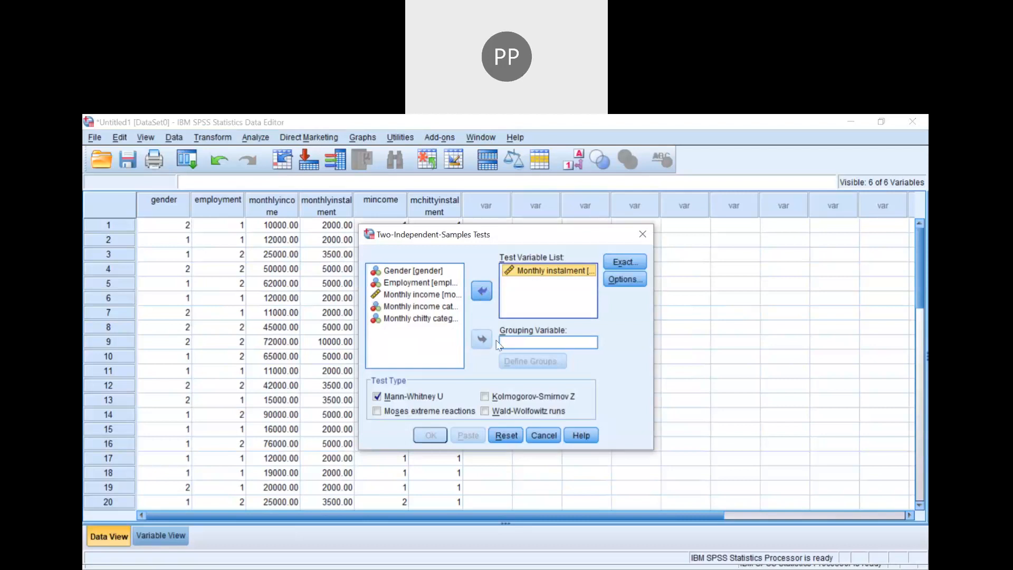
- Set Employment as the grouping variable and define group 1 as 1 and group 2 as 2
click(428, 284)
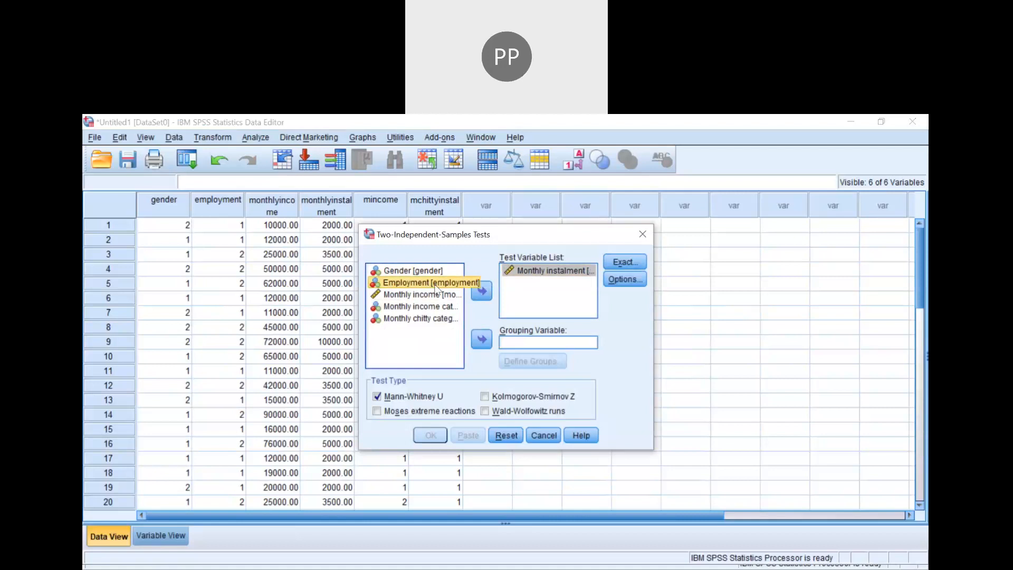
click(481, 340)
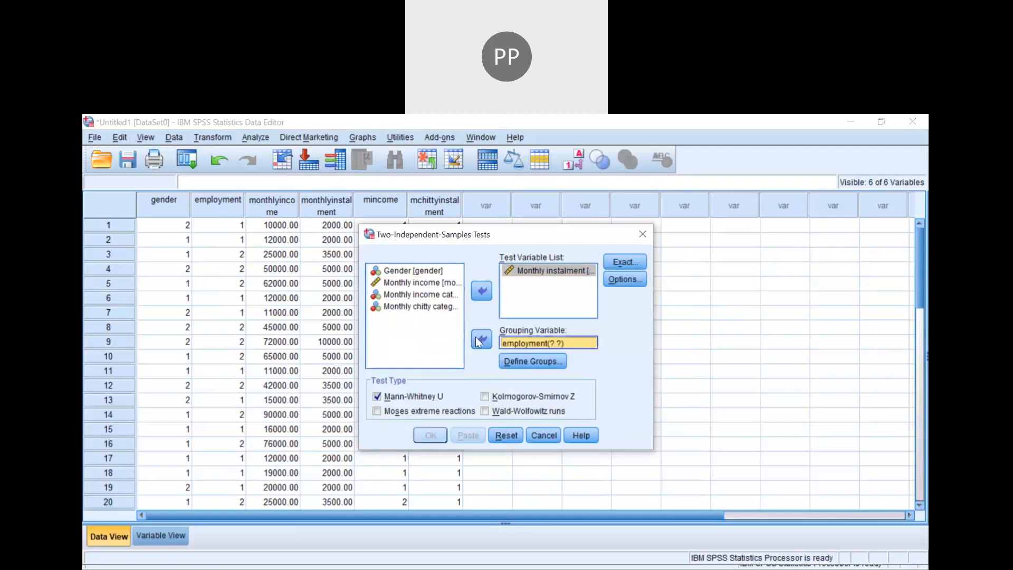
click(551, 356)
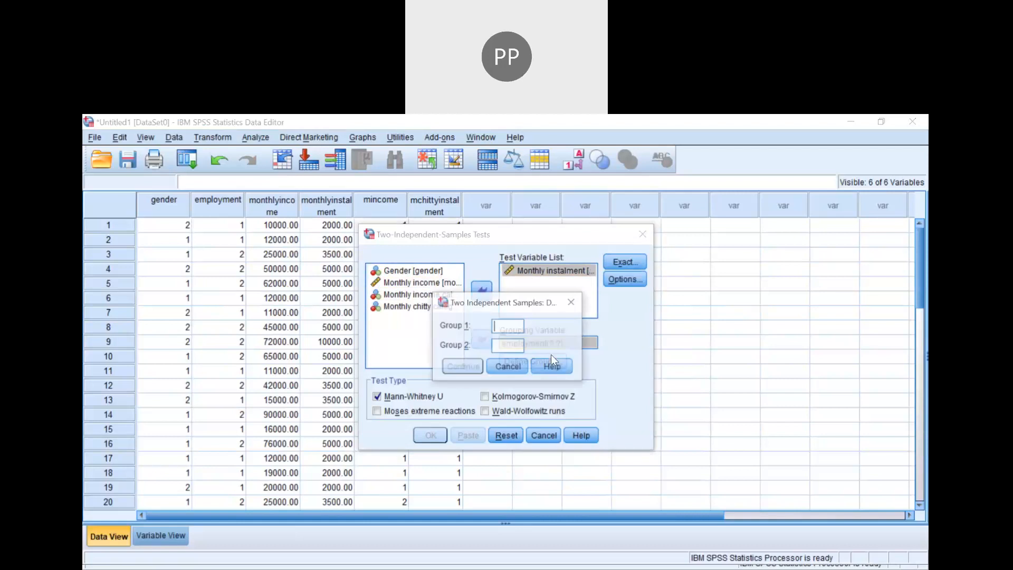
text(1)
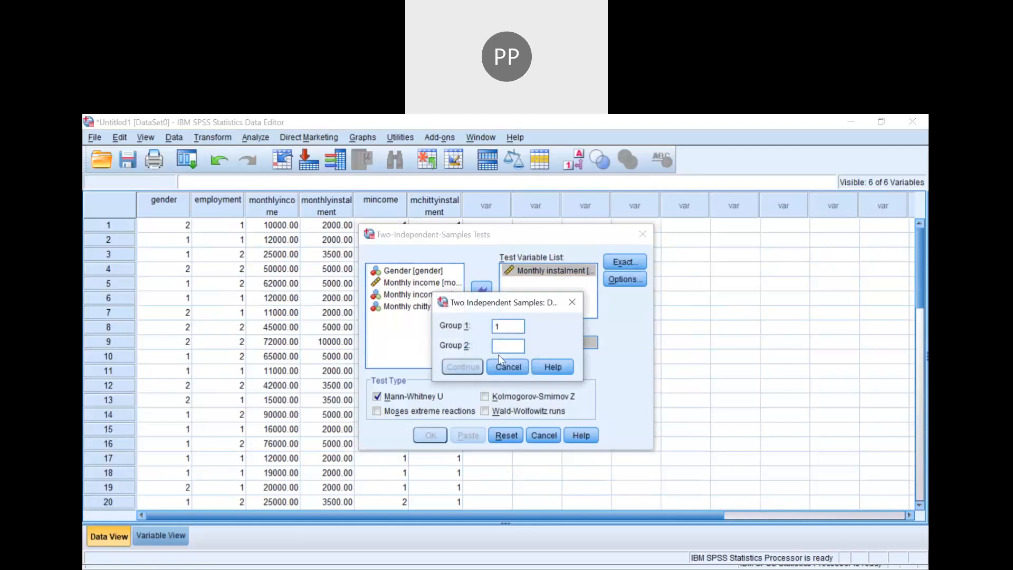
click(501, 349)
text(2)
click(464, 367)
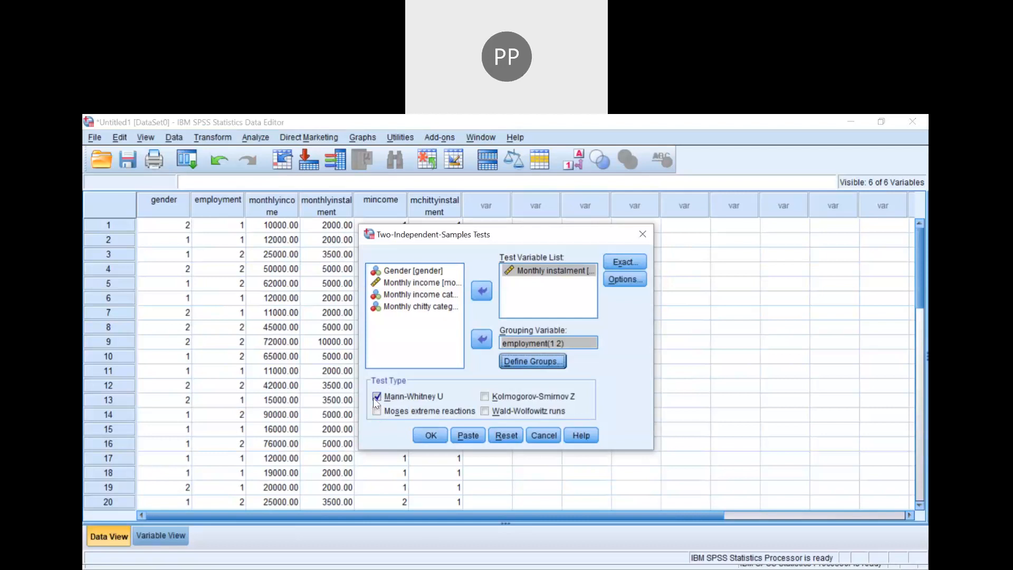
- Run the Mann-Whitney U test and examine the Ranks and Test Statistics tables in the output
click(432, 439)
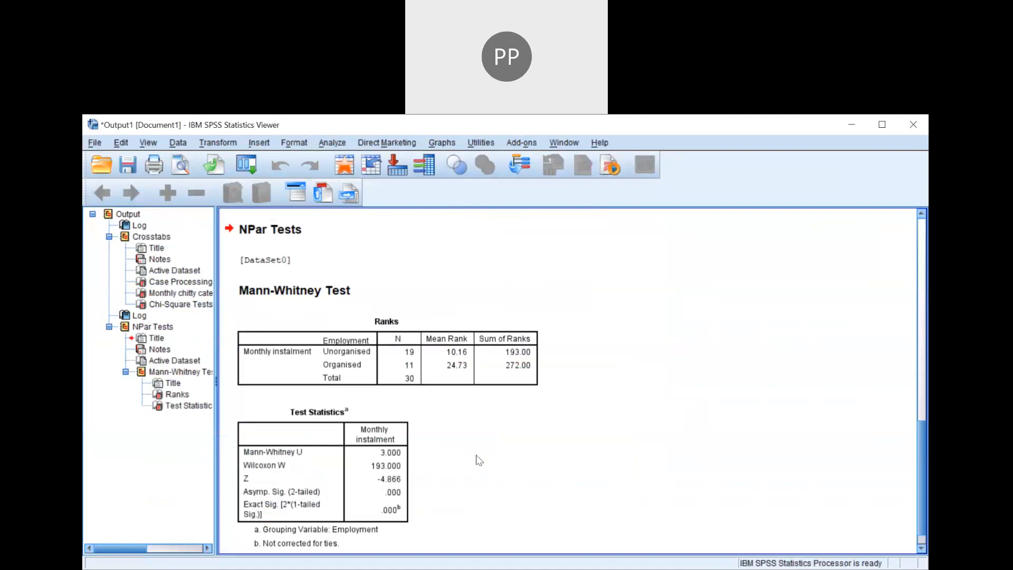
click(382, 461)
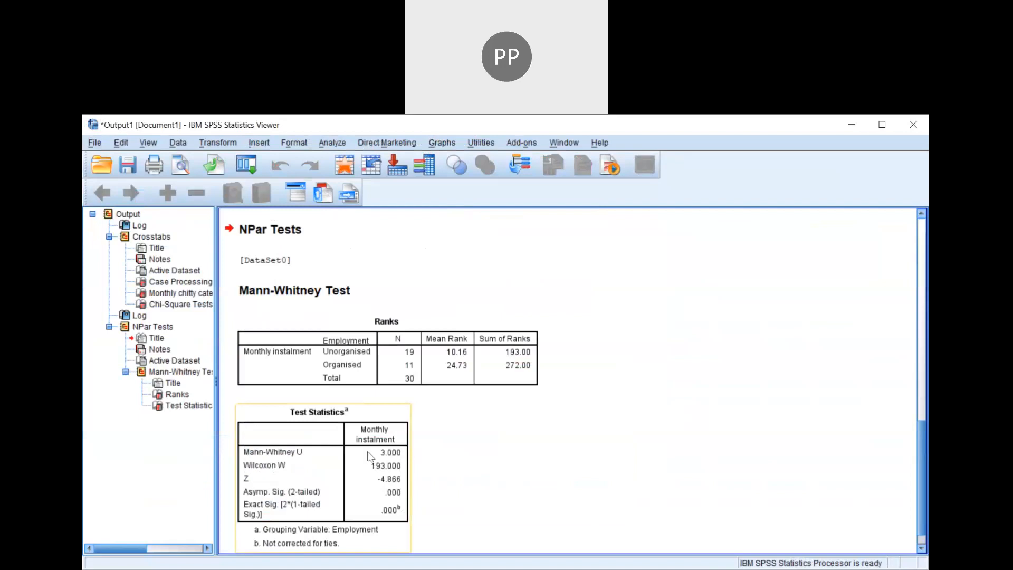
click(464, 386)
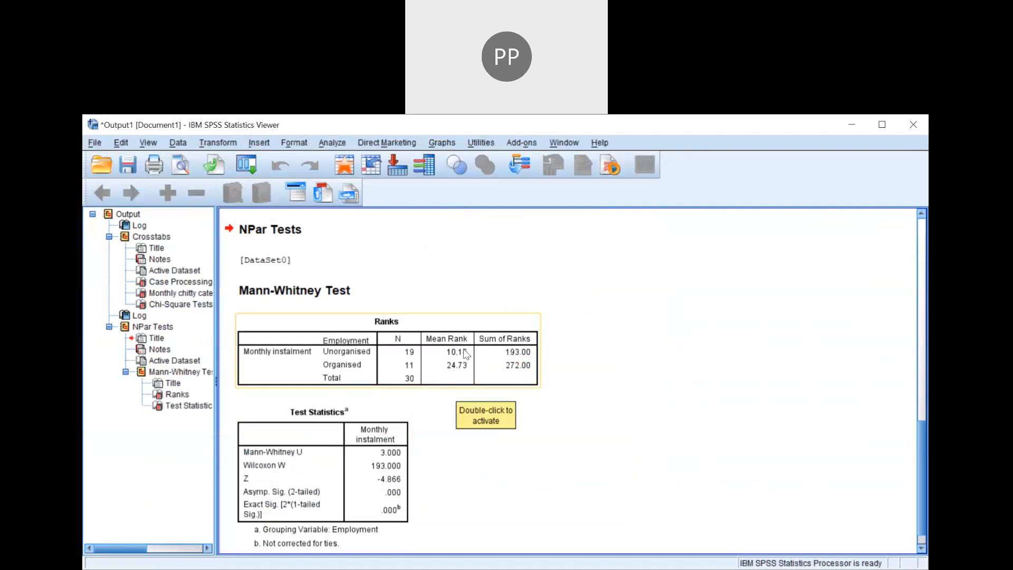
click(403, 458)
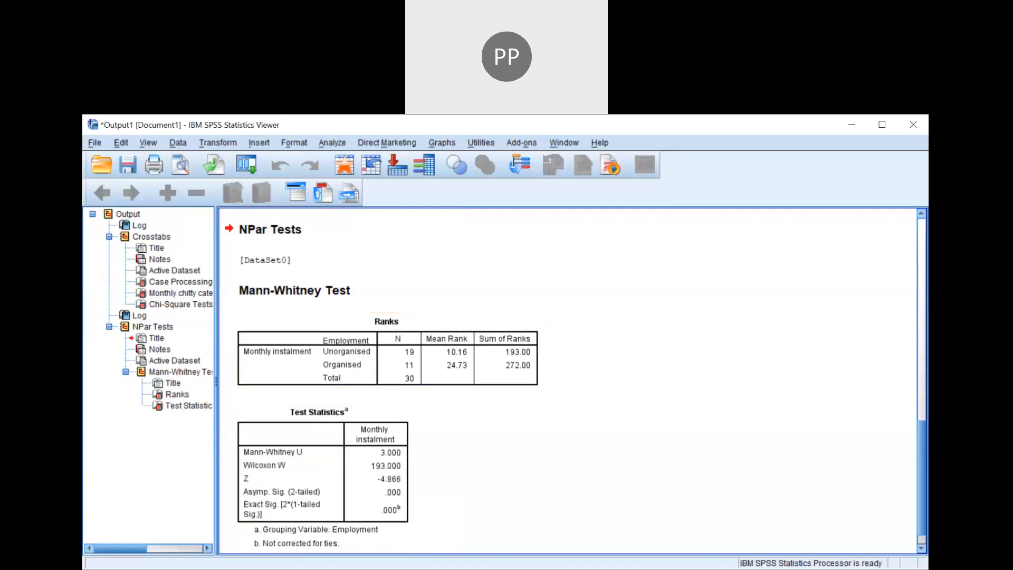
- Return to the Data Editor and run a two-tailed Pearson bivariate correlation between Monthly income and Monthly instalment
click(505, 540)
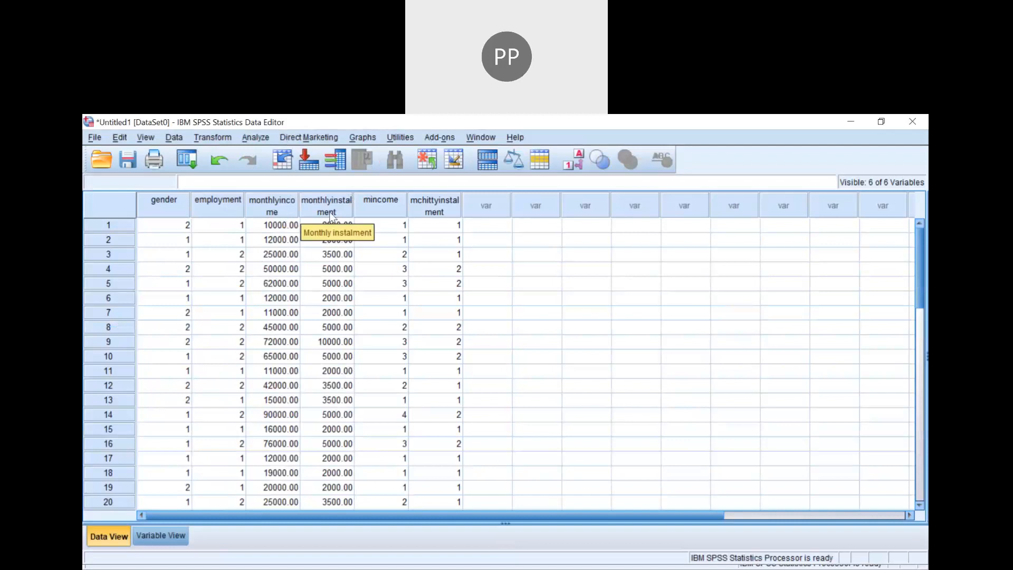
click(248, 137)
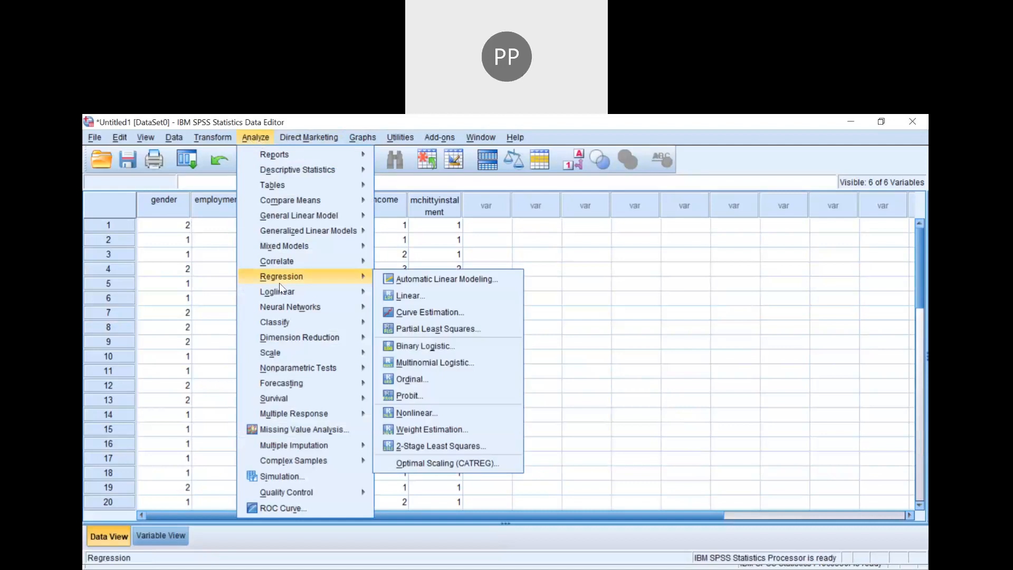
mouse_move(279, 262)
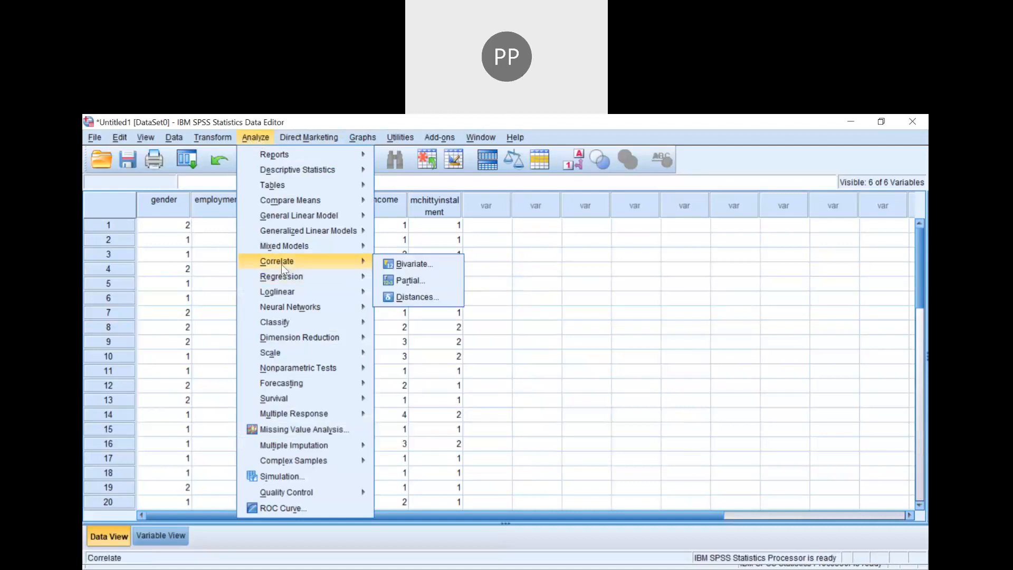
click(404, 262)
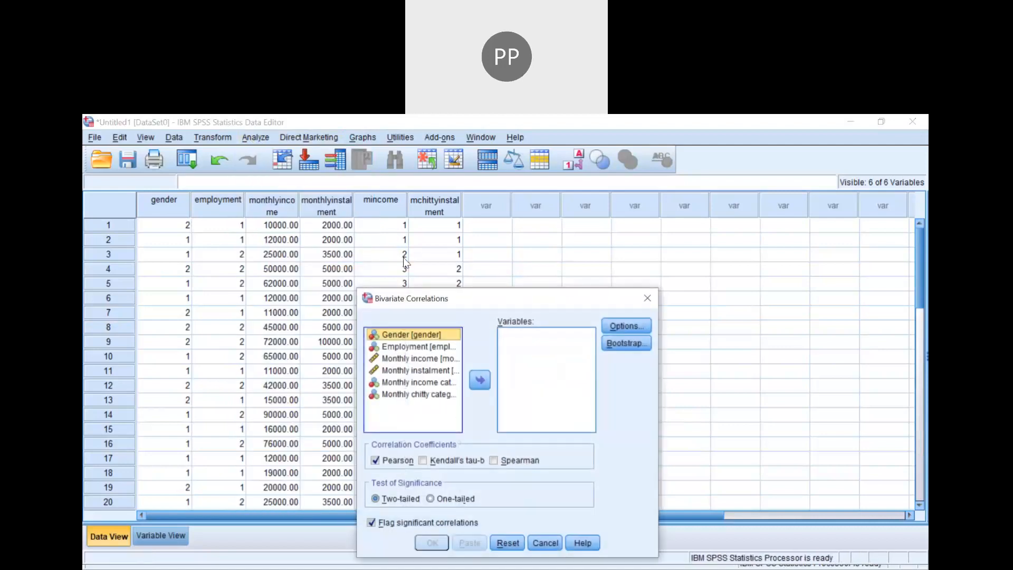
click(423, 358)
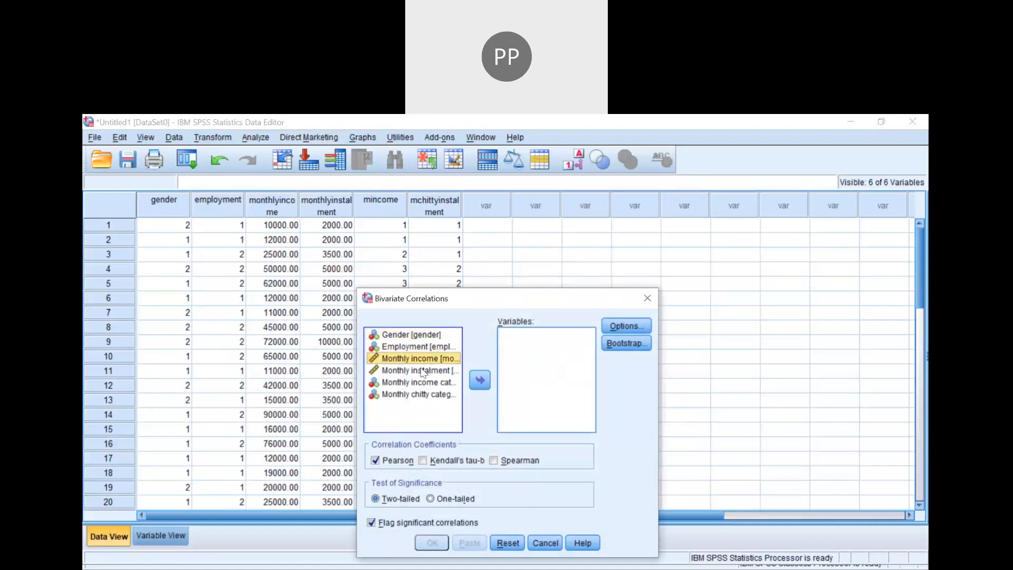
shift+click(423, 370)
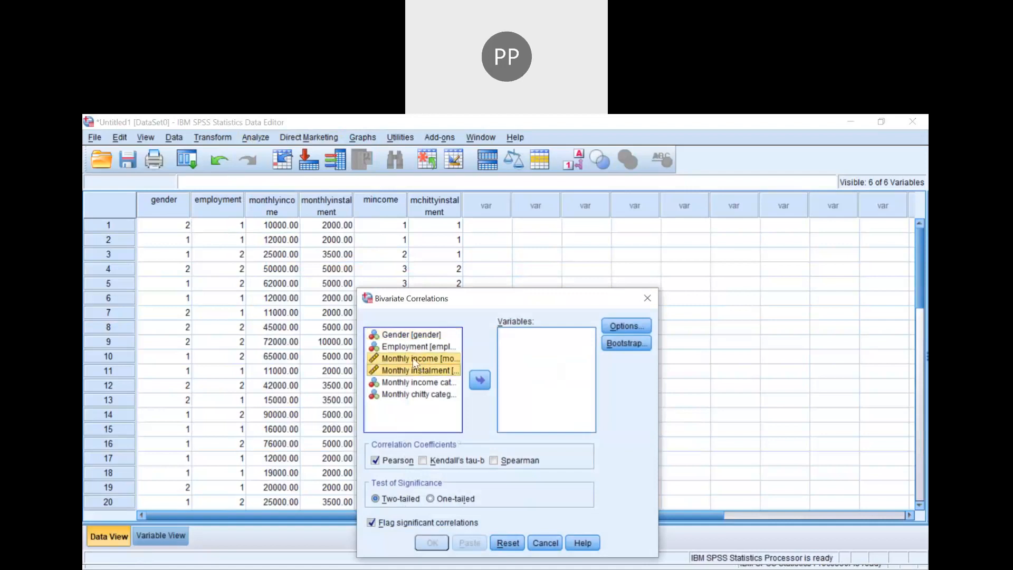
click(478, 379)
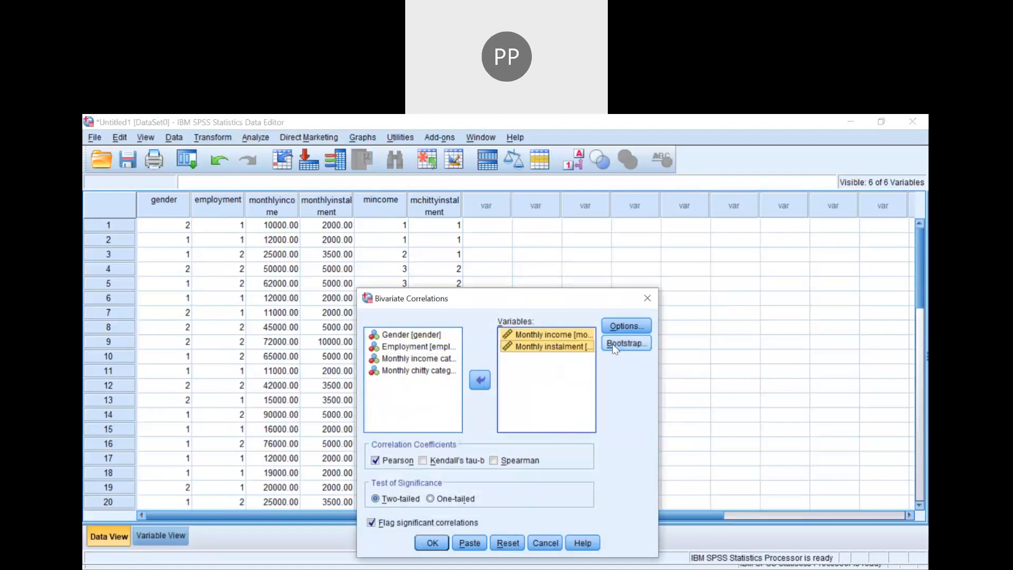
click(435, 547)
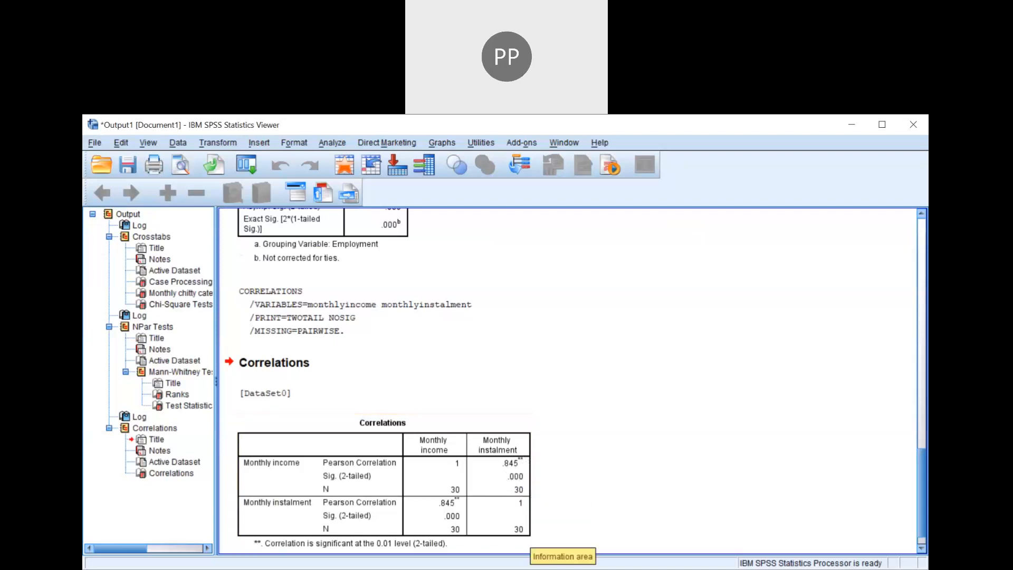
- Set up a linear regression from the Data Editor with Monthly instalment as the dependent and Monthly income as the independent variable
click(474, 522)
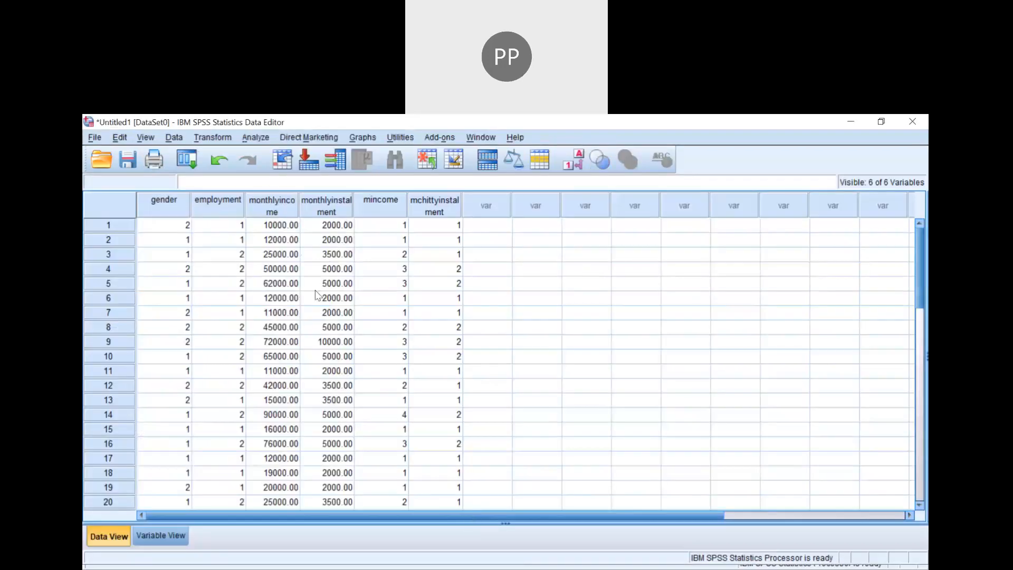
click(257, 139)
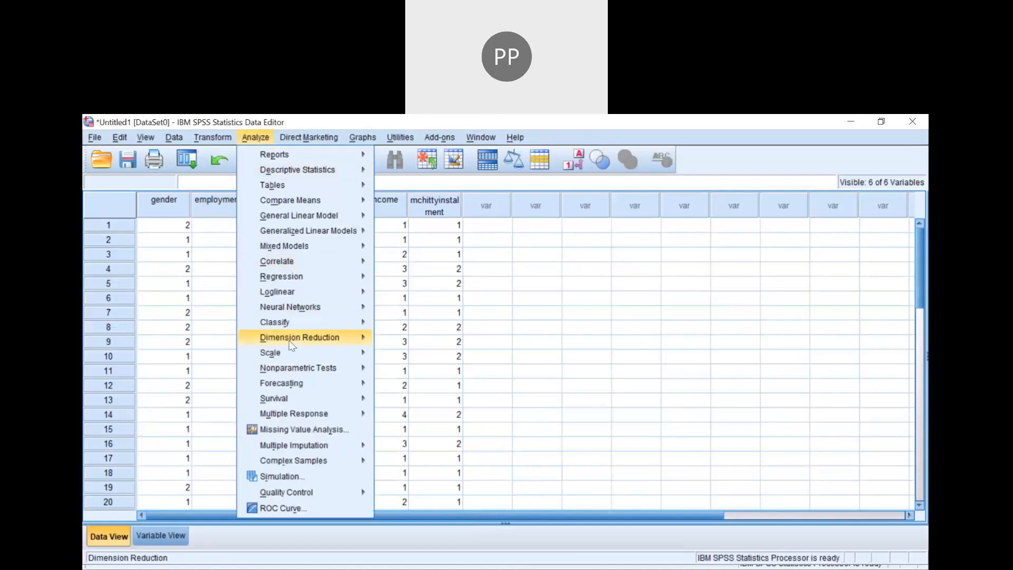
mouse_move(283, 361)
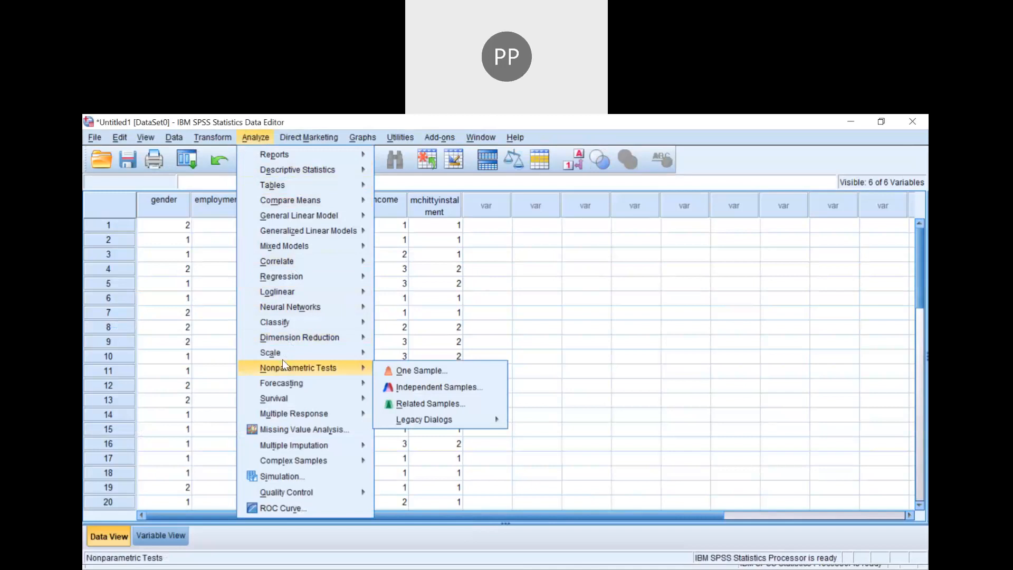
mouse_move(299, 274)
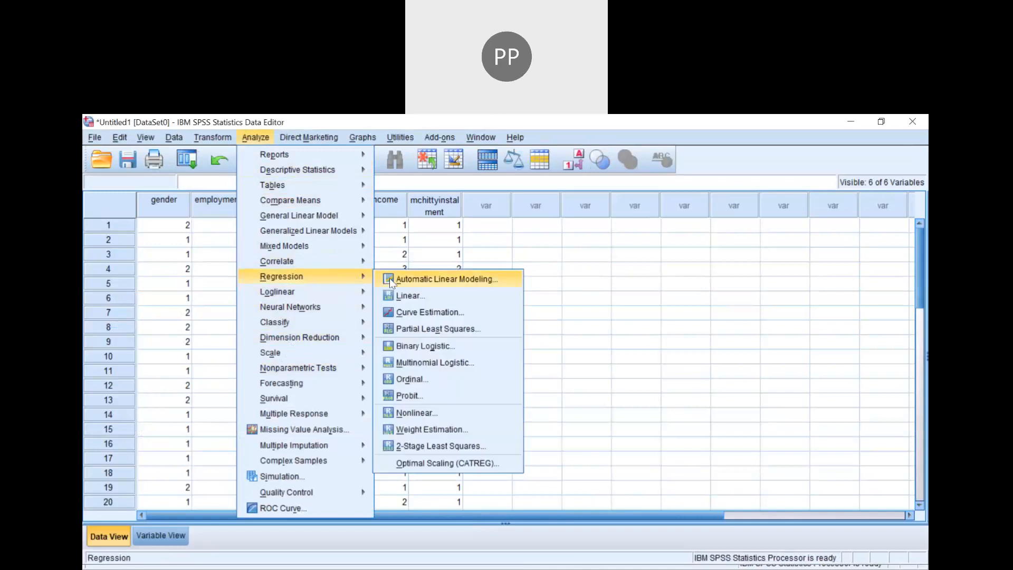
click(399, 296)
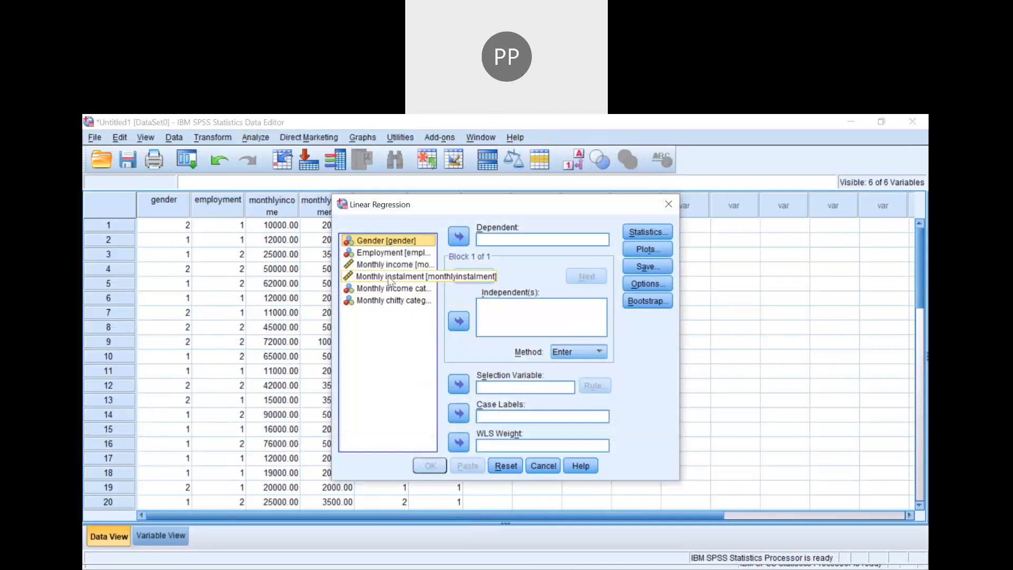
click(388, 277)
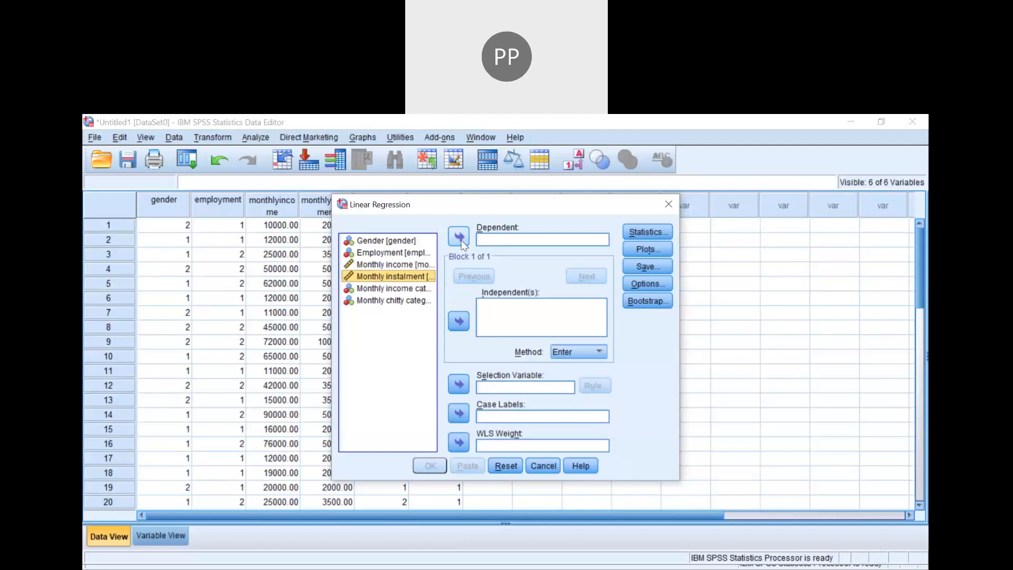
click(459, 238)
click(396, 265)
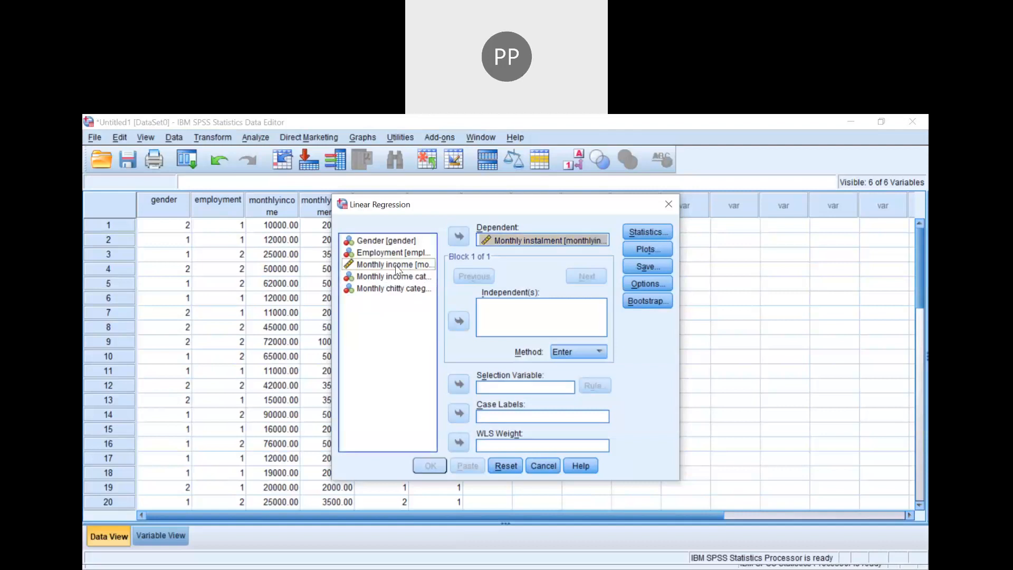
click(459, 321)
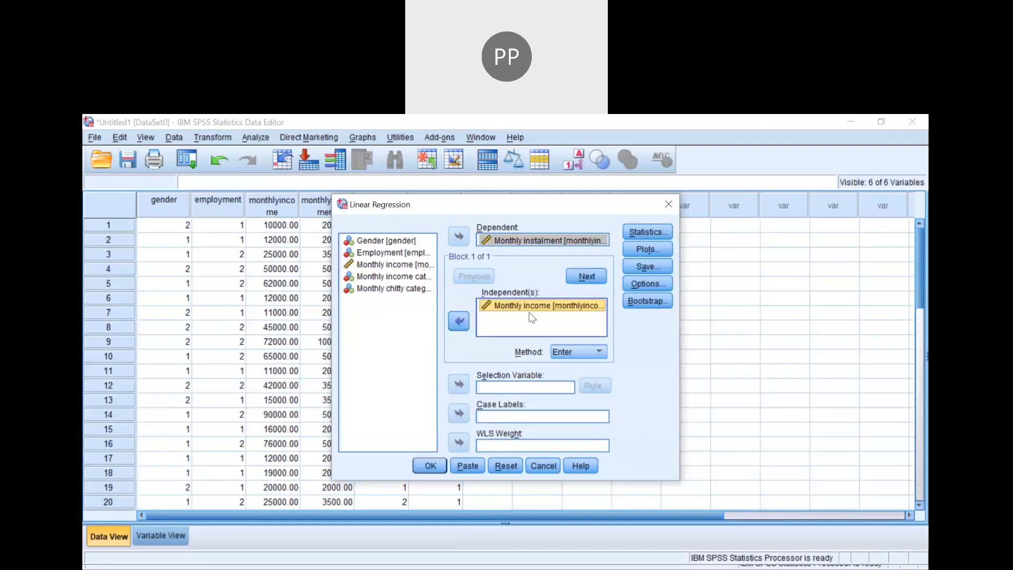
- Add R squared change and Descriptives to the regression statistics, leaving part and partial correlations out
click(635, 232)
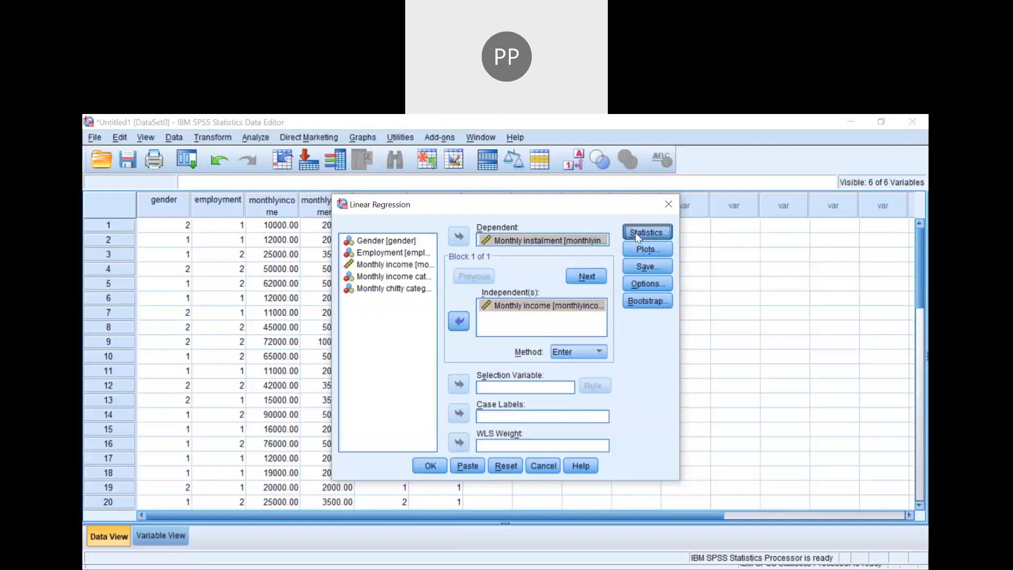
click(511, 280)
click(506, 293)
click(507, 308)
click(508, 308)
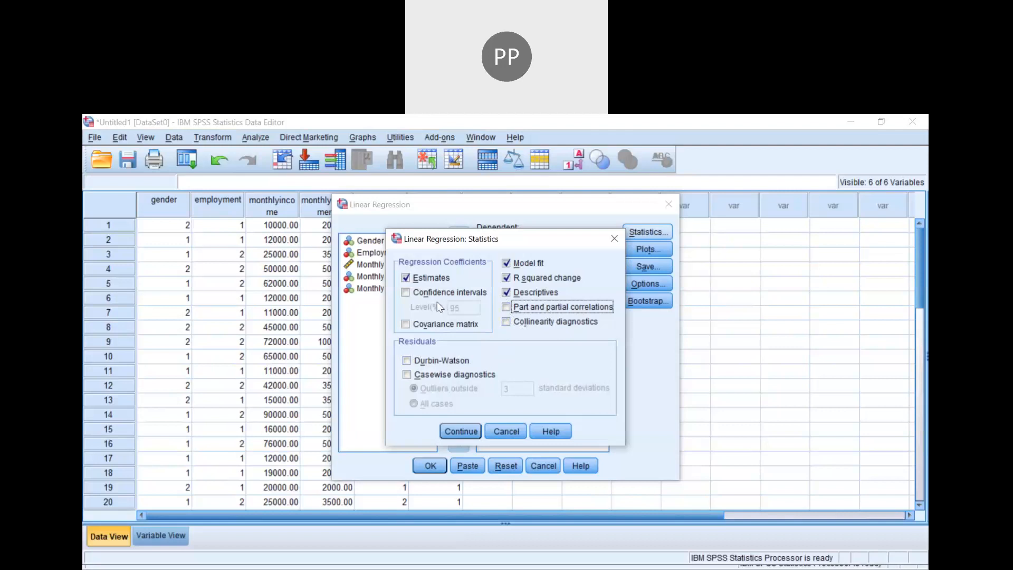
click(457, 431)
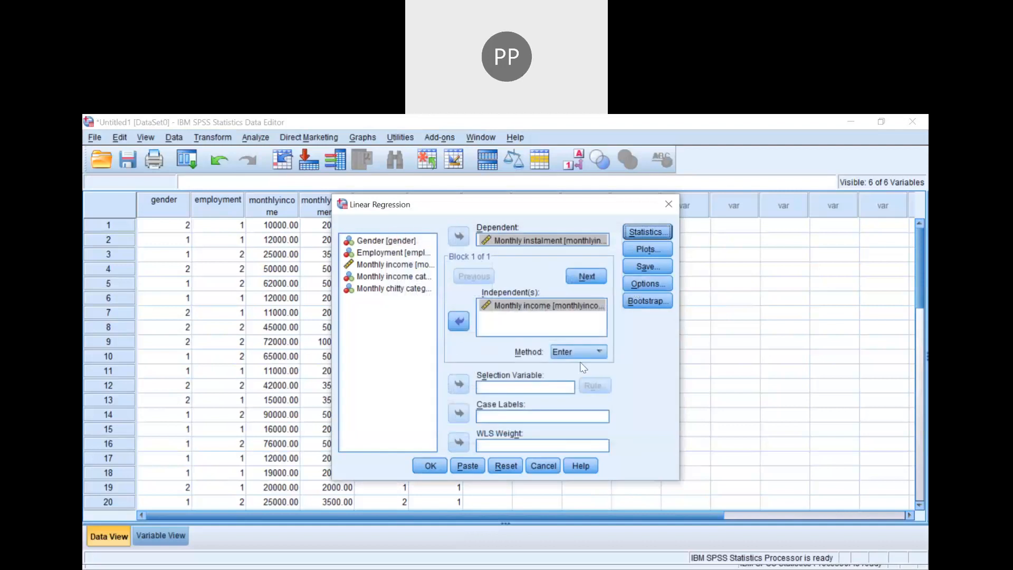
- Run the linear regression and examine the Descriptive Statistics, Model Summary, ANOVA and Coefficients tables
click(432, 466)
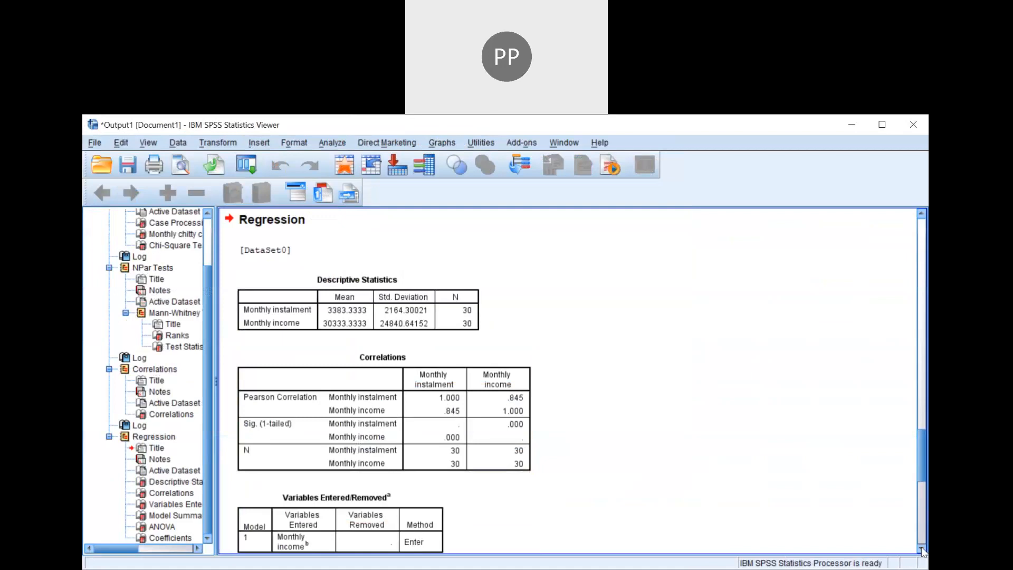
scroll(923, 552, down, 10)
scroll(922, 551, down, 5)
click(595, 484)
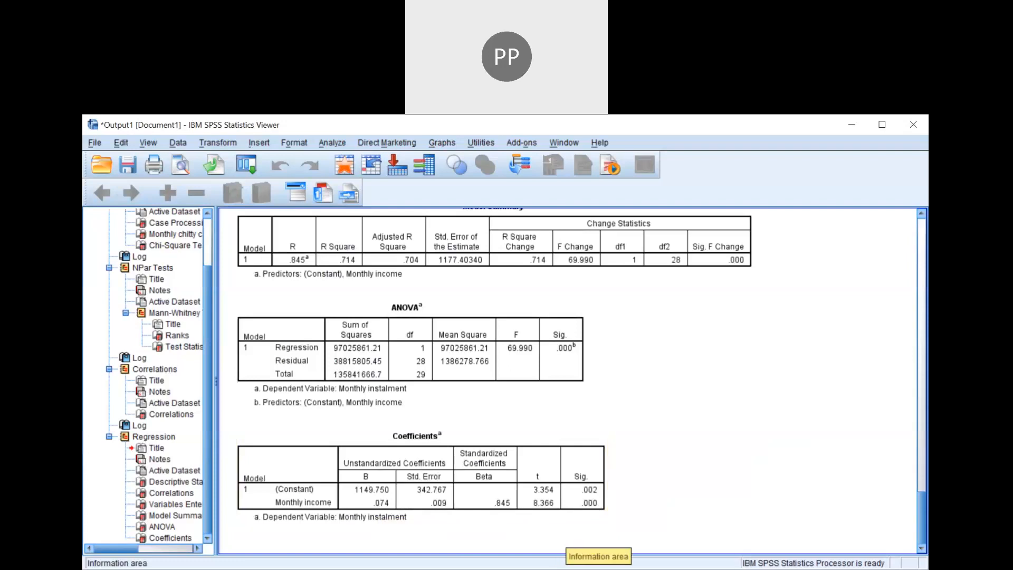
- Add a new variable named location after the existing six in the variable definitions, keeping its type Numeric
click(584, 569)
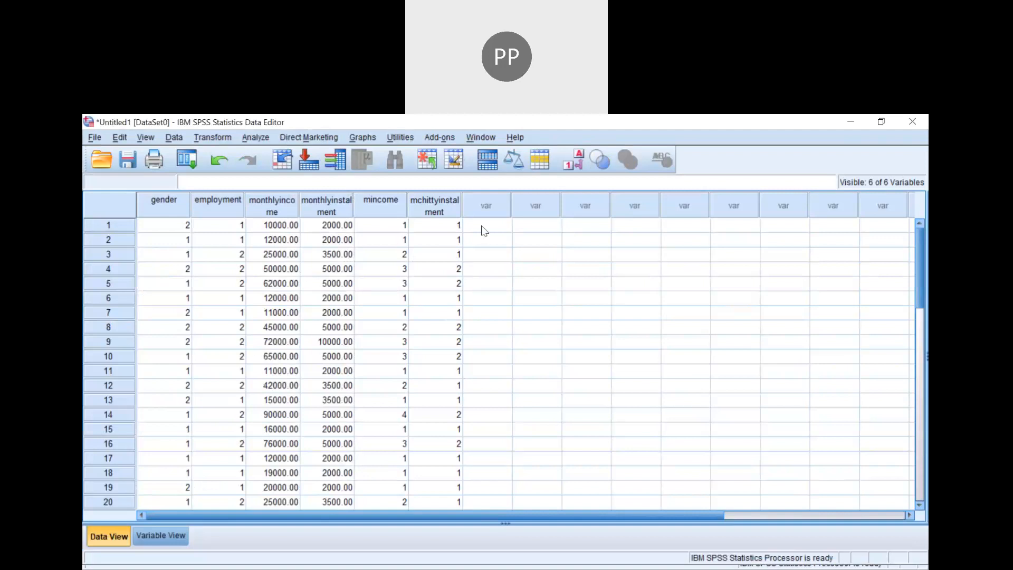
click(170, 535)
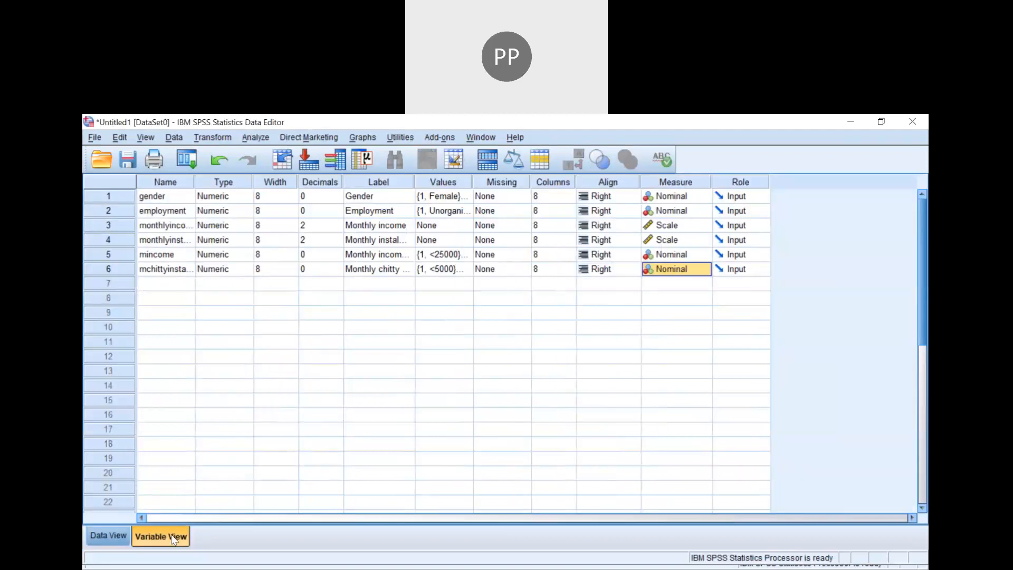
click(170, 285)
text(lo)
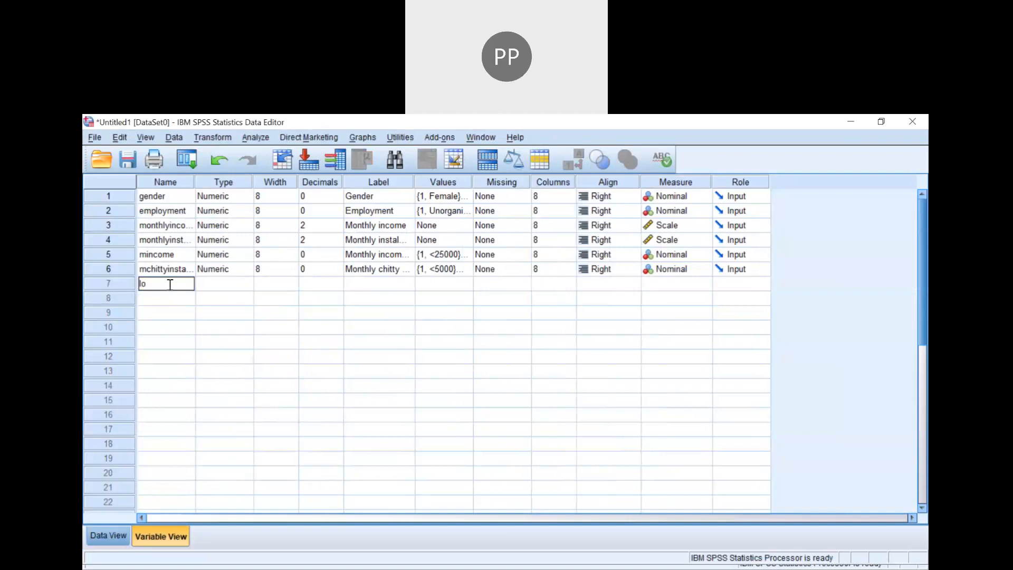
text(cation)
click(245, 285)
click(248, 284)
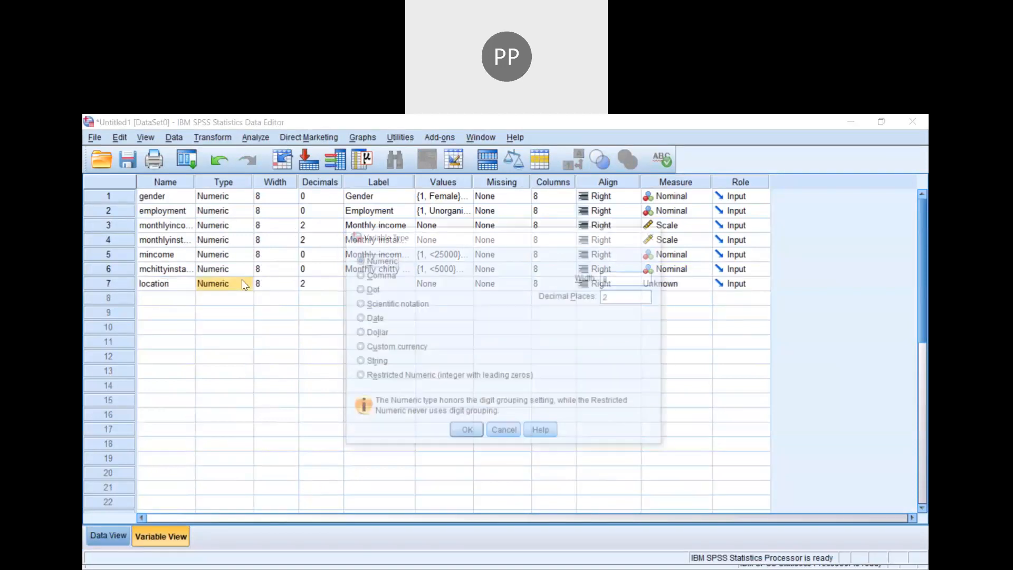
click(657, 235)
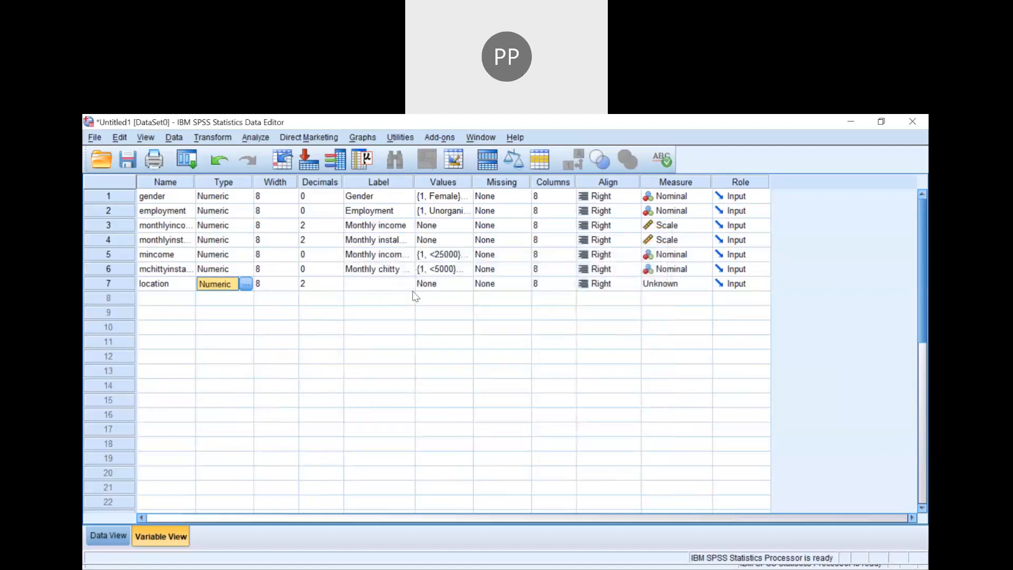
- Set the location variable's decimals to 0 and give it the label location
click(336, 284)
click(338, 287)
click(338, 287)
click(378, 288)
click(377, 288)
text(location)
- Define value labels for the location variable: 1 = village and 2 = town
click(447, 289)
click(465, 285)
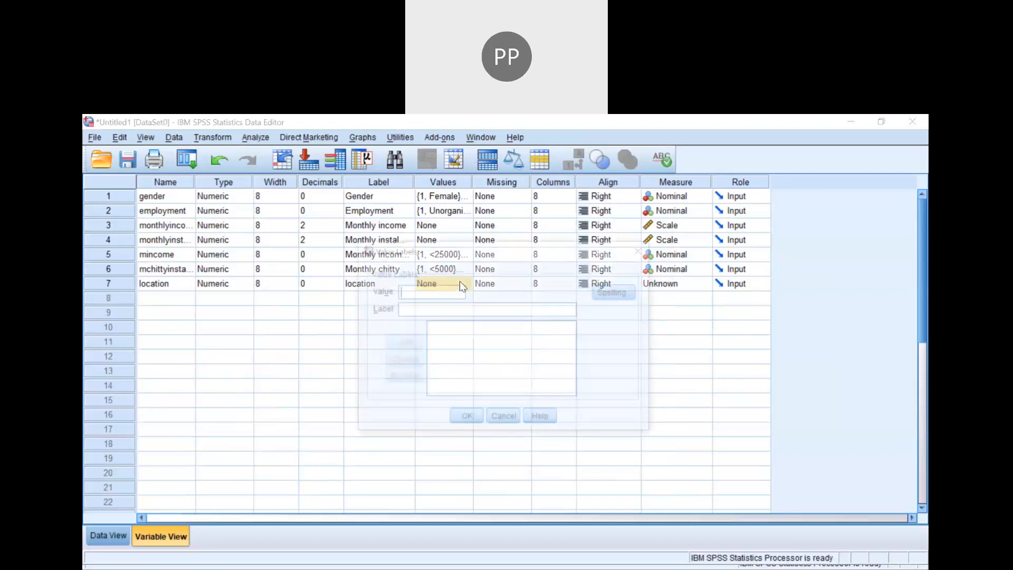
text(1)
click(404, 312)
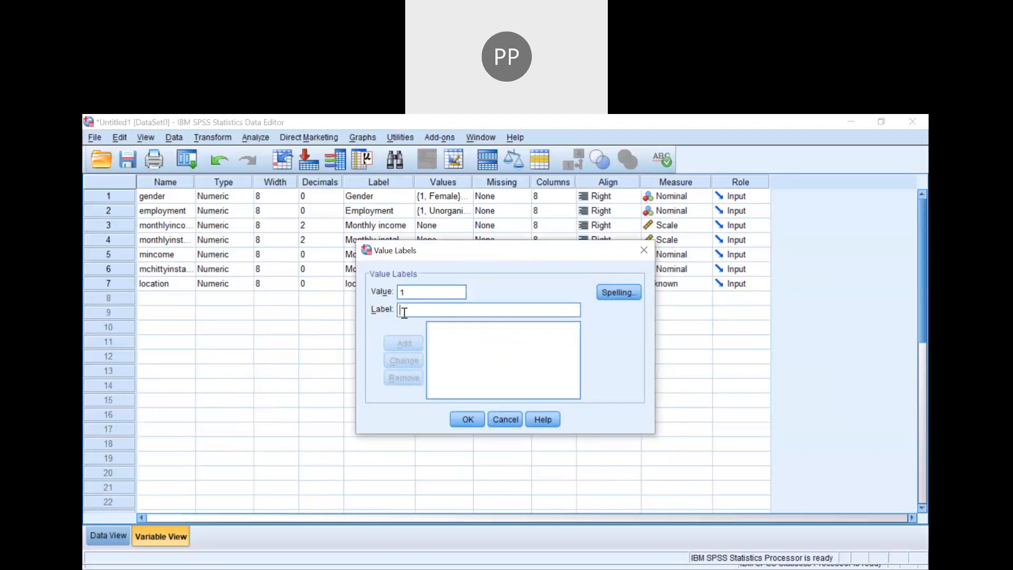
text(village)
click(399, 341)
click(409, 293)
text(2)
click(409, 309)
text(town)
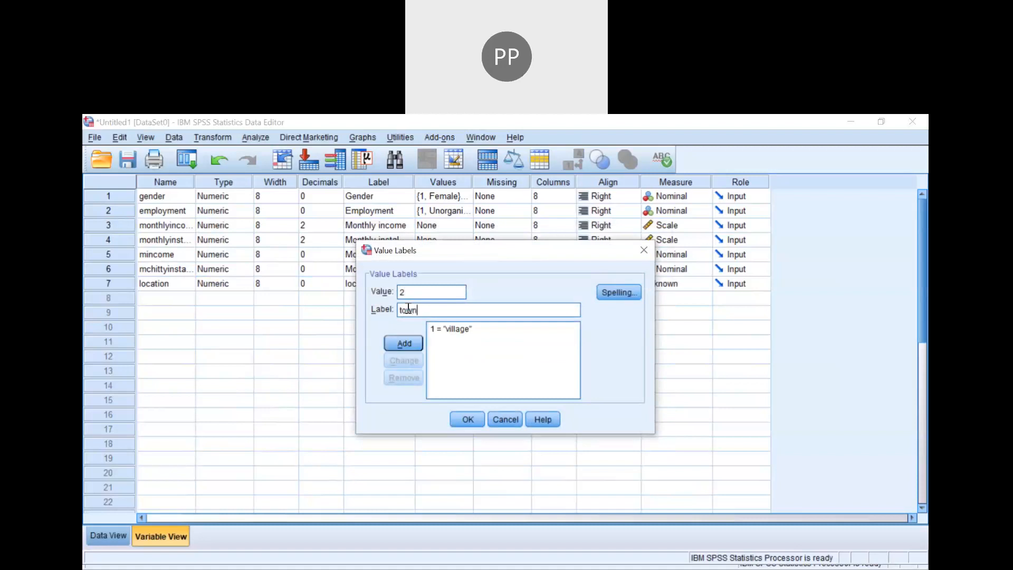
click(407, 341)
- Add the value label 3 = city to the location variable and set its measure to Nominal
click(406, 293)
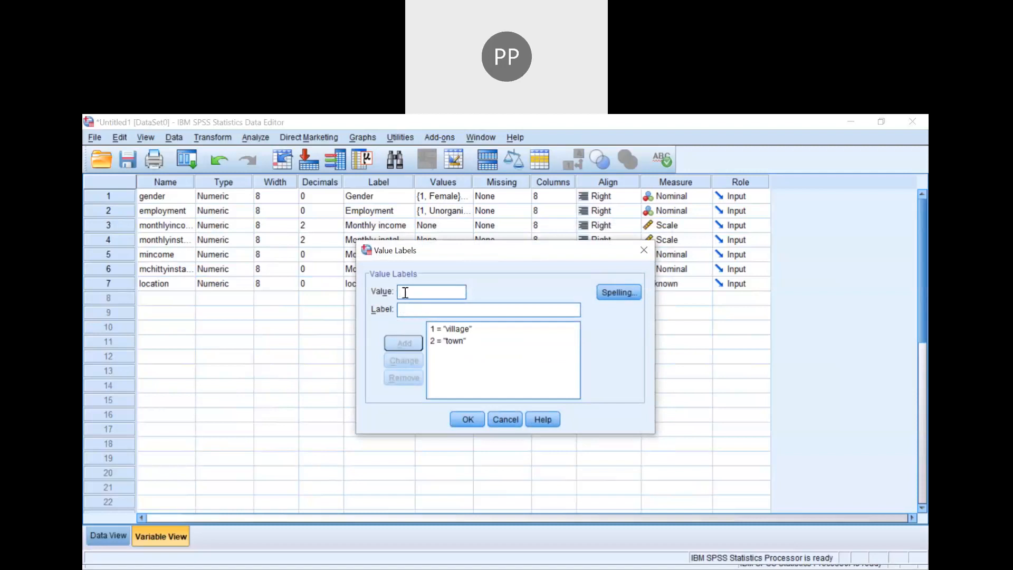
text(3)
text(city)
click(413, 348)
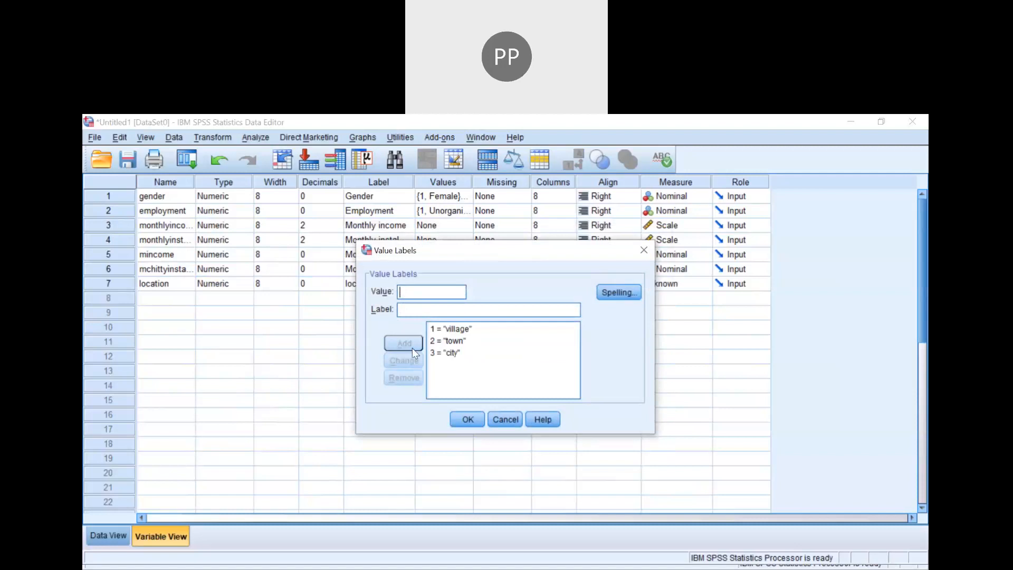
click(467, 418)
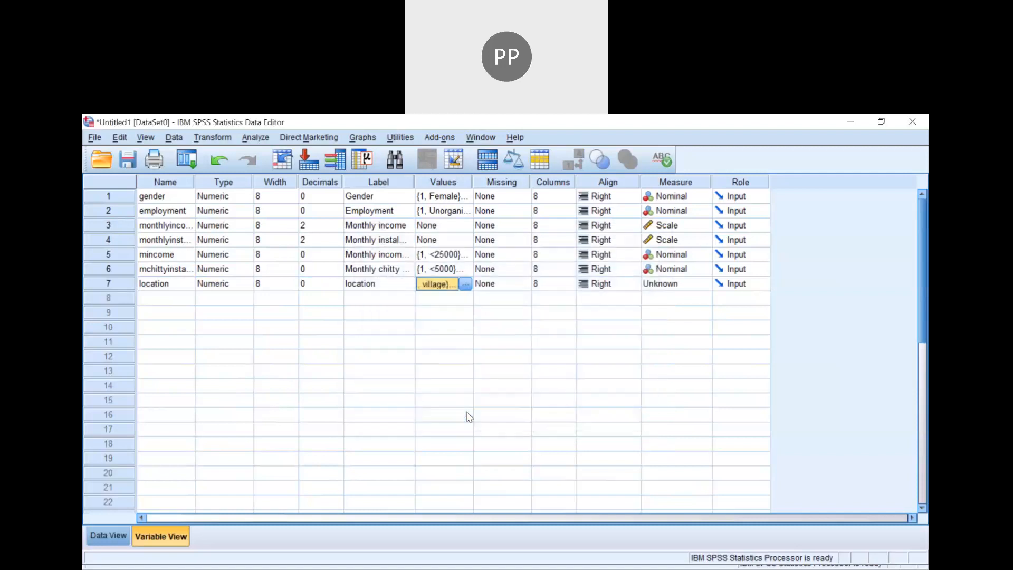
click(669, 284)
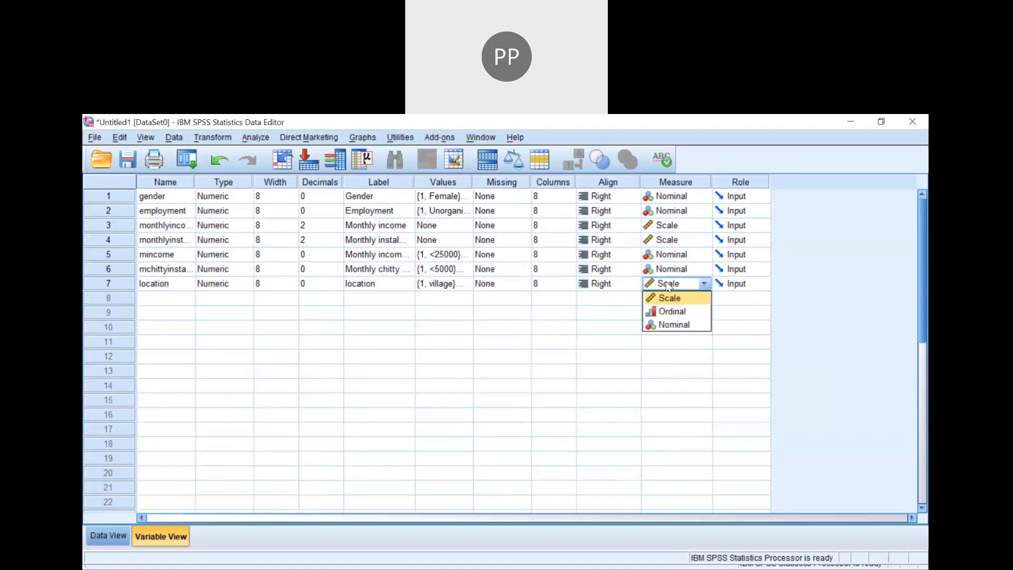
click(663, 324)
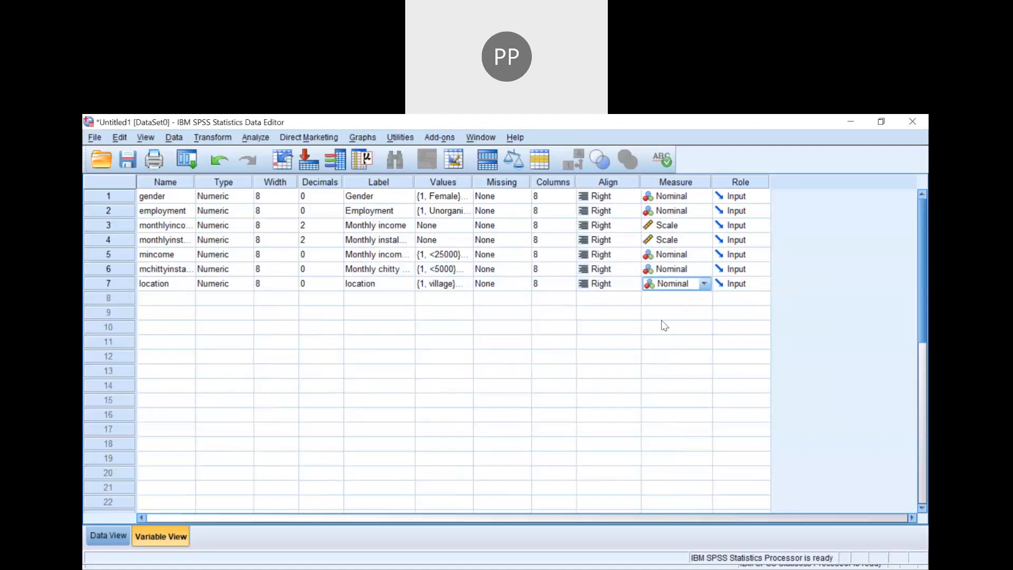
- Enter the location codes for cases 1 to 6 in the data: 1, 1, 1, 2, 2, 3
click(100, 535)
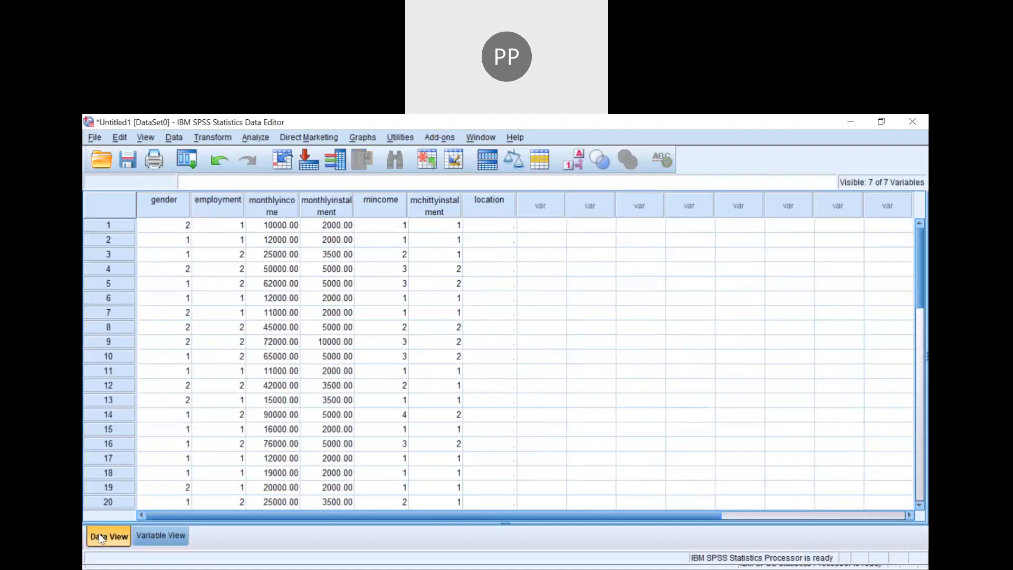
click(495, 226)
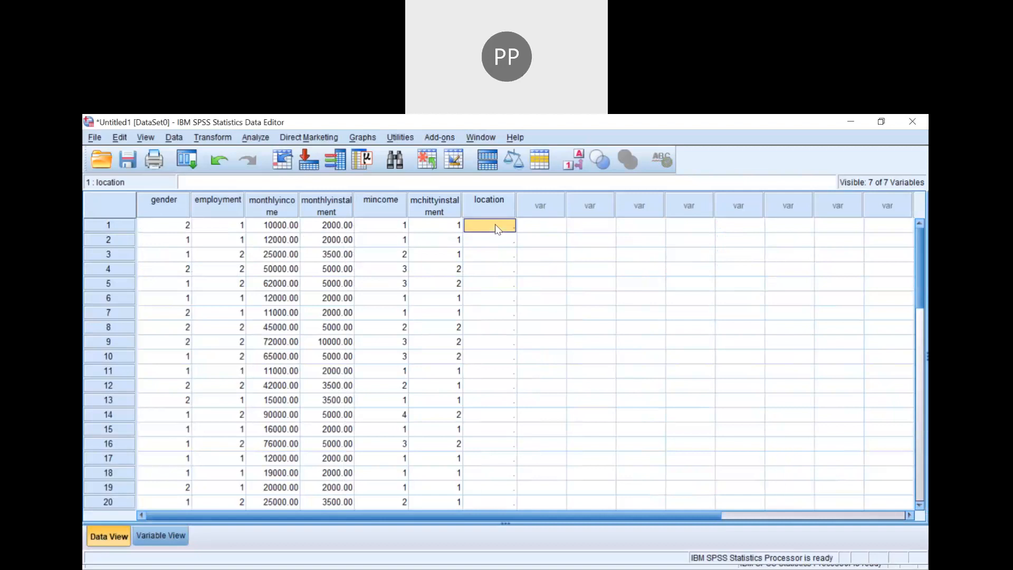
text(1)
key(Return)
text(1)
key(Return)
text(1)
key(Return)
text(2)
key(Return)
text(2)
key(Return)
text(3)
key(Return)
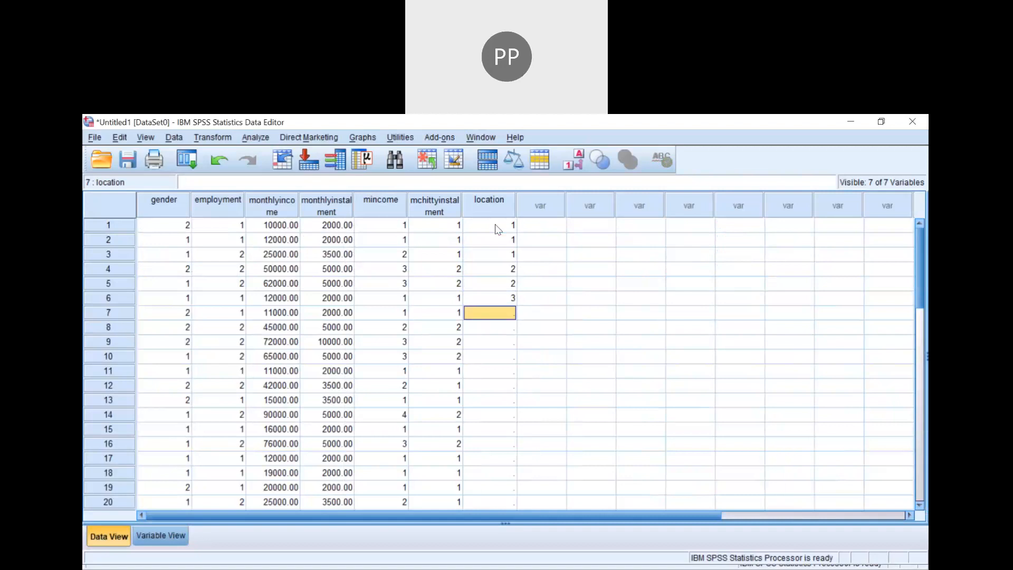
- Enter the location codes for cases 7 to 15: 3, 2, 1, 1, 2, 2, 2, 3, 3
text(3)
key(Return)
text(2)
key(Return)
text(1)
key(Return)
text(1)
key(Return)
text(22)
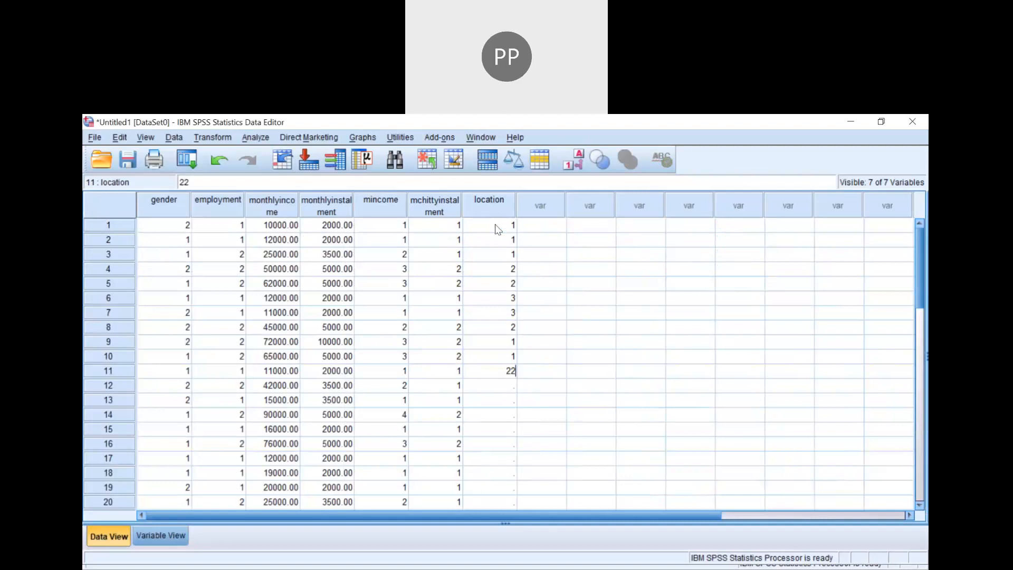
key(BackSpace)
key(Return)
text(2)
key(Return)
text(23)
key(Return)
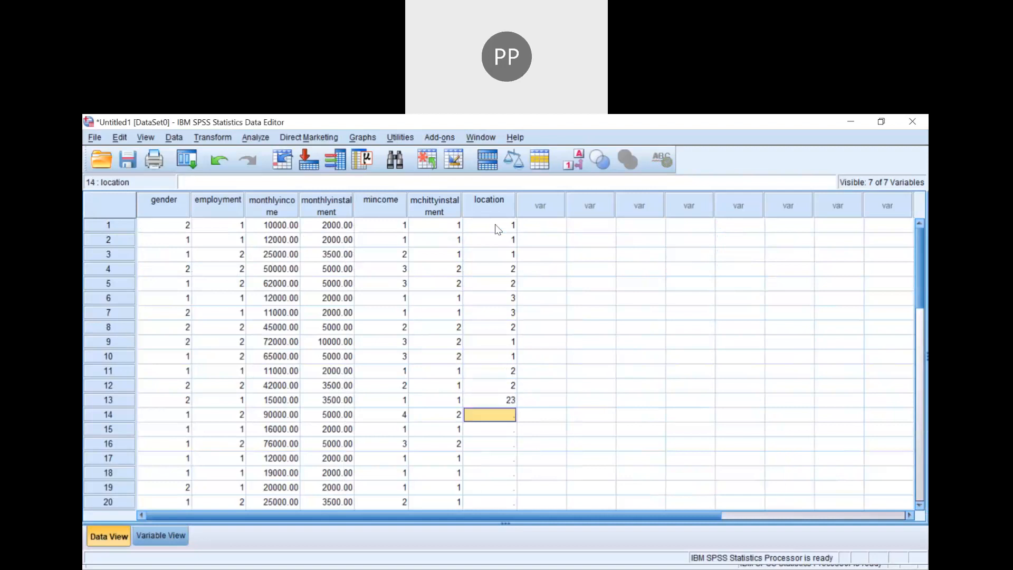
key(Up)
text(2)
key(Return)
text(3)
key(Return)
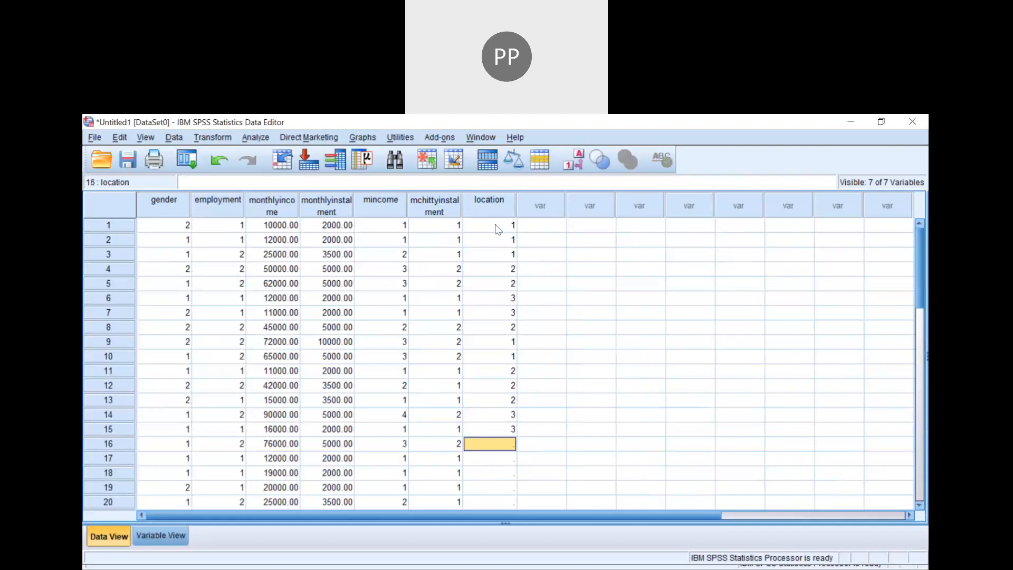
- Enter location codes for cases 16 to 30: 3, 1, 1, 1, 2, 3, 3, 3, 2, 2, 2, 2, 1, 1, 1
text(3)
key(Return)
text(1)
key(Return)
text(1)
key(Return)
text(1)
key(Return)
text(2)
key(Return)
text(3)
key(Return)
text(3)
key(Return)
text(3)
key(Return)
text(2)
key(Return)
text(2)
key(Return)
text(2)
key(Return)
text(2)
key(Return)
text(1)
key(Return)
text(1)
key(Return)
text(1)
key(Return)
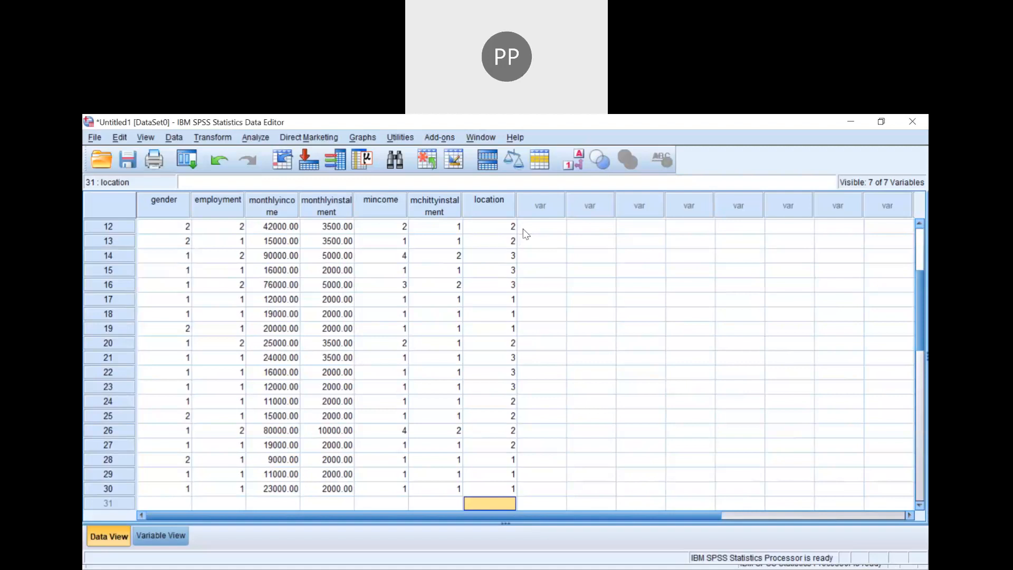
- Set up a legacy K Independent Samples test with Monthly instalment as the test variable and location as the grouping variable
click(256, 139)
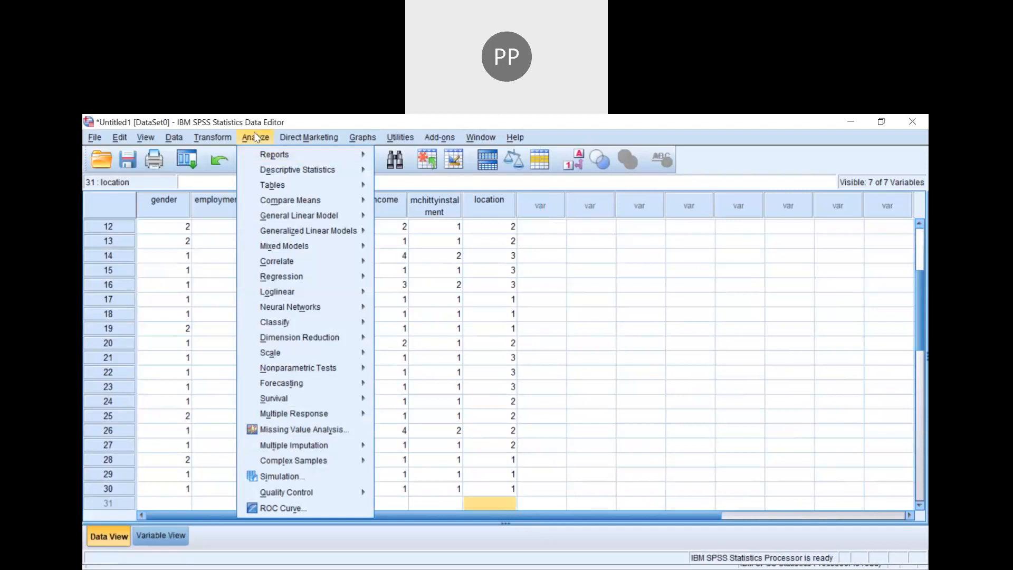
mouse_move(298, 371)
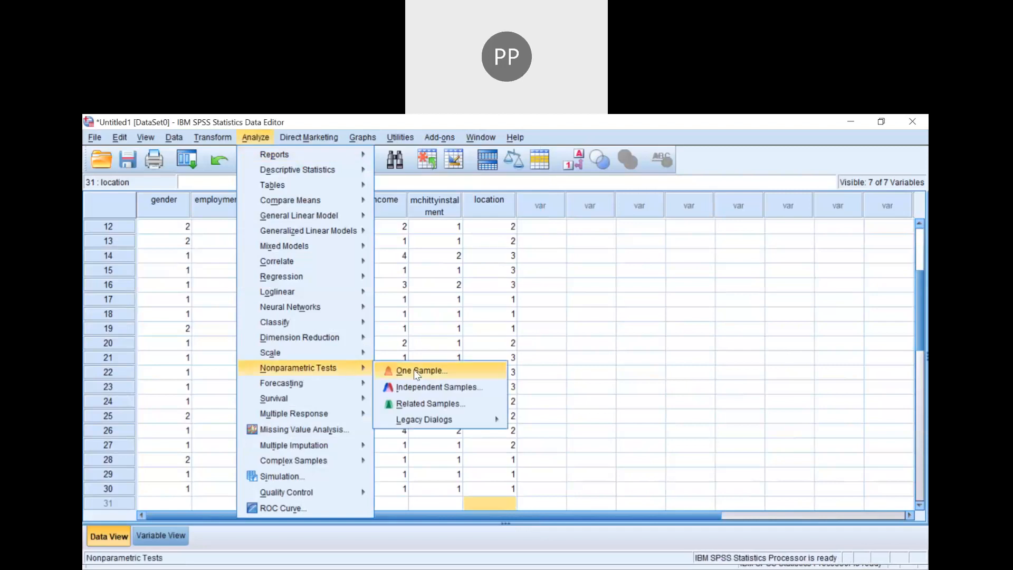
mouse_move(415, 423)
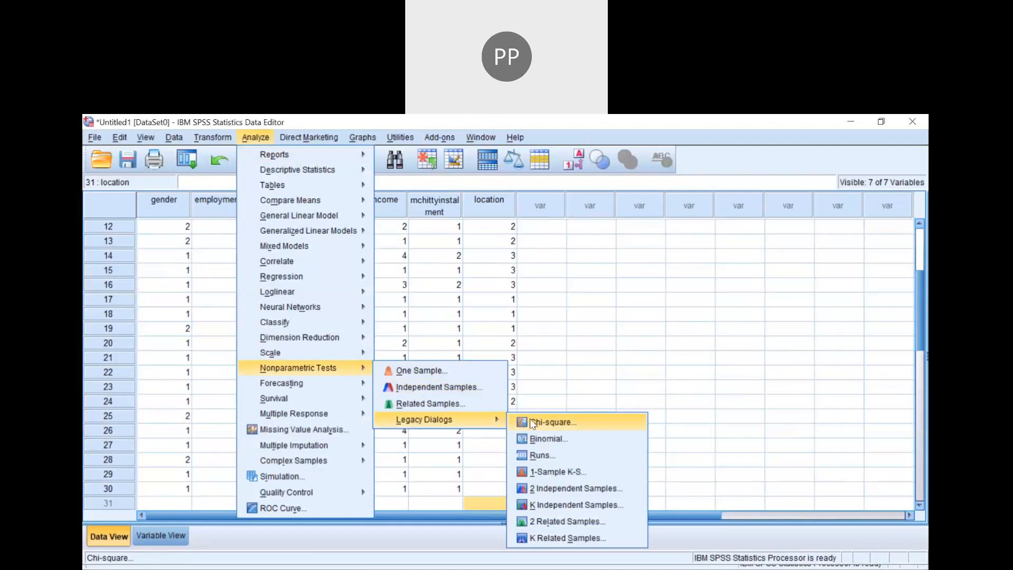
click(532, 506)
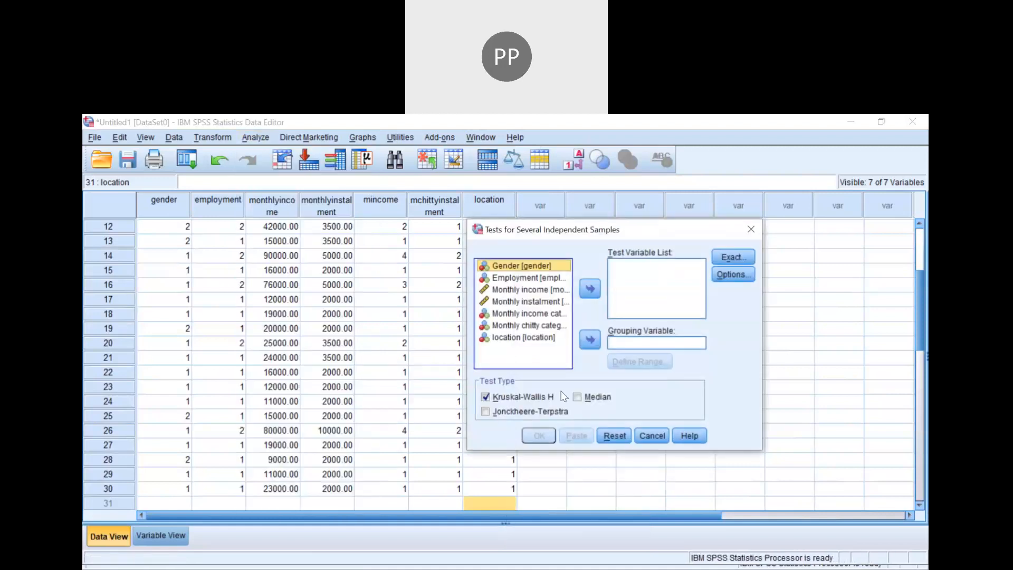
drag(537, 232, 448, 230)
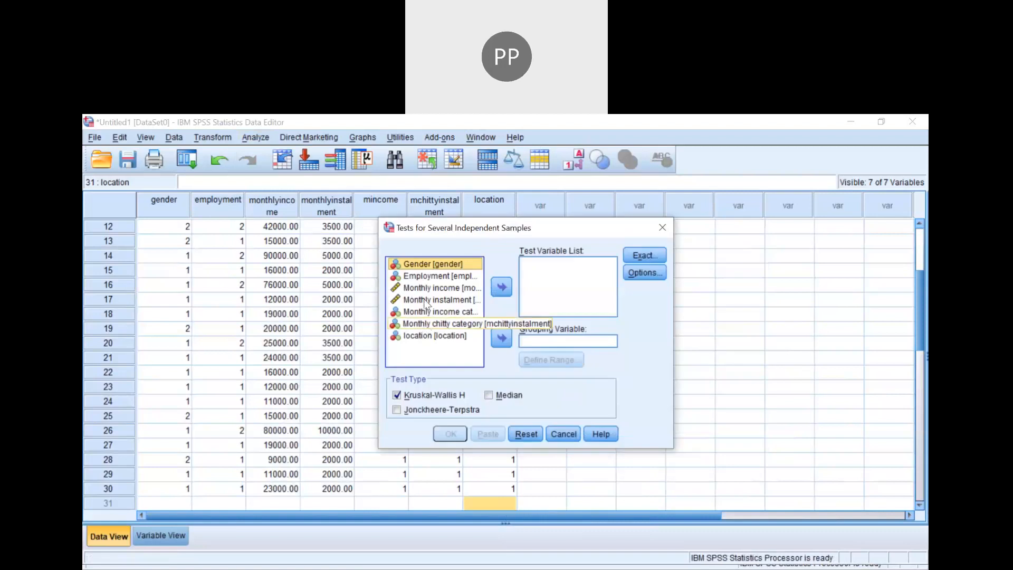
click(464, 300)
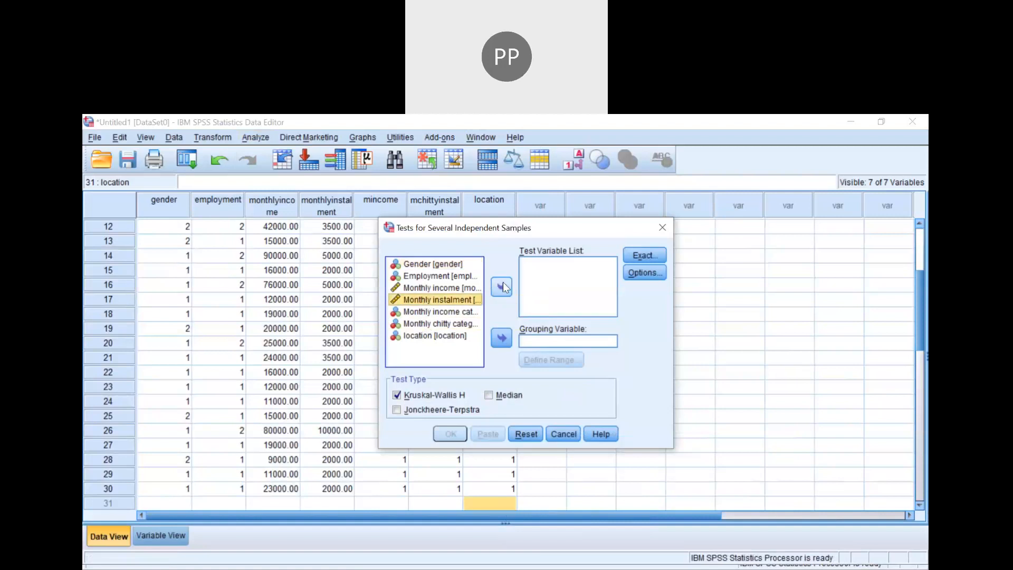
click(502, 287)
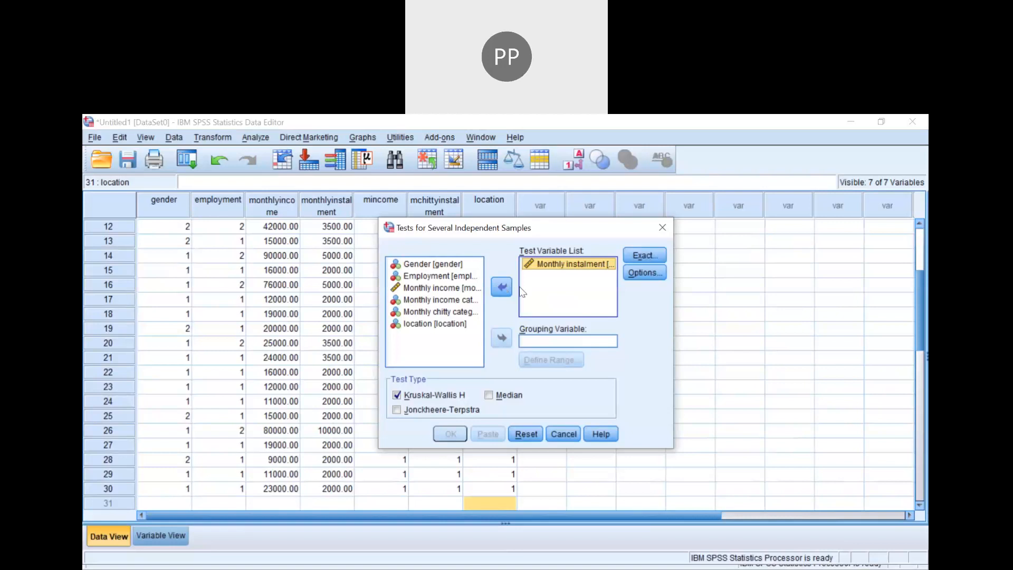
click(463, 325)
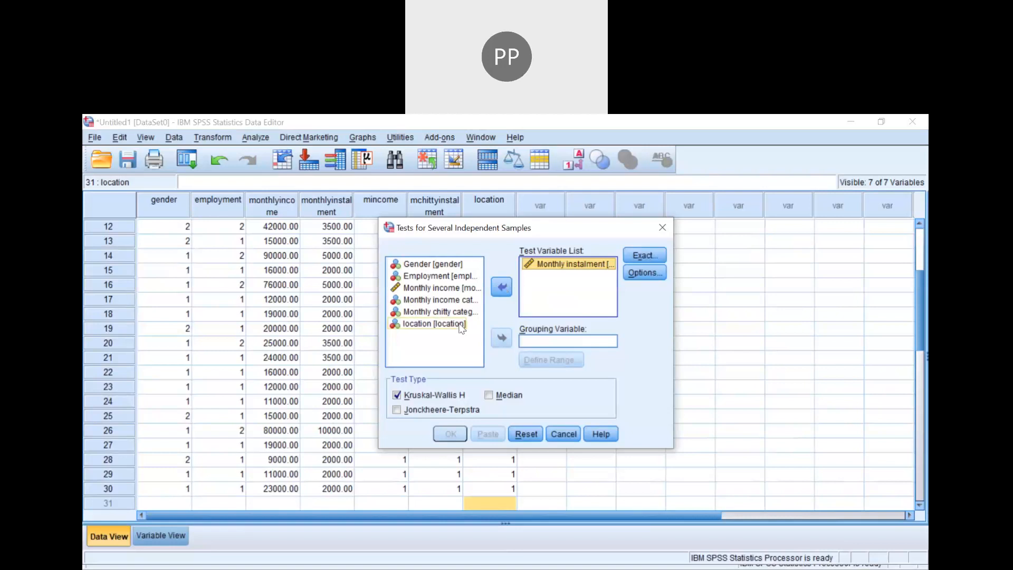
click(503, 338)
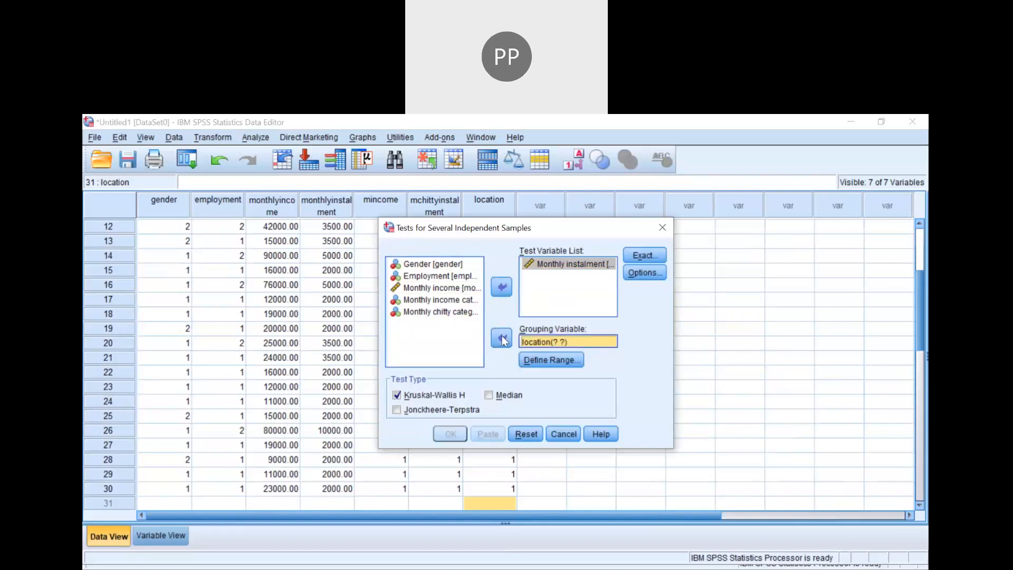
- Define the location grouping range from 1 to 3 and run the Kruskal-Wallis H test
click(545, 361)
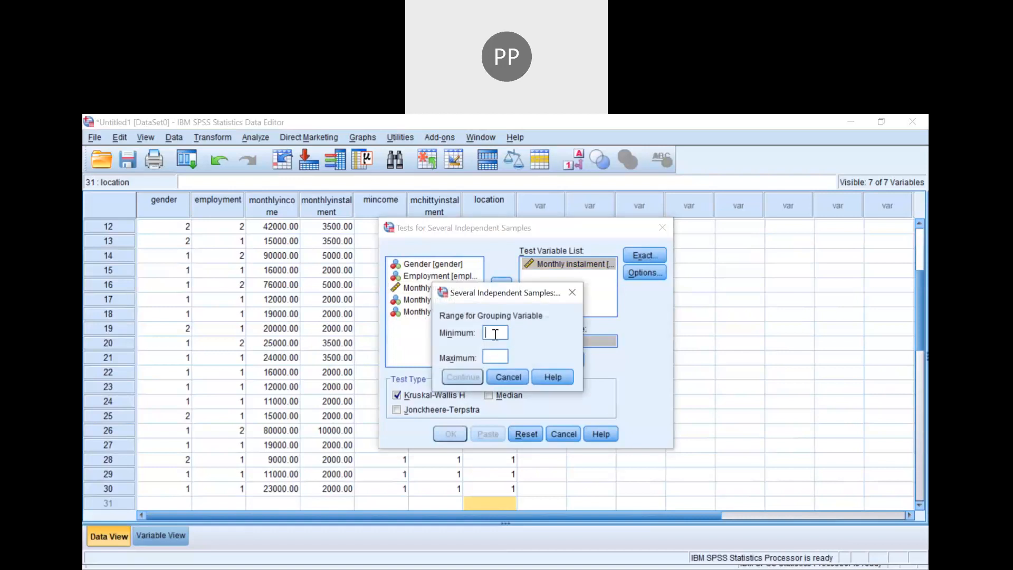
text(1)
click(494, 352)
text(3)
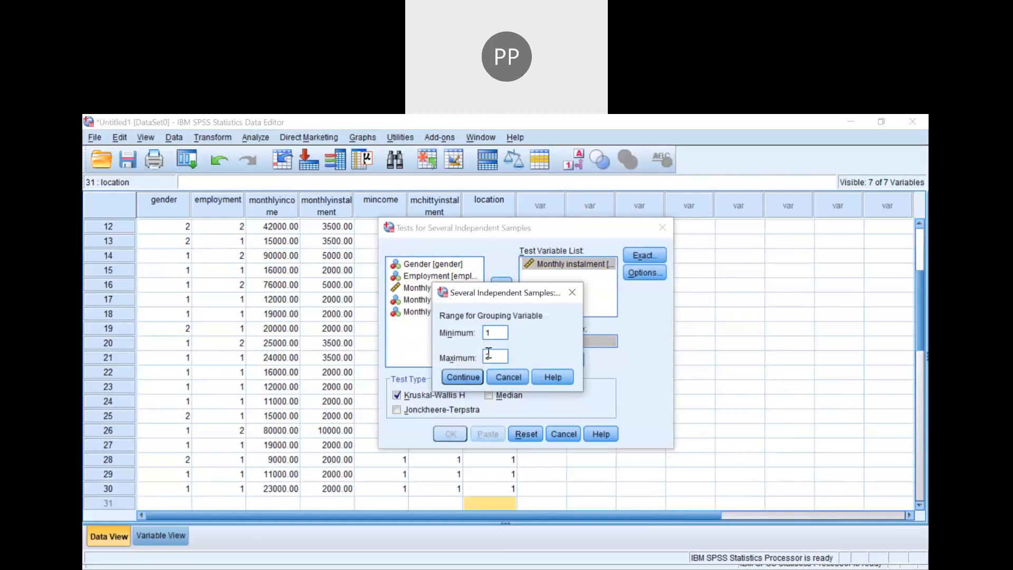
click(463, 377)
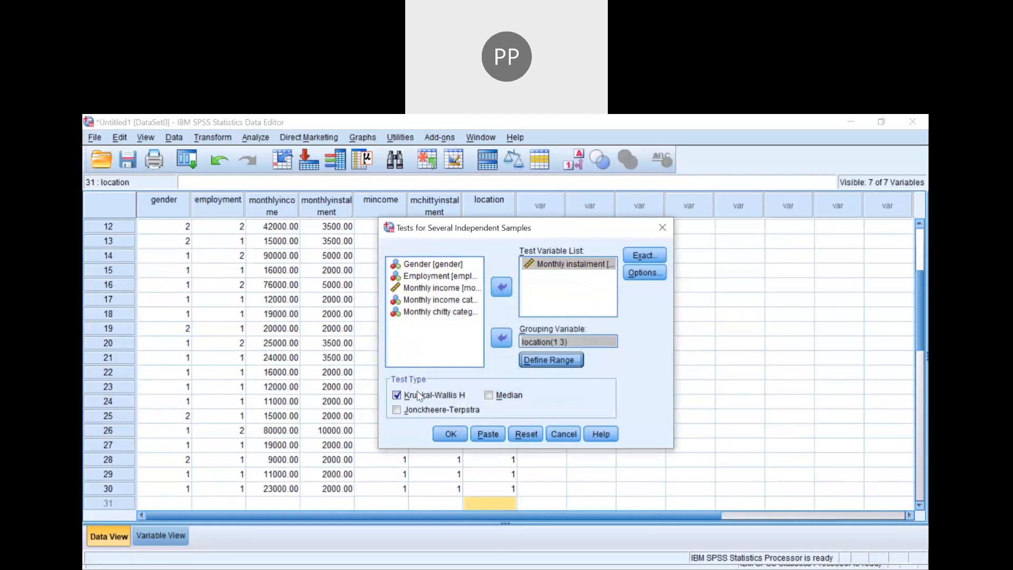
click(450, 432)
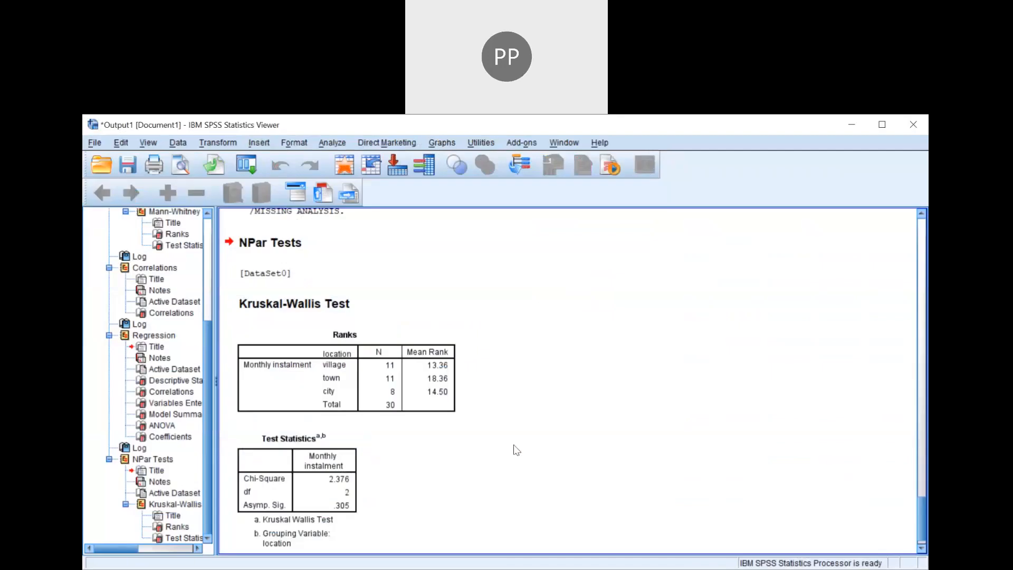